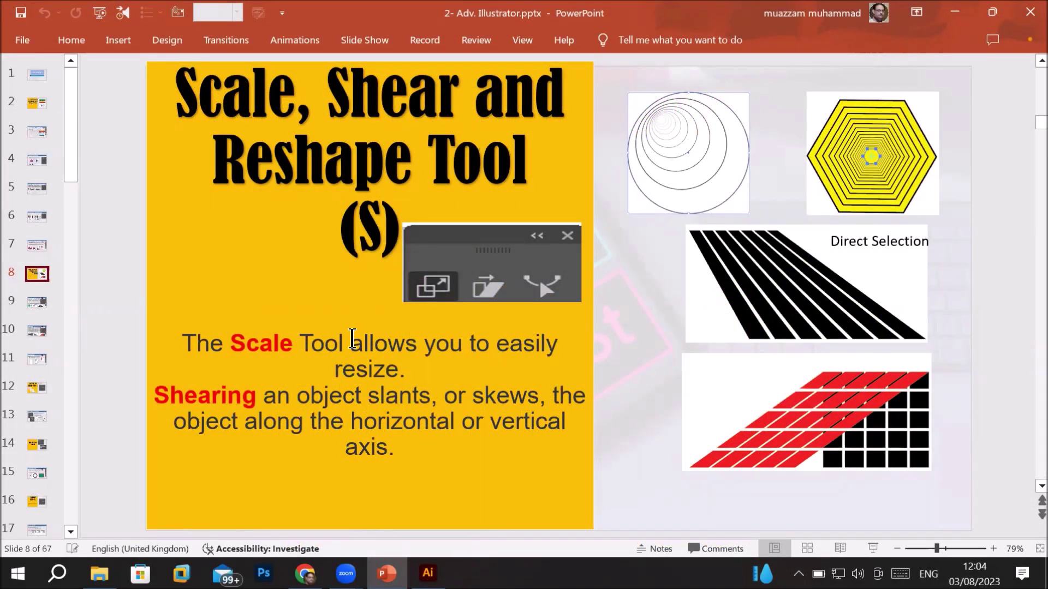
Step: Highlight 'resize', 'slants, or skews' and 'the horizontal or vertical axis' on slide 8, then go to slide 9
left_click_drag(333, 366, 395, 365)
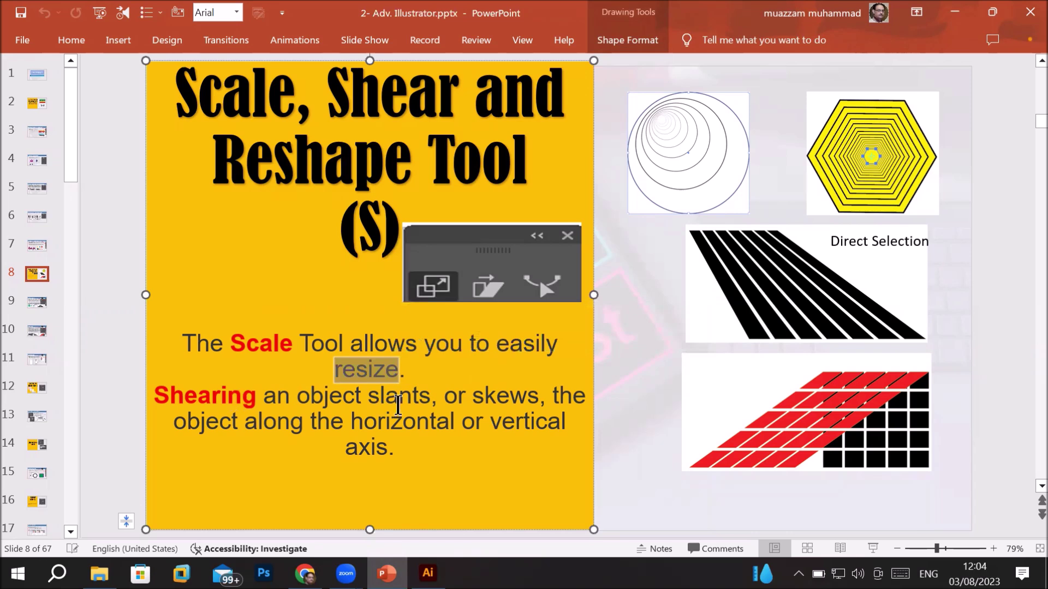
left_click_drag(368, 395, 506, 397)
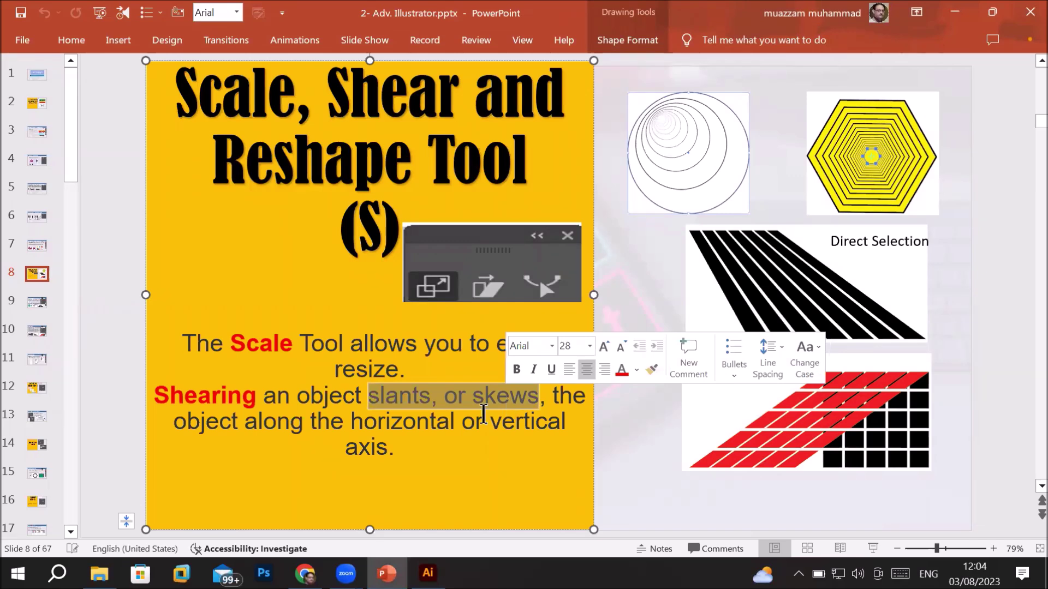
left_click_drag(311, 422, 529, 439)
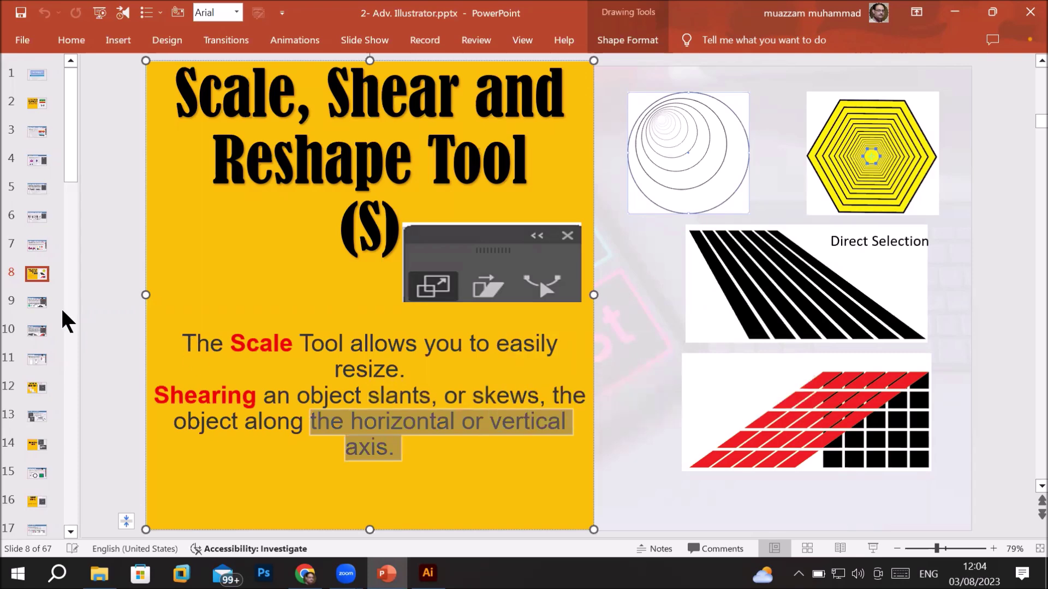
left_click(38, 304)
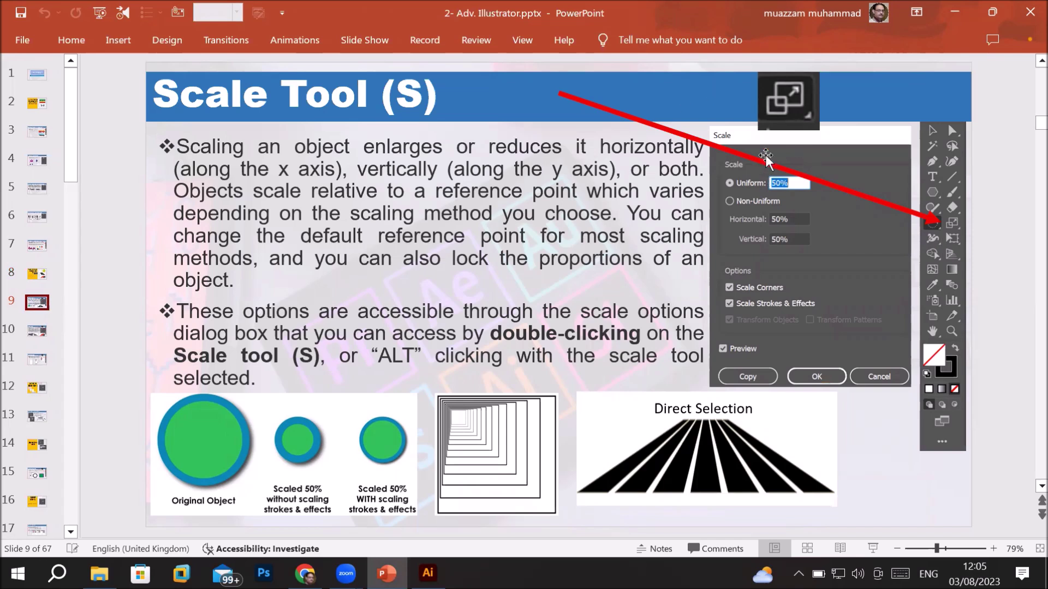
Step: Nudge the Scale dialog picture down-right, highlight 'ALT', and switch to the blank Illustrator document
left_click_drag(747, 139, 753, 158)
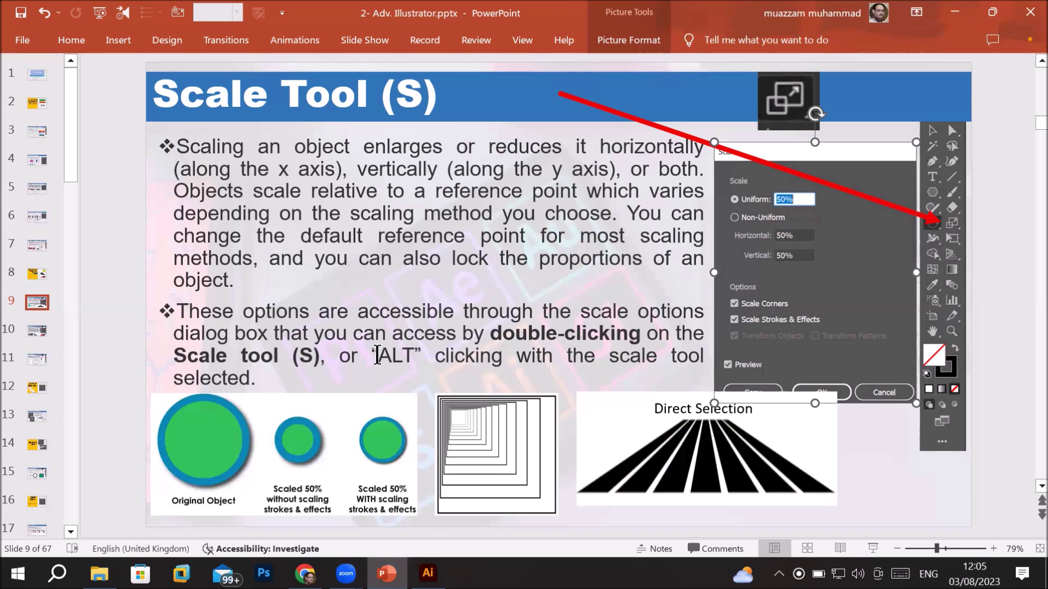
left_click_drag(379, 360, 434, 359)
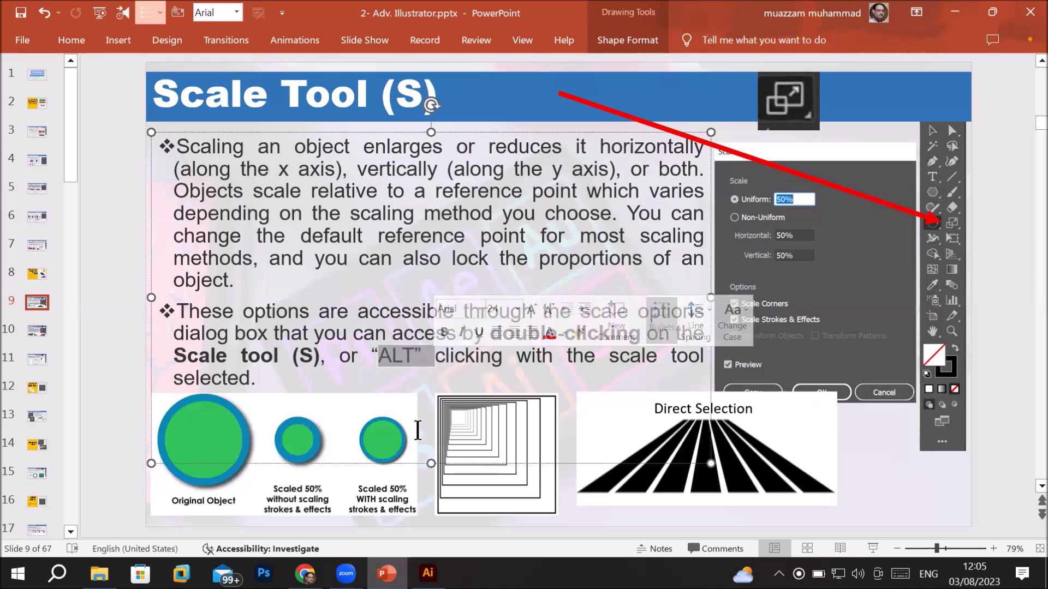
left_click(428, 573)
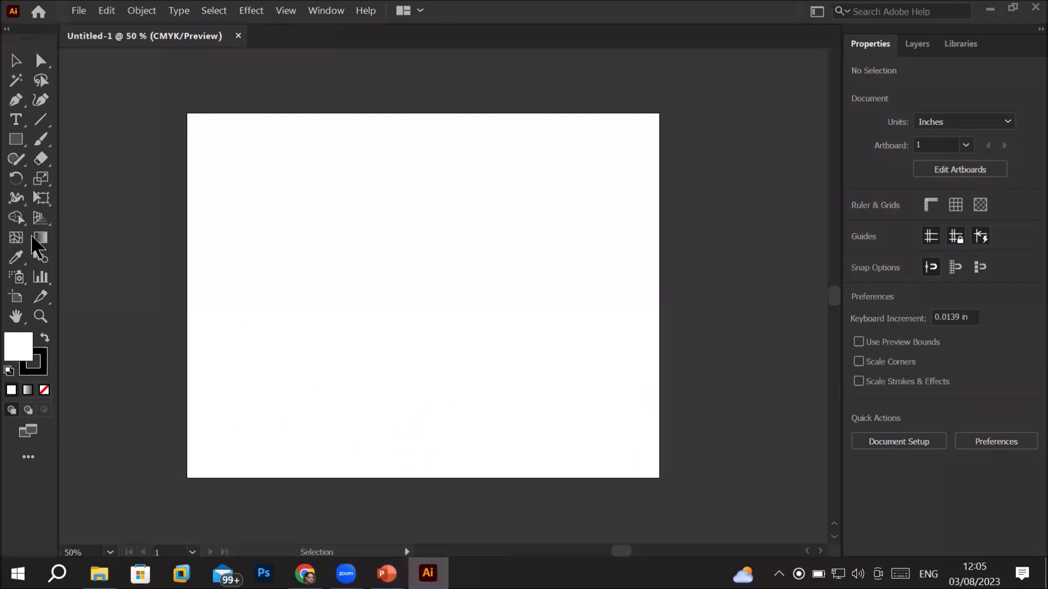
Step: Draw a rectangle and resize it to a roughly 1-inch square
left_click(16, 139)
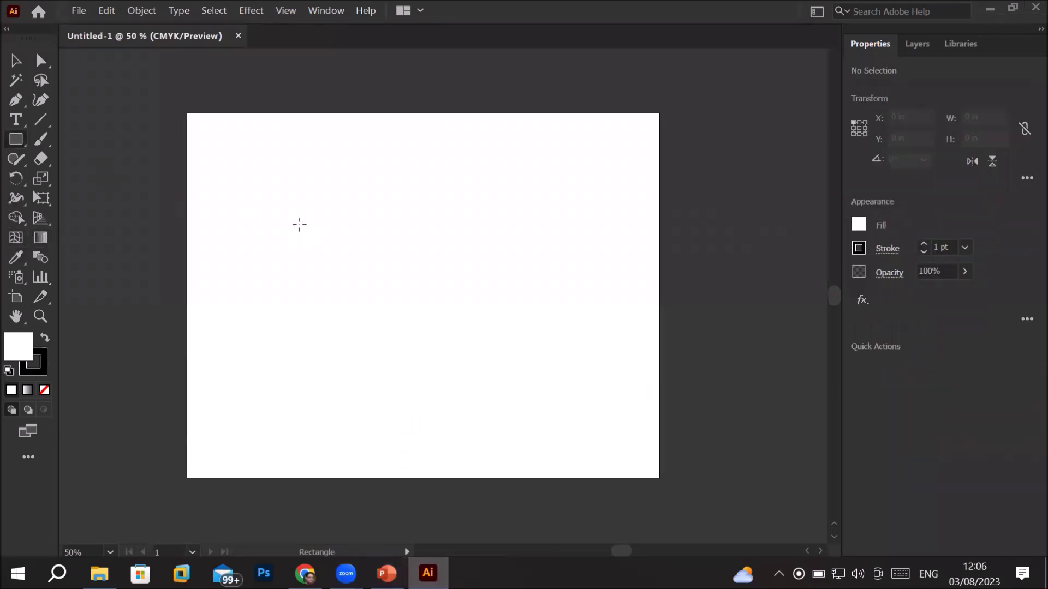
left_click_drag(301, 200, 493, 326)
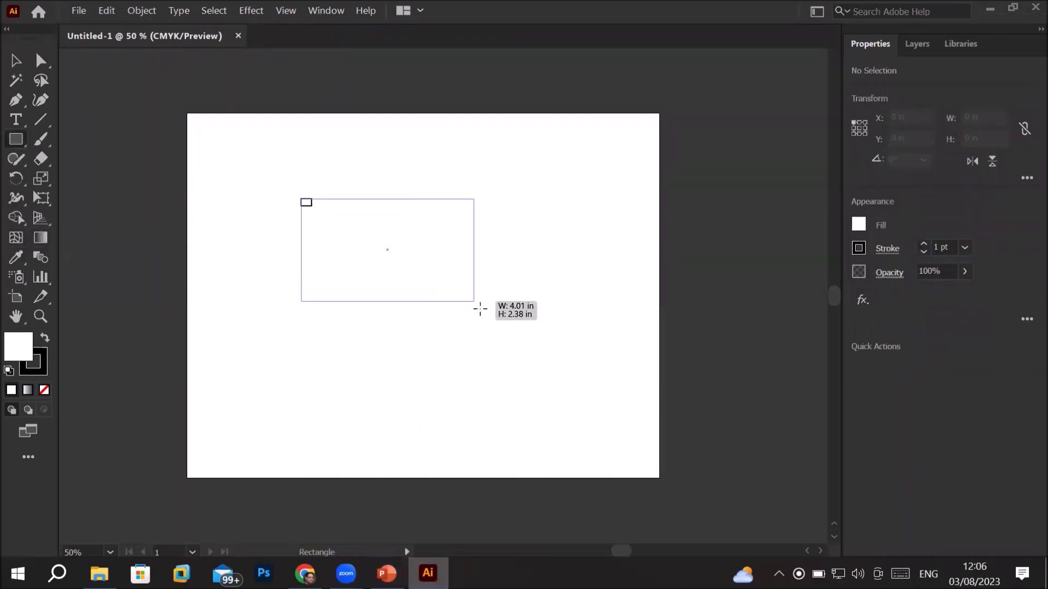
left_click_drag(493, 326, 344, 232)
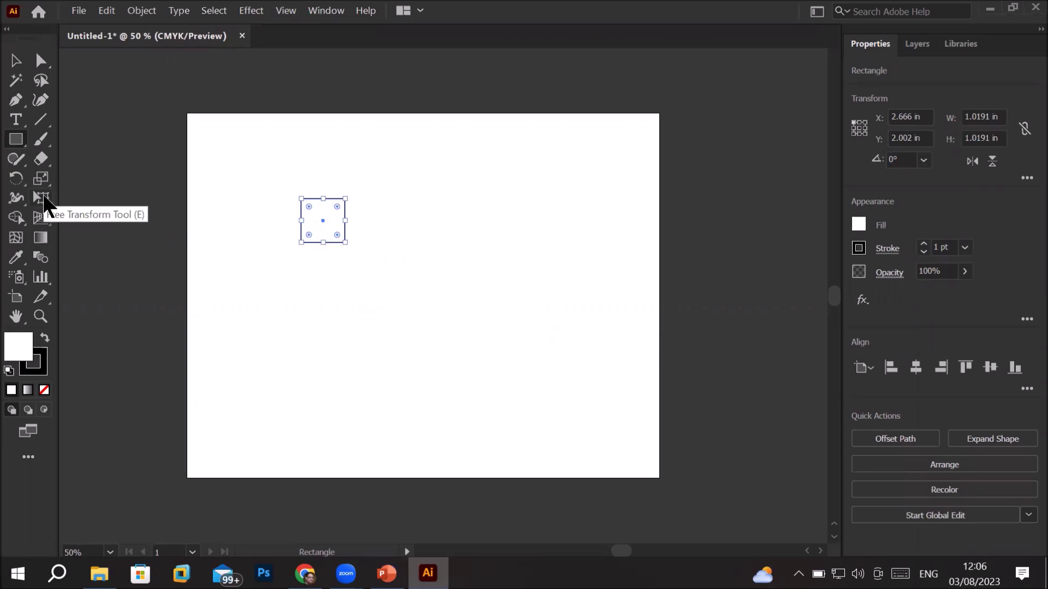
Step: Tear off the scale, shear and reshape tools into a floating panel and select Scale
left_click_drag(43, 182, 101, 183)
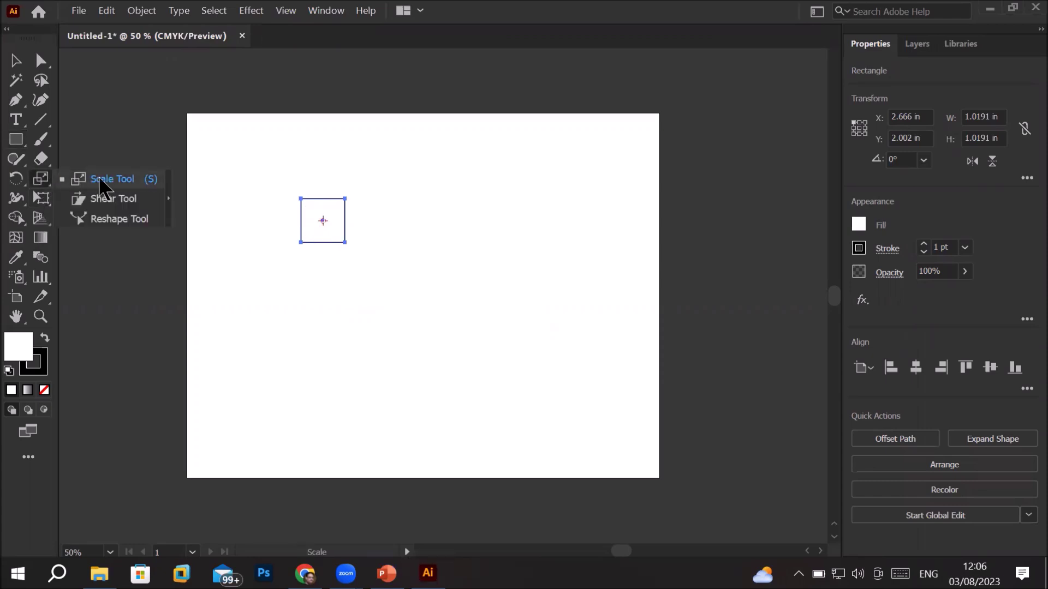
left_click(171, 206)
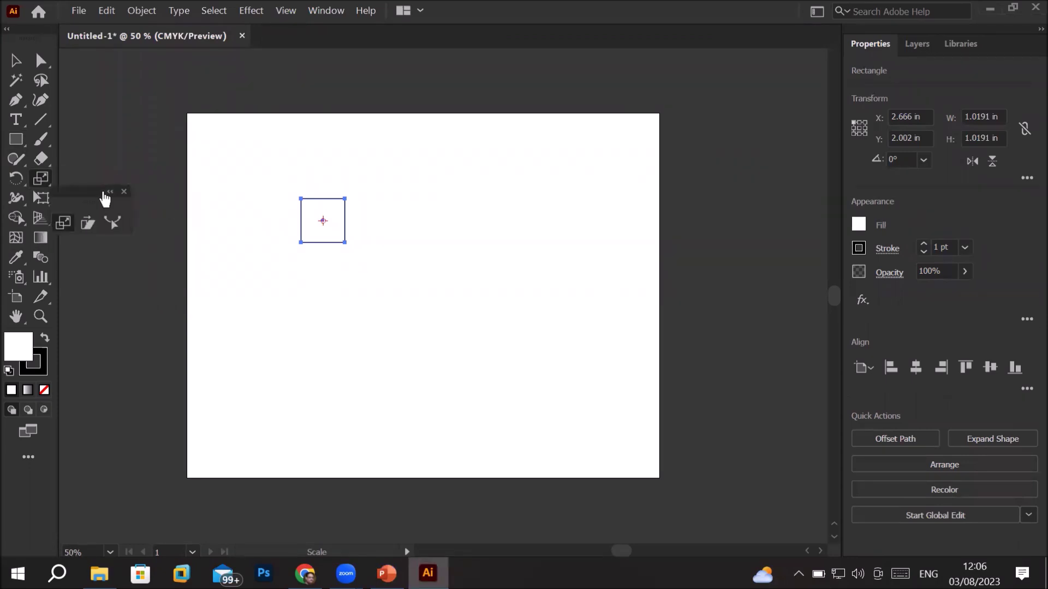
left_click_drag(90, 202, 124, 101)
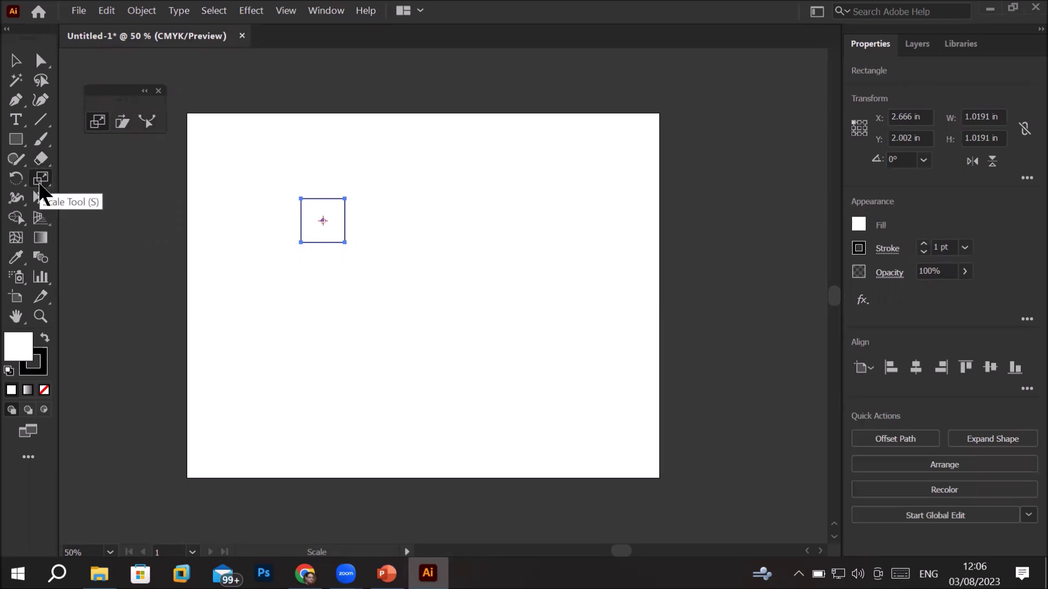
left_click(40, 183)
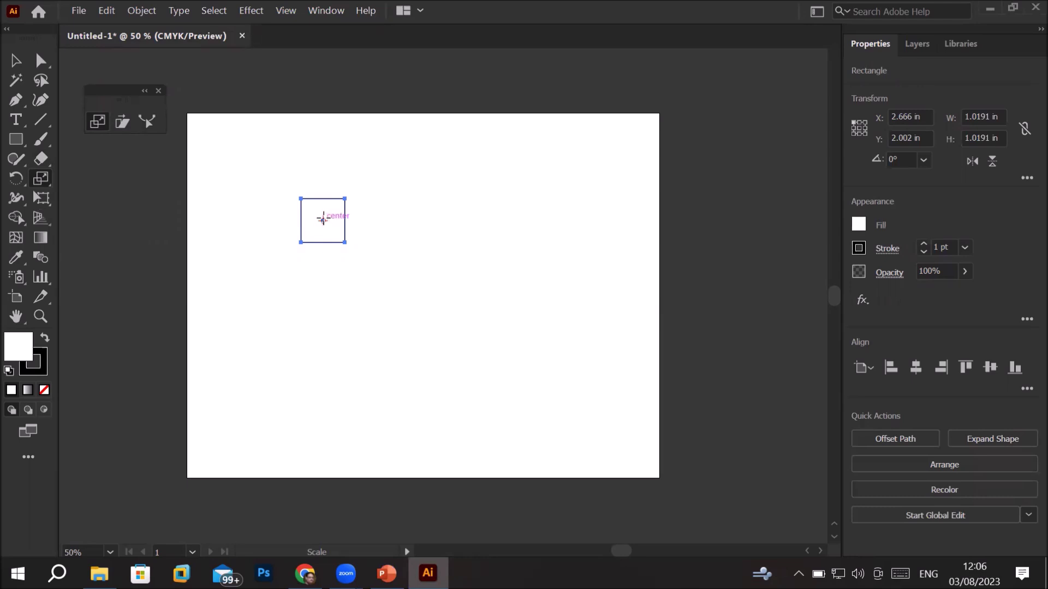
scroll(322, 218, "up", 3)
scroll(323, 218, "up", 3)
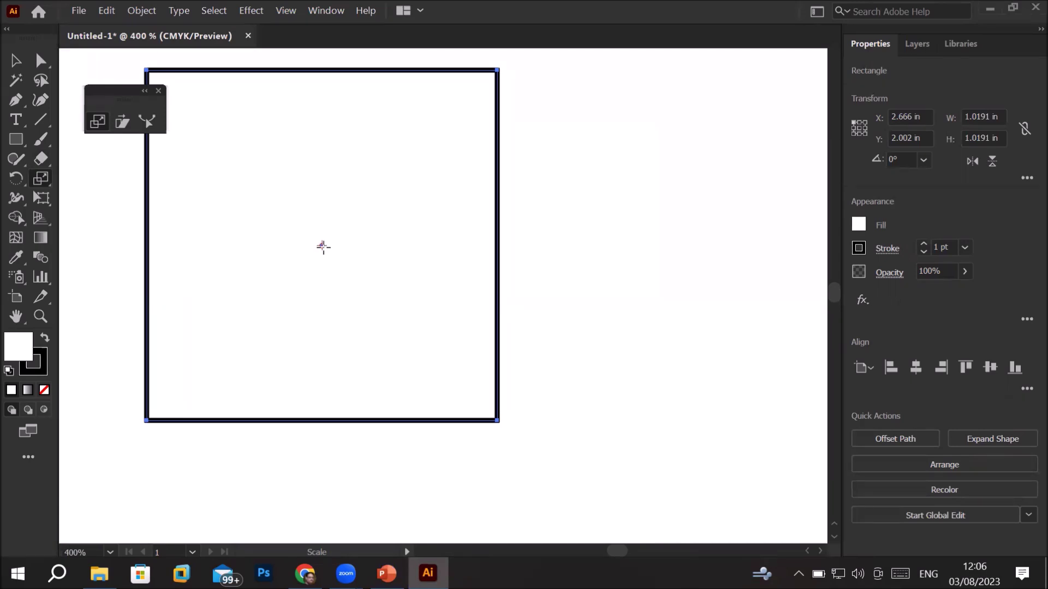
scroll(322, 244, "down", 2)
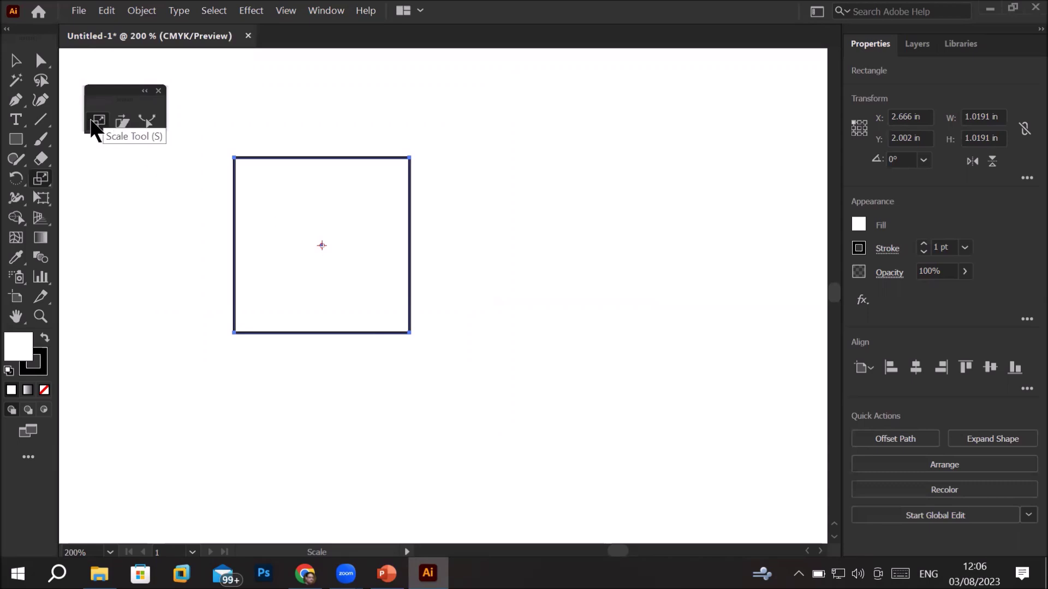
Step: Open the square's Scale options, try Non-Uniform, then return to Uniform at 100%
double_click(97, 123)
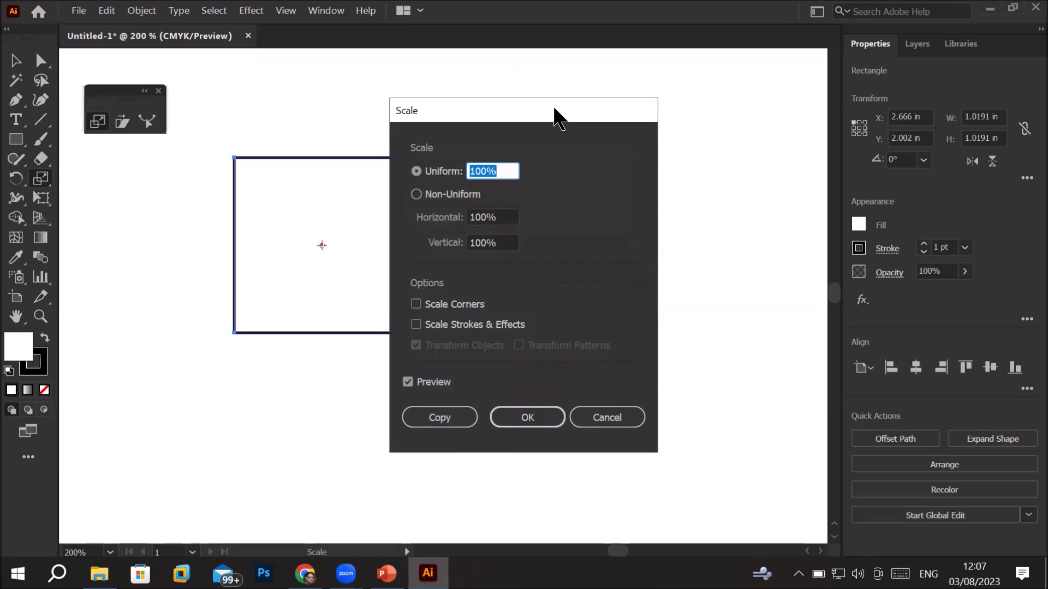
left_click_drag(554, 109, 654, 92)
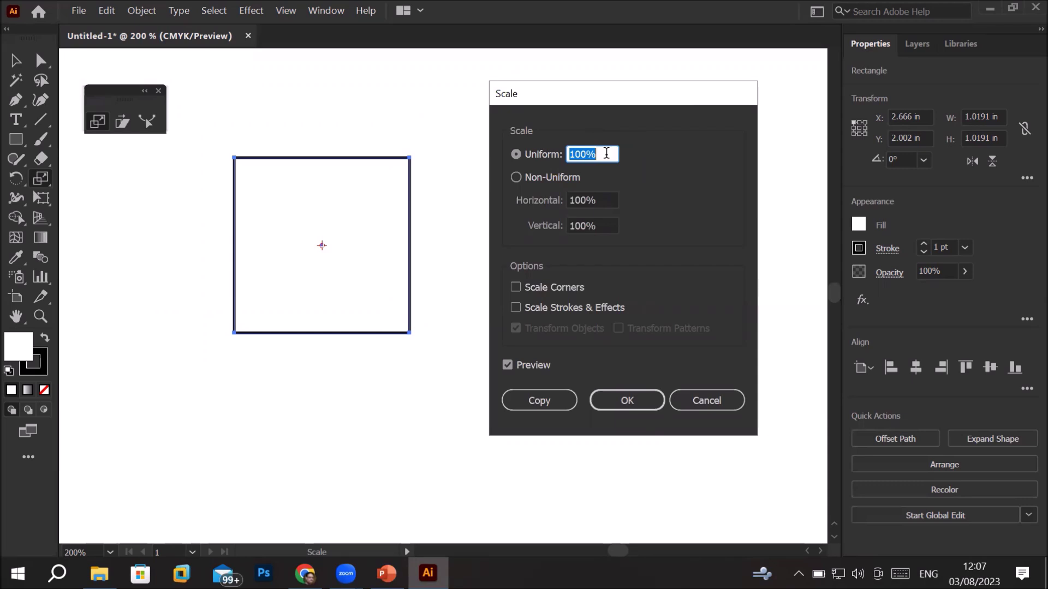
left_click(568, 177)
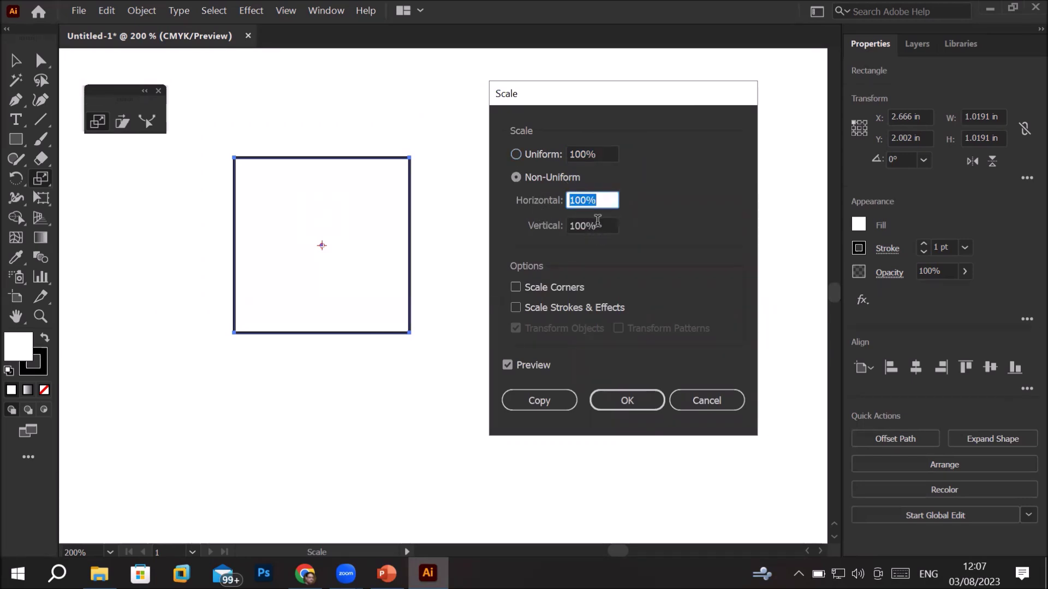
left_click(597, 220)
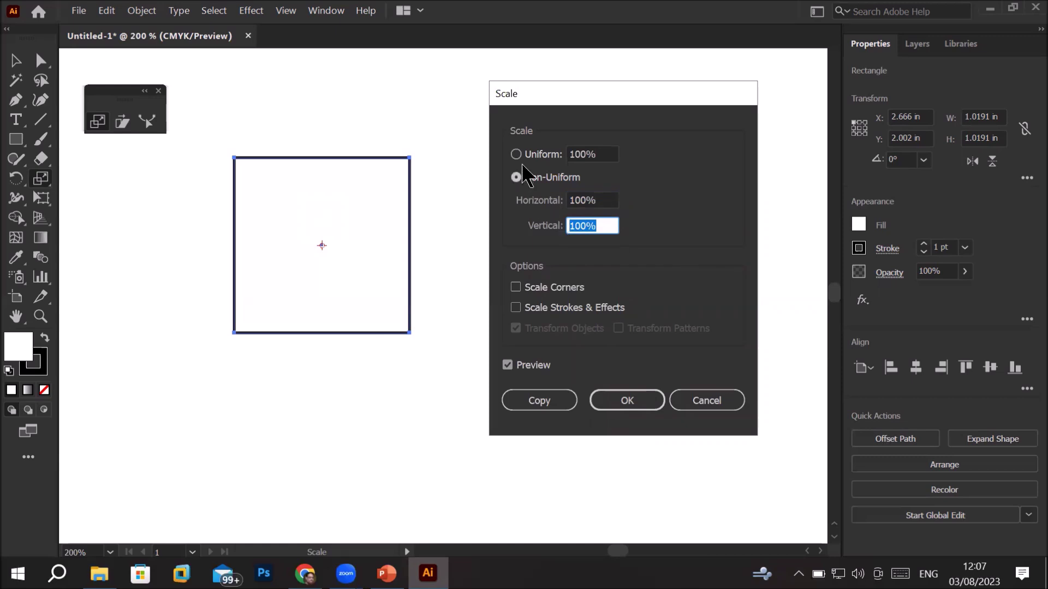
left_click(527, 157)
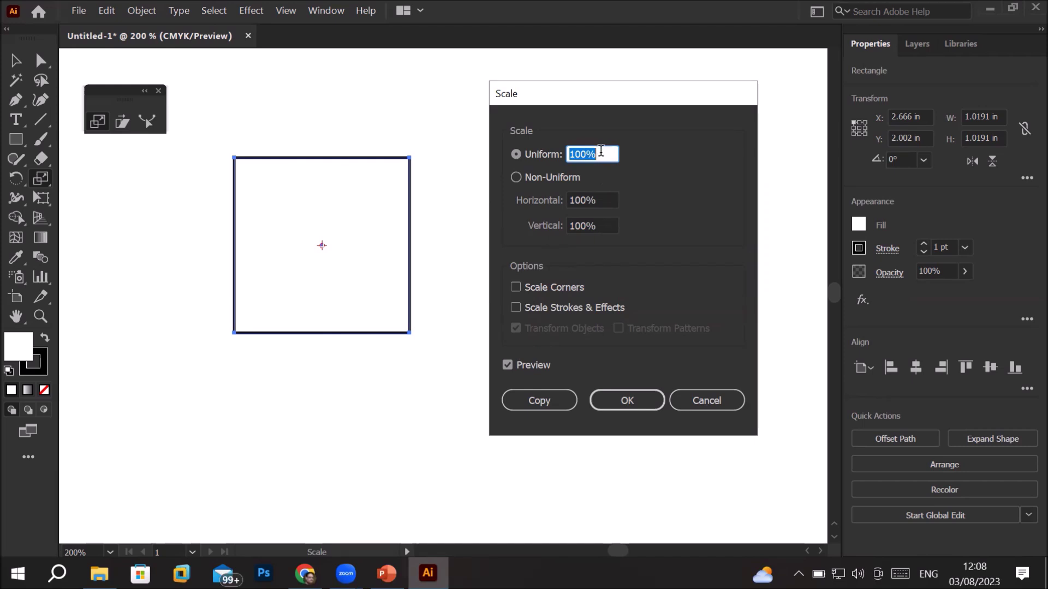
left_click(601, 151)
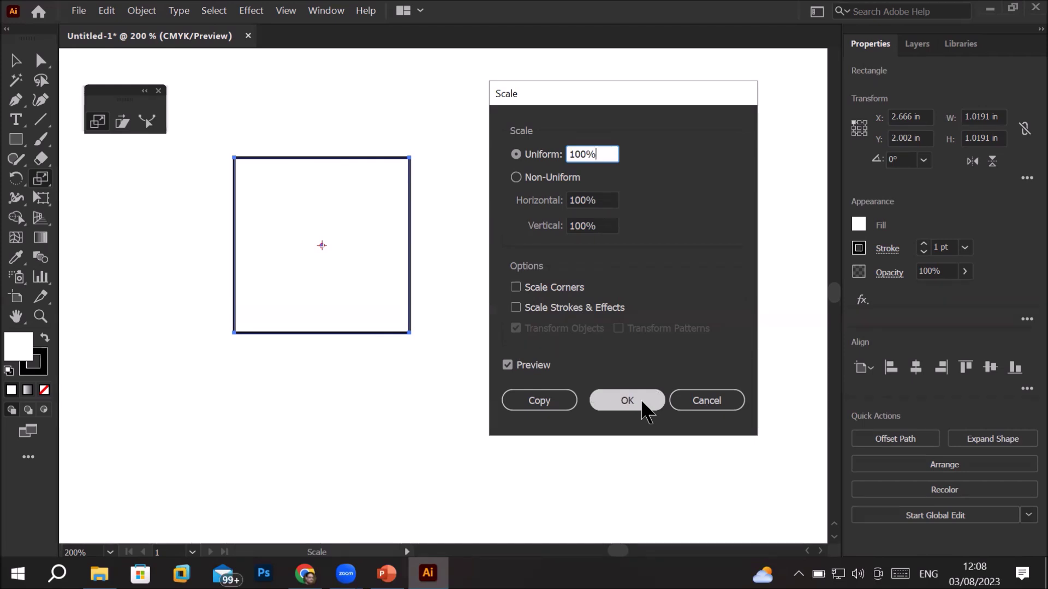
Step: Make a 200% uniformly scaled copy of the square and show the Layers panel
left_click_drag(609, 154, 480, 156)
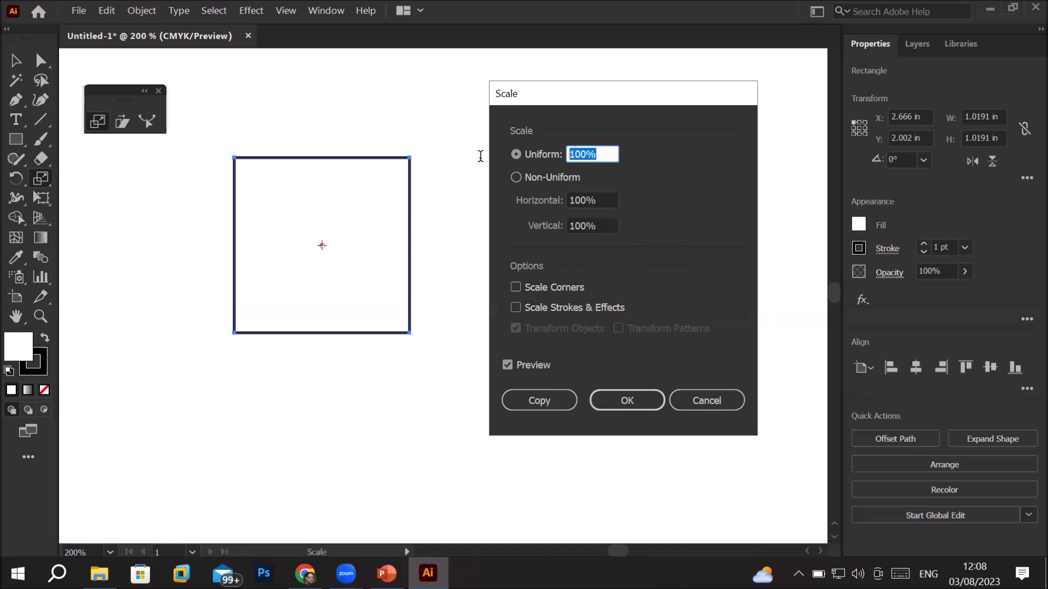
type("200")
left_click(543, 393)
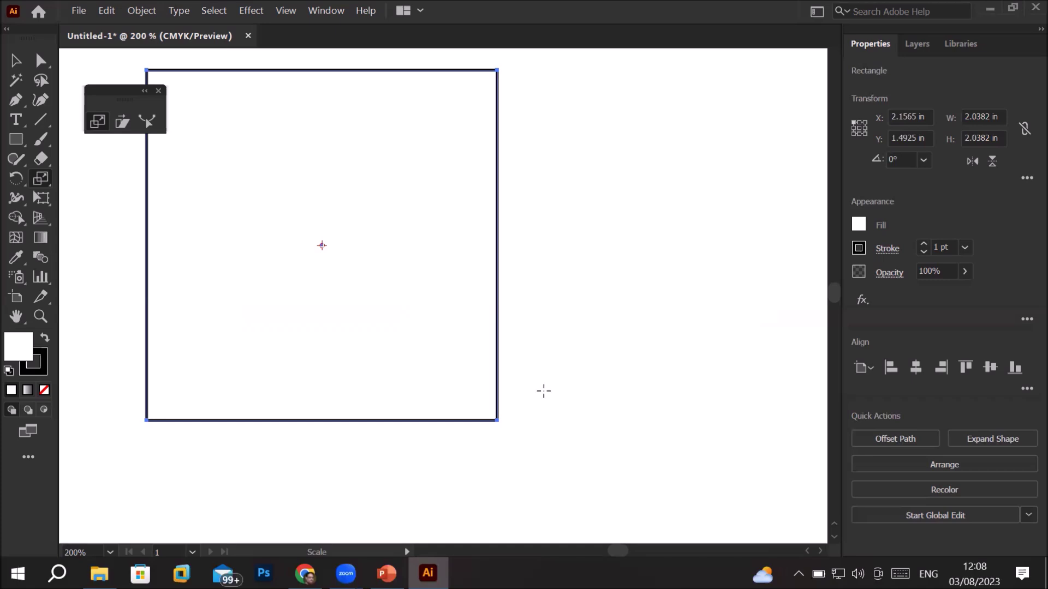
left_click(920, 47)
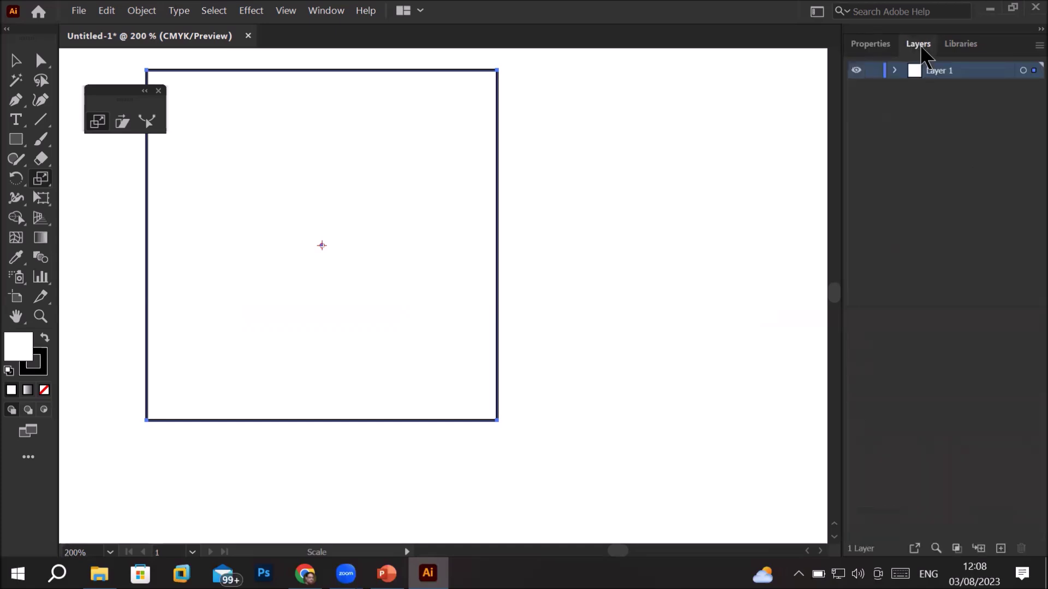
Step: Expand Layer 1, set the selected square's fill to None, and select the larger rectangle
left_click(895, 70)
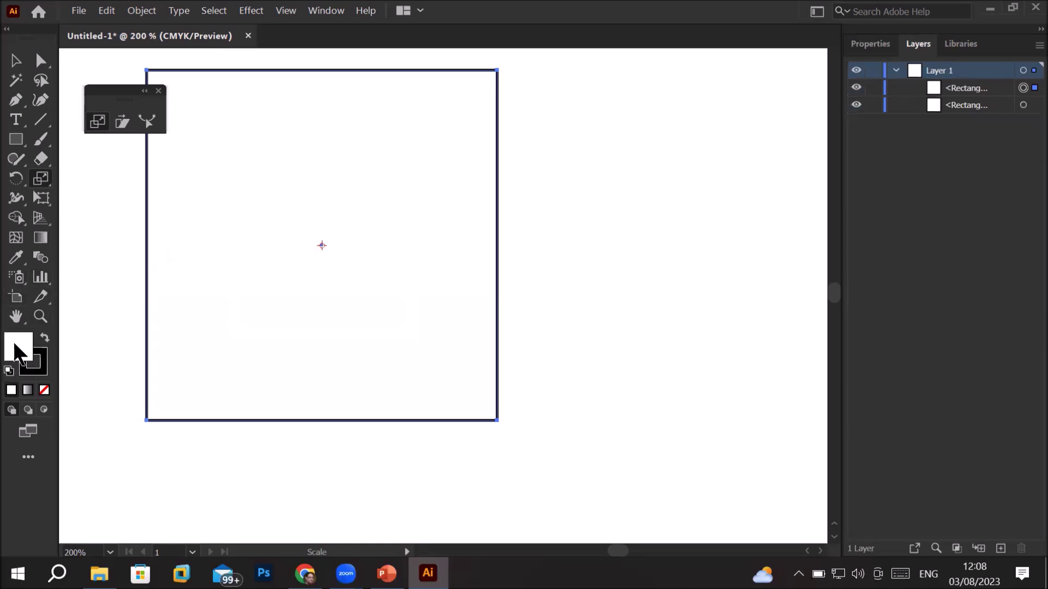
left_click(45, 390)
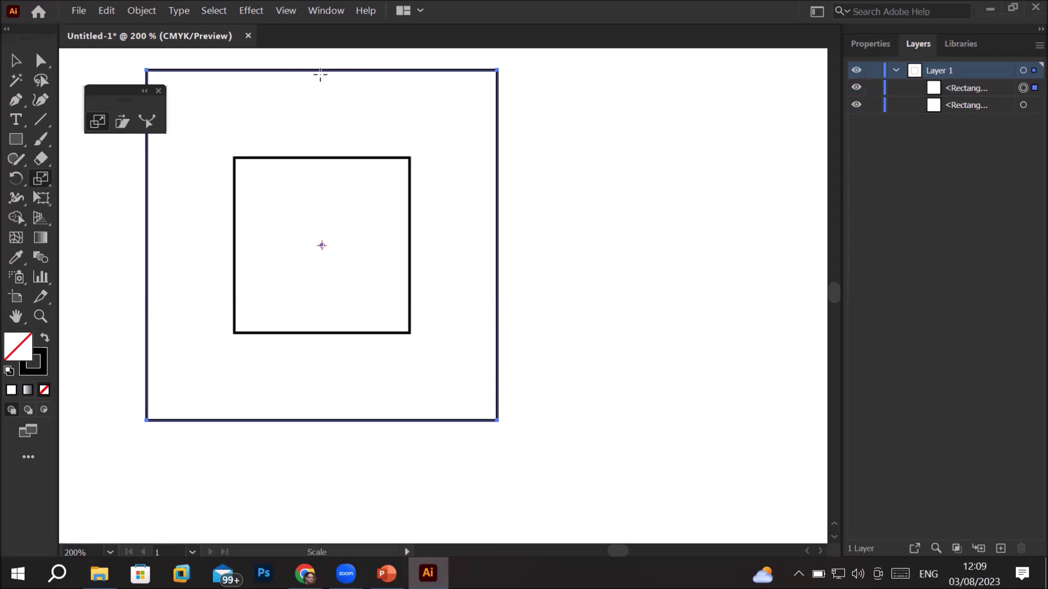
left_click(964, 87)
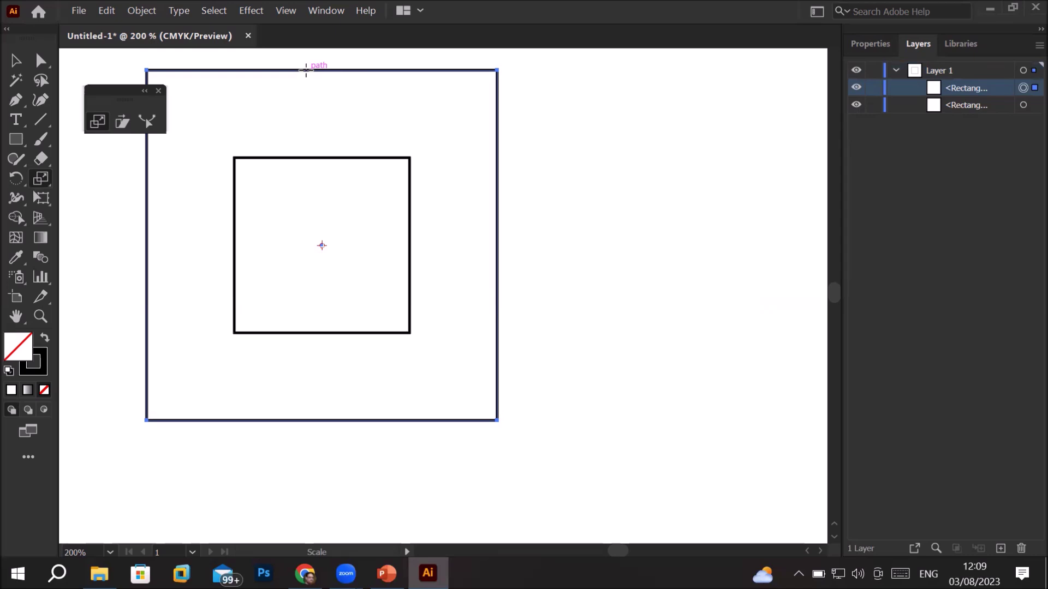
left_click(103, 124)
double_click(103, 124)
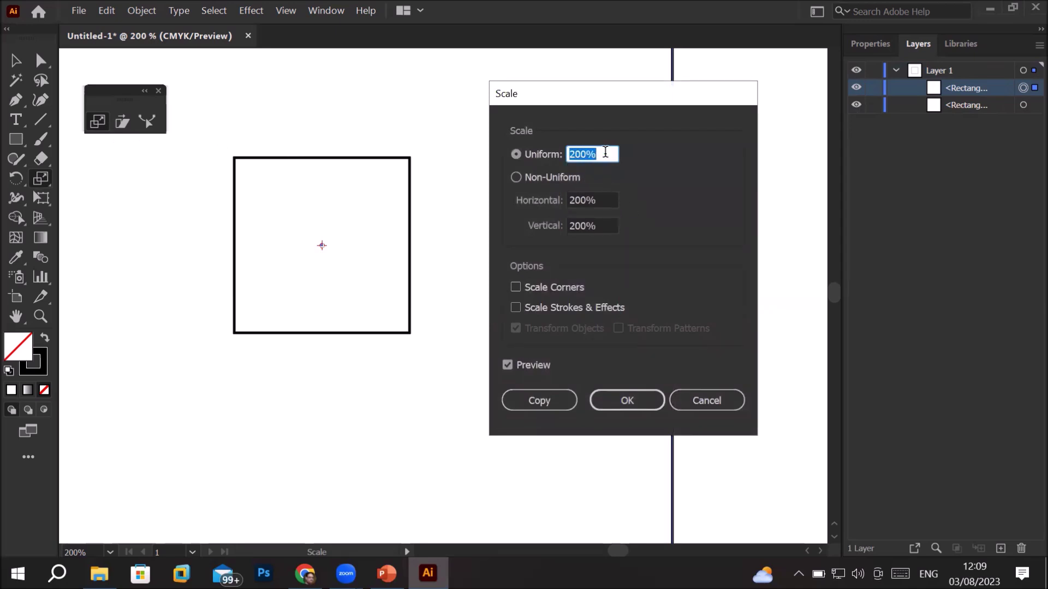
type("50")
left_click(521, 408)
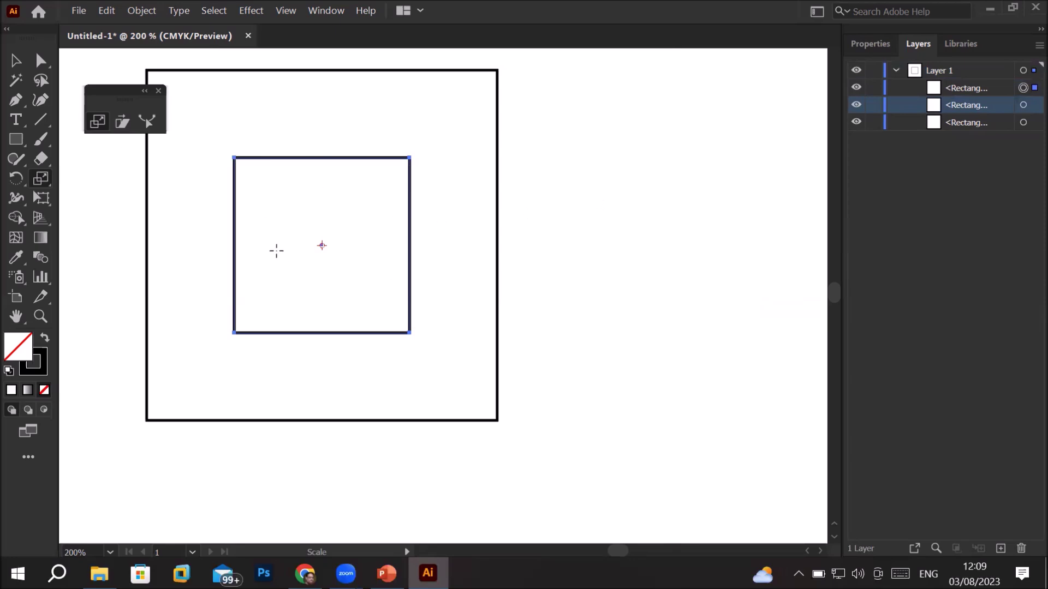
double_click(96, 123)
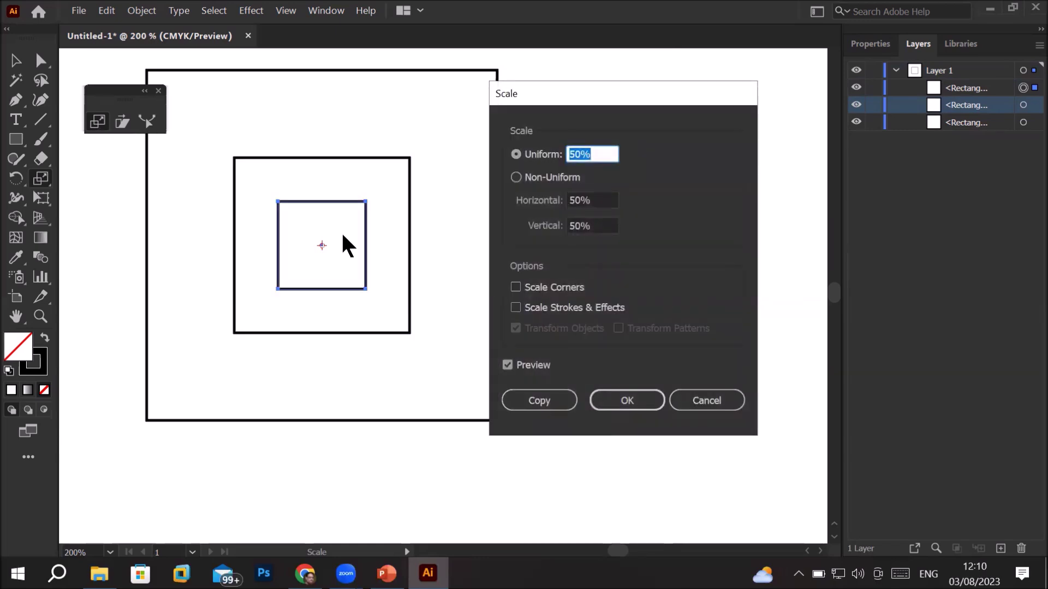
Step: Add four more nested 50% copies, each half the previous square's size
left_click(518, 400)
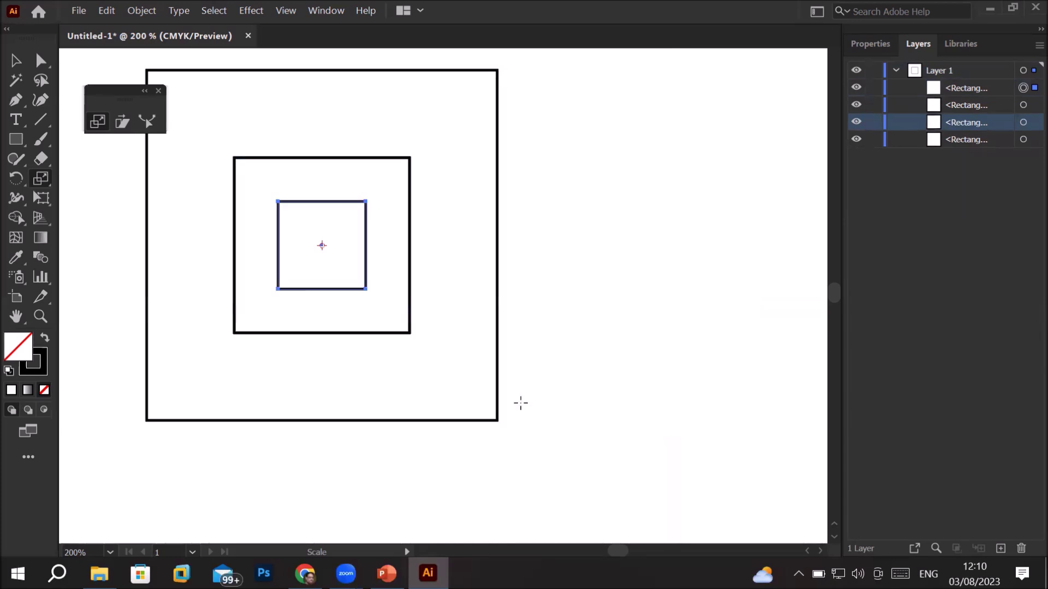
double_click(97, 124)
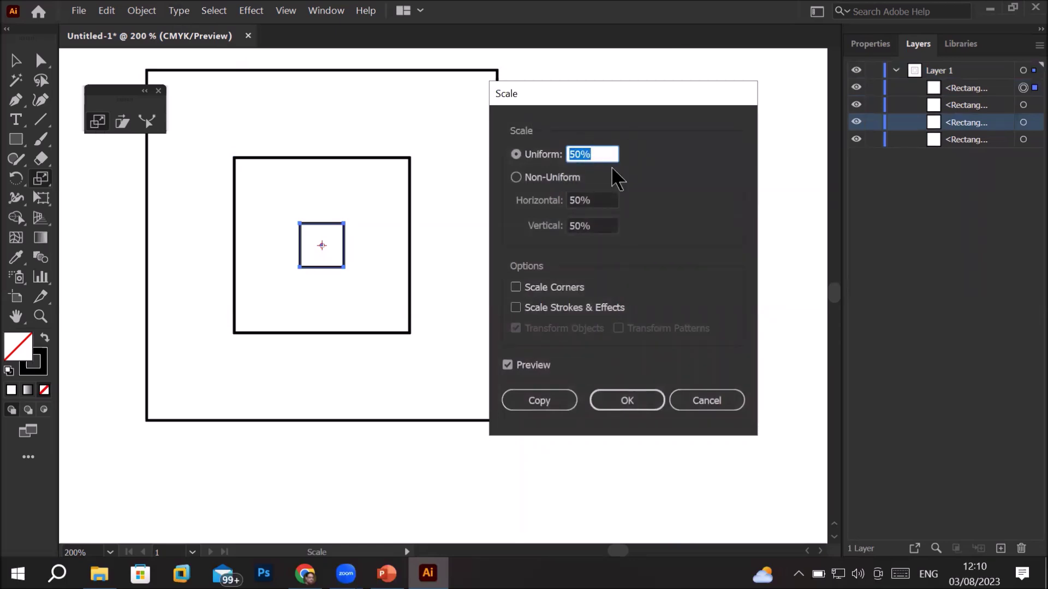
left_click(543, 399)
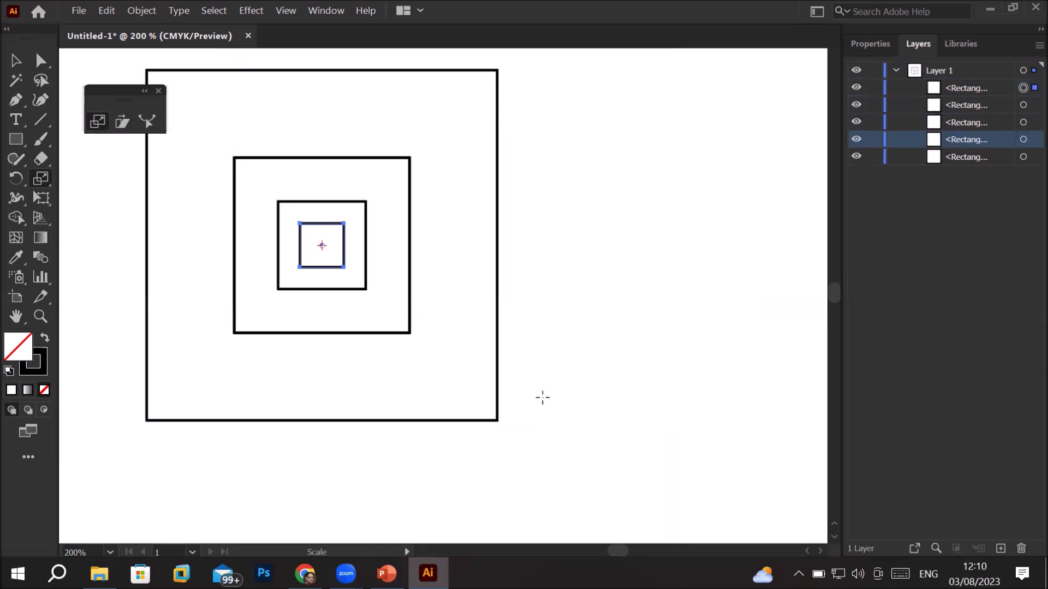
double_click(97, 121)
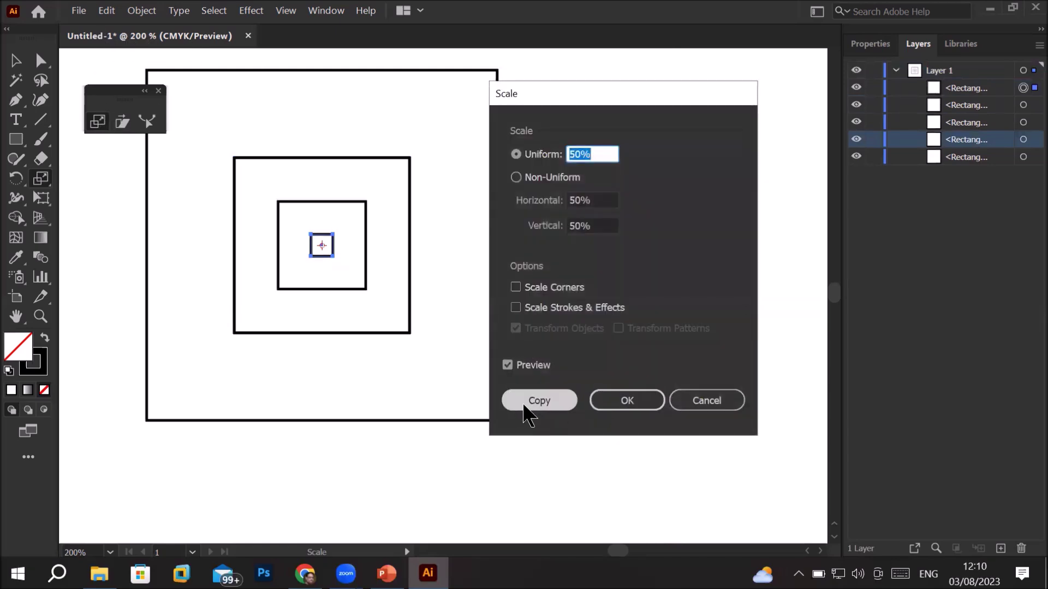
left_click(527, 403)
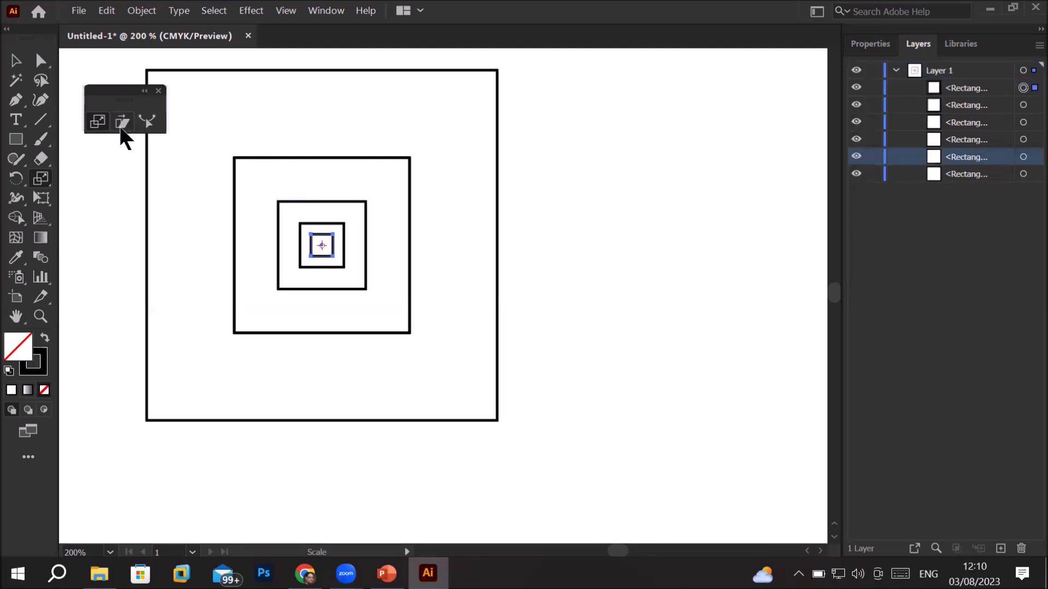
double_click(102, 119)
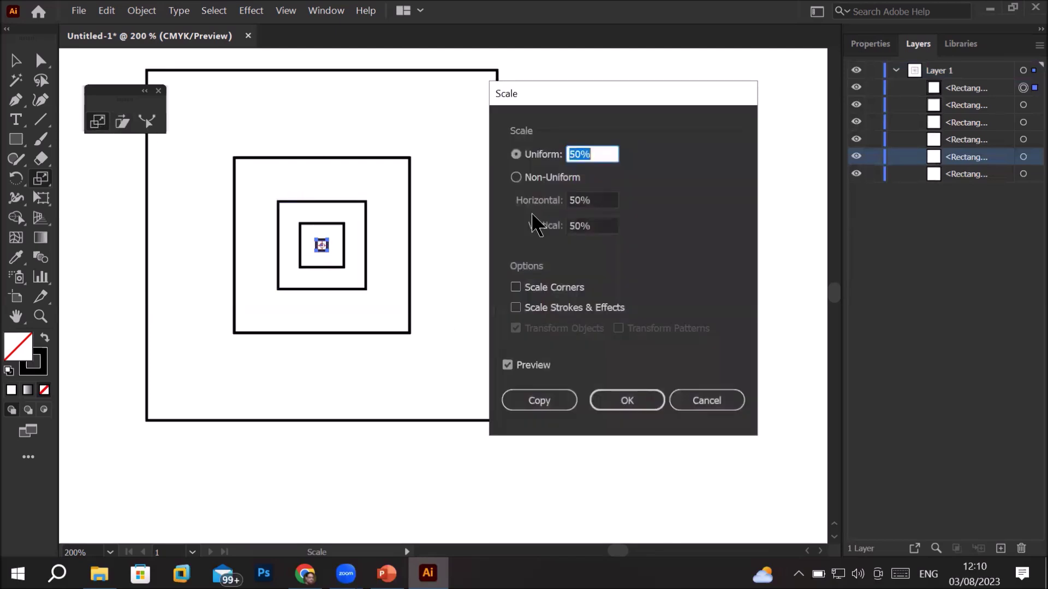
left_click(537, 403)
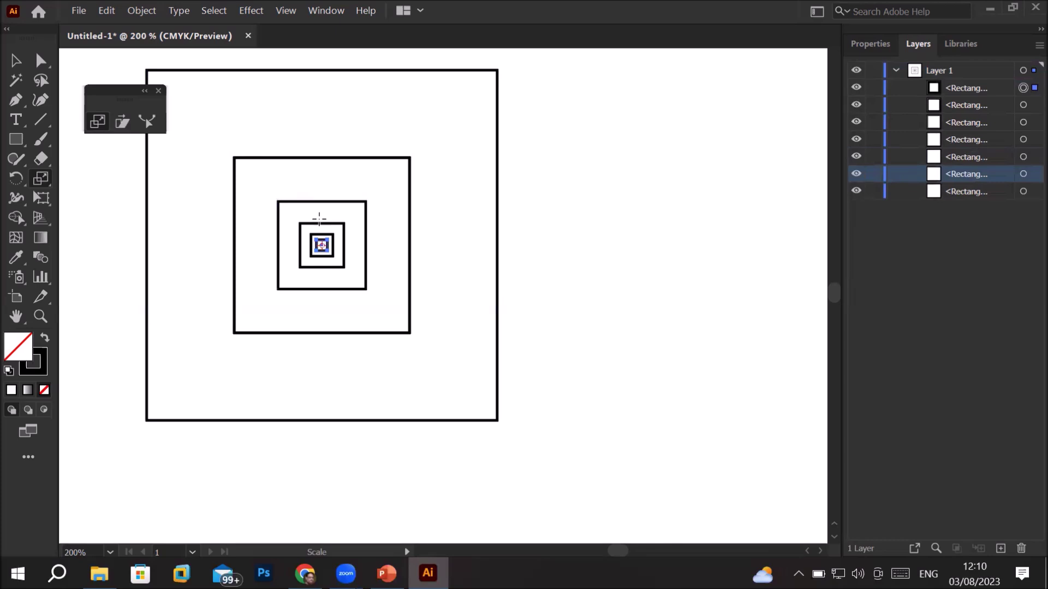
Step: Zoom in to check the nested squares, then select and delete every shape
scroll(320, 218, "up", 5)
scroll(323, 310, "up", 2)
scroll(344, 378, "up", 3)
scroll(345, 379, "down", 2)
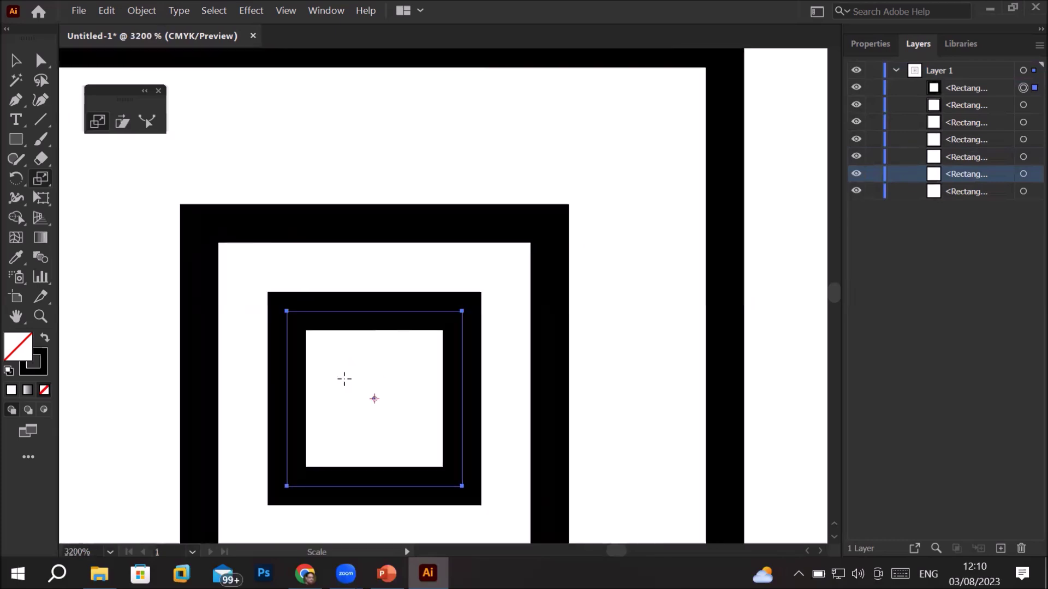
scroll(345, 379, "down", 3)
scroll(344, 379, "down", 4)
scroll(345, 379, "down", 2)
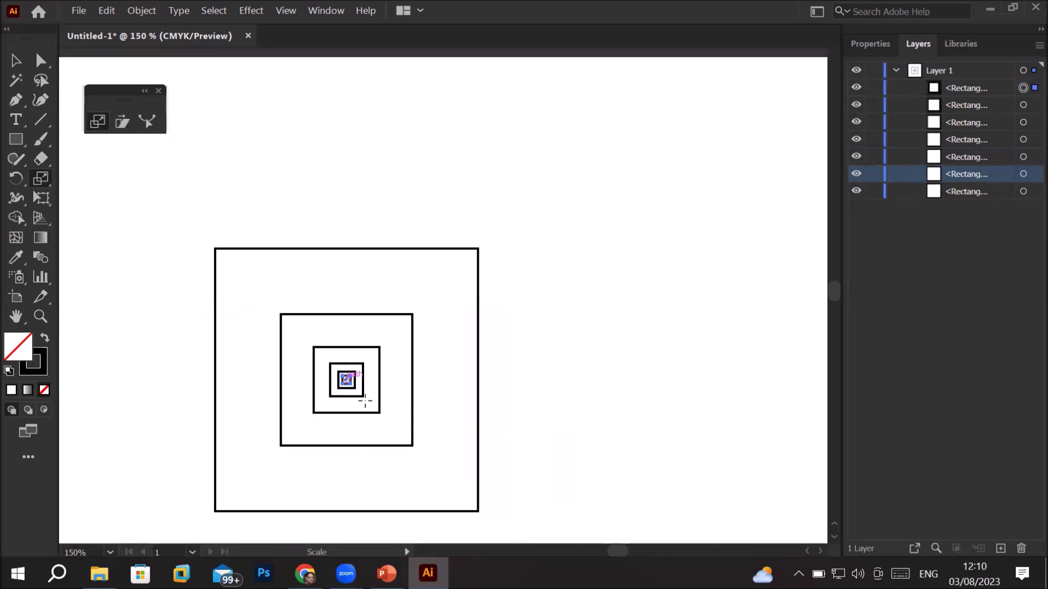
left_click(835, 524)
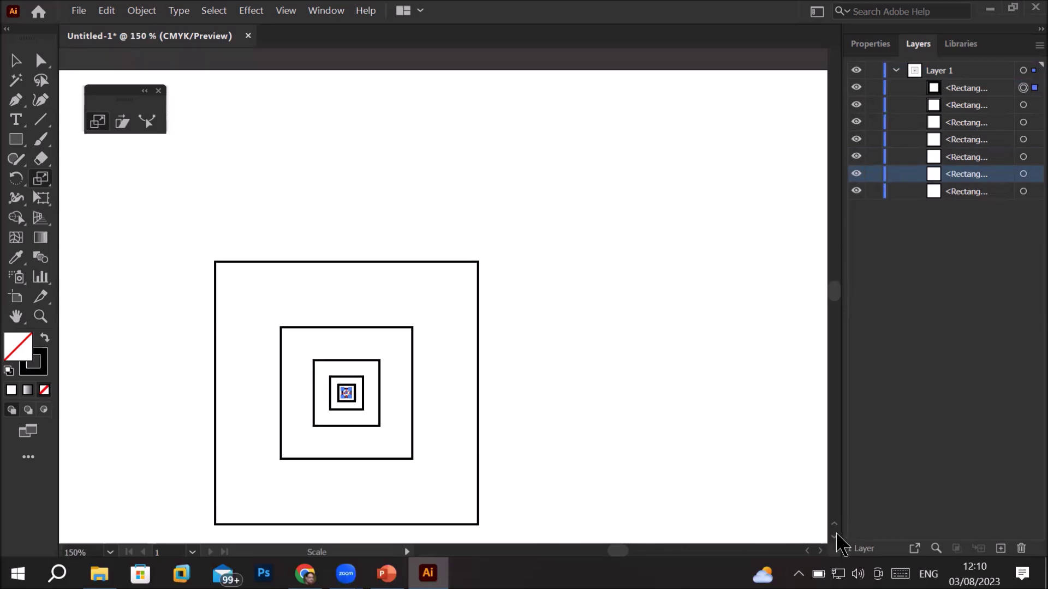
left_click(835, 537)
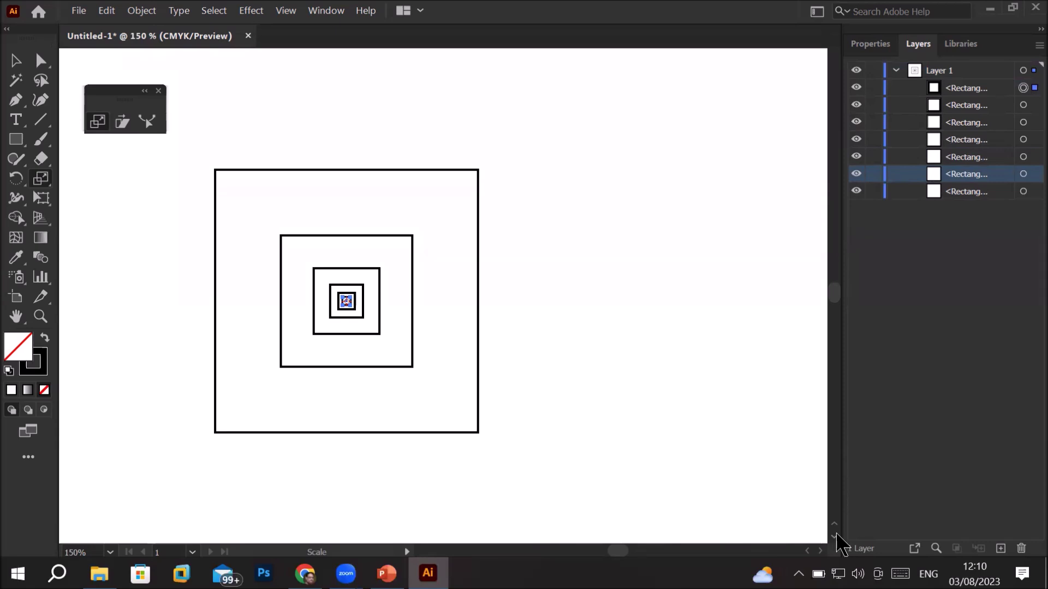
key("ctrl+a")
key("Delete")
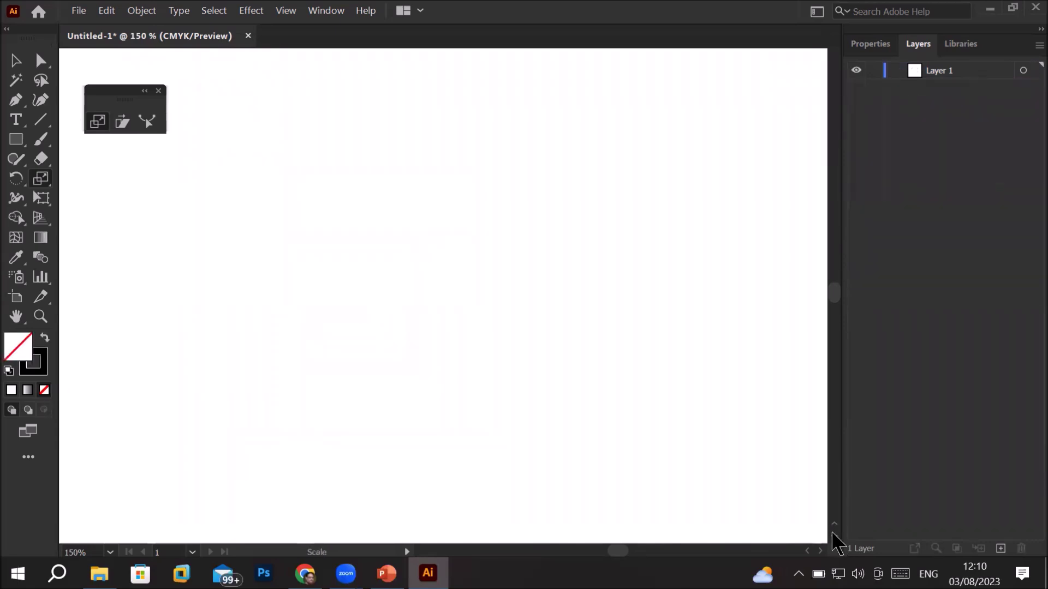
Step: Draw a small square near the artboard's top left
left_click(11, 137)
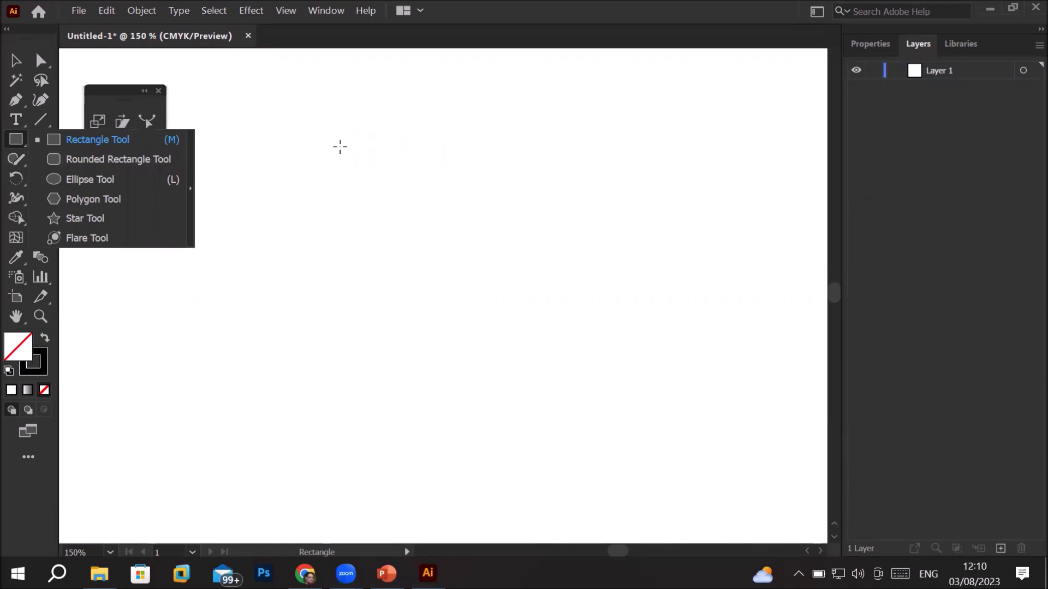
left_click_drag(222, 89, 254, 129)
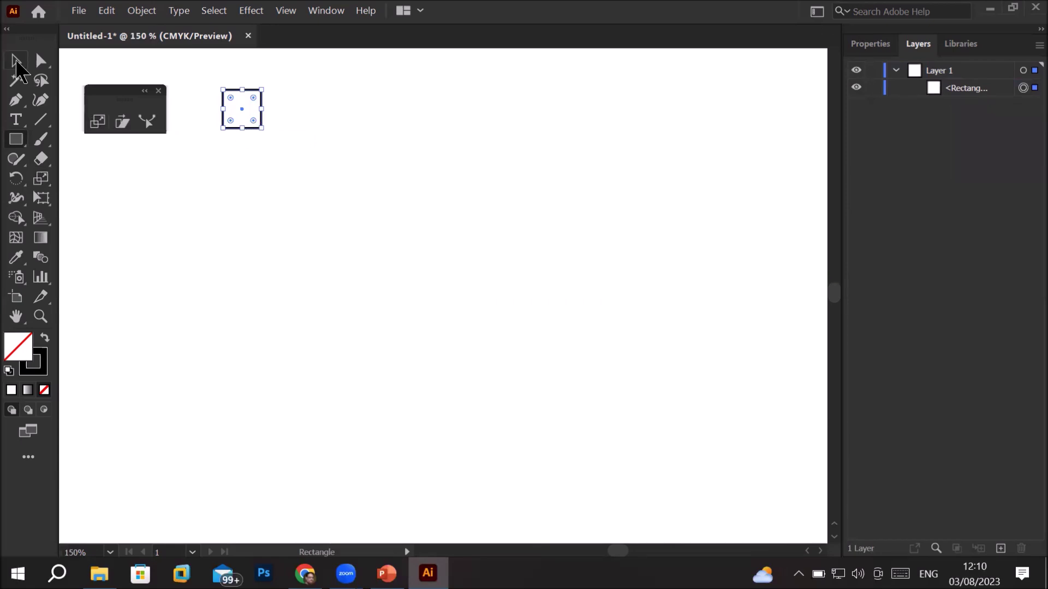
left_click(16, 61)
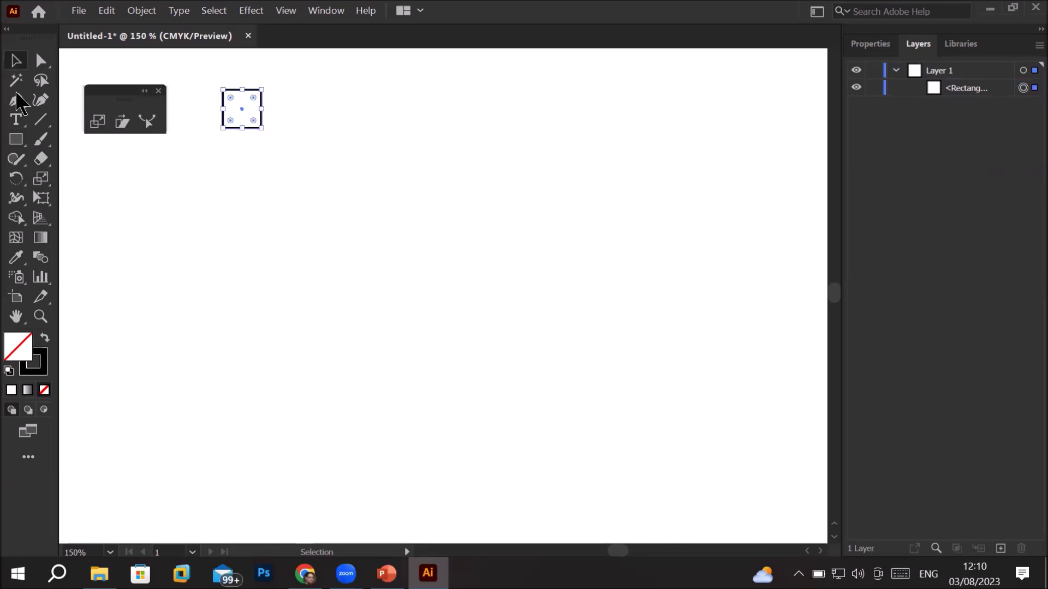
Step: Alt-drag a copy right and repeat with Ctrl+D into a row of seven, then select all
scroll(237, 105, "up", 1, "alt")
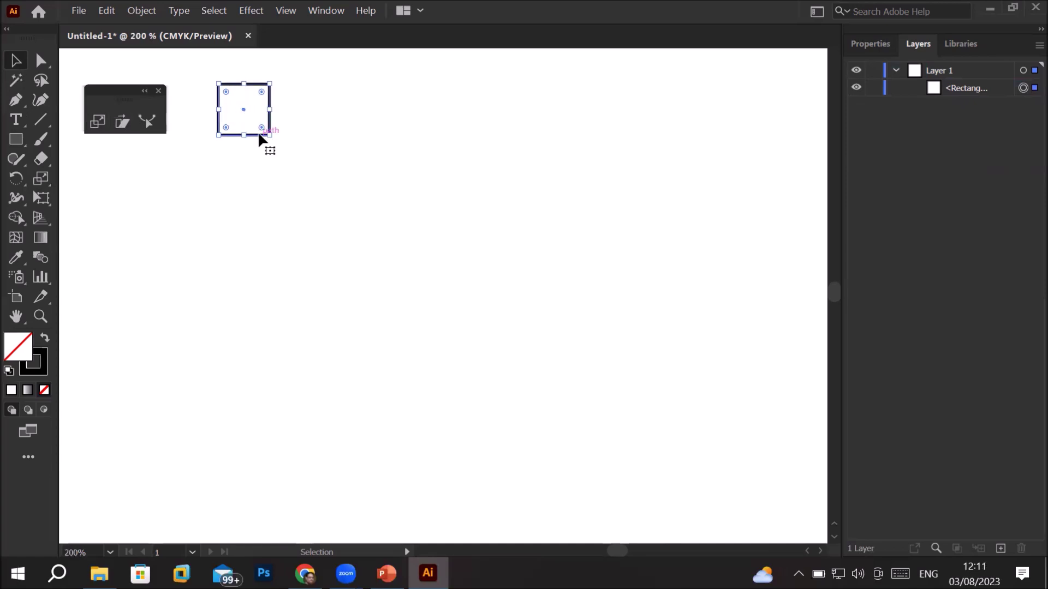
left_click_drag(268, 138, 320, 138)
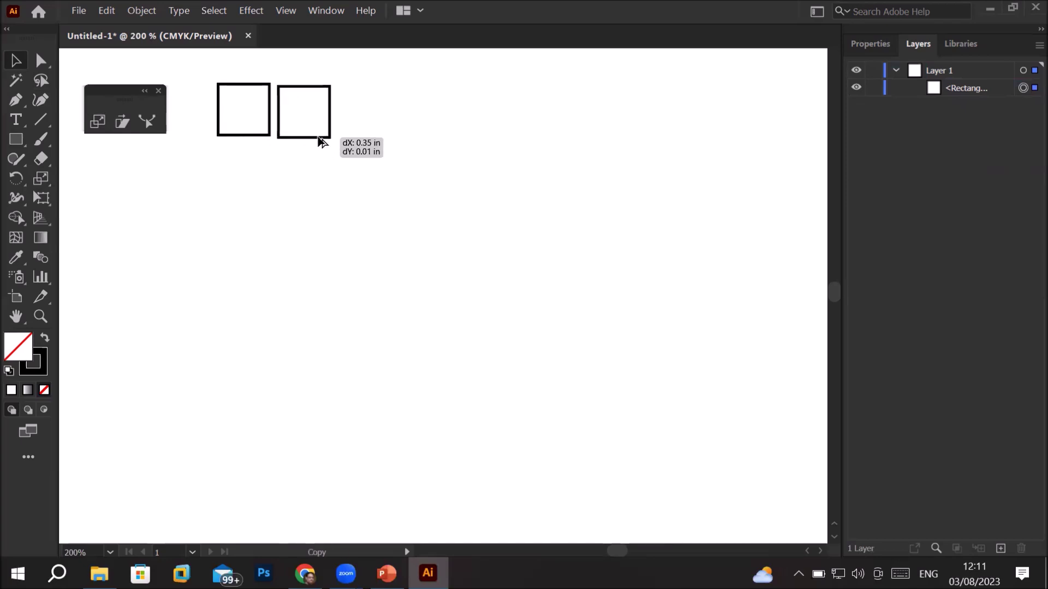
left_click_drag(319, 140, 318, 137)
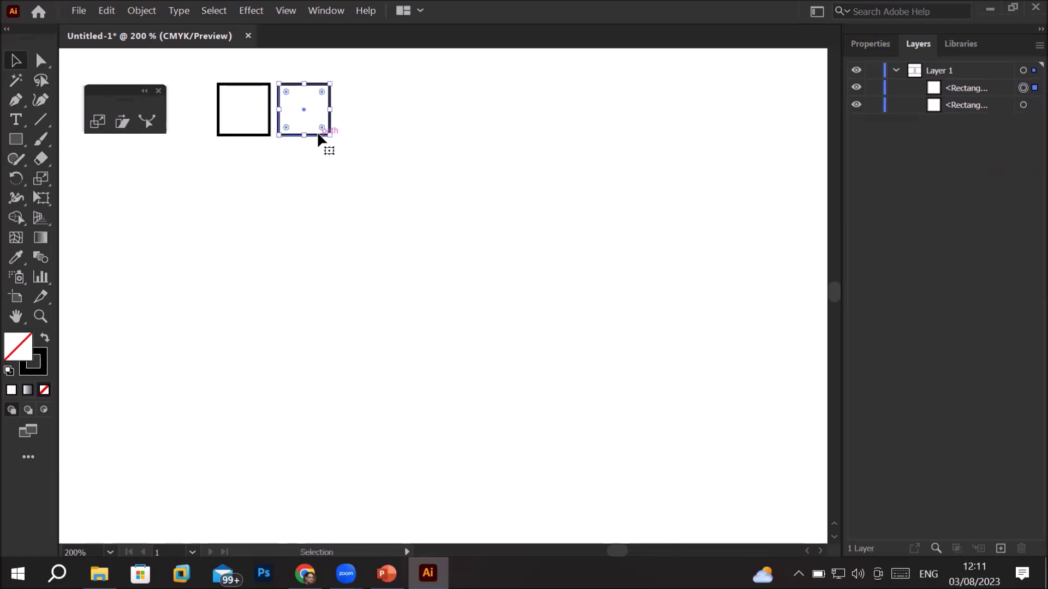
key("ctrl+d")
key("ctrl+d")
key("ctrl+d")
key("ctrl+d")
key("ctrl+d")
mouse_move(190, 67)
left_mouse_down()
mouse_move(393, 148)
mouse_move(689, 171)
left_mouse_up()
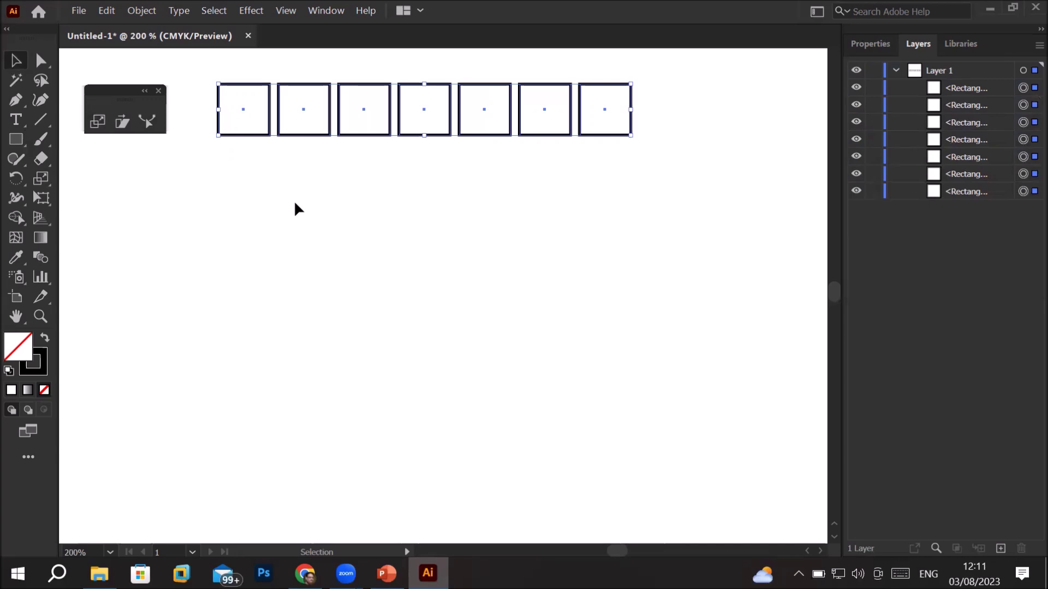
left_click(98, 121)
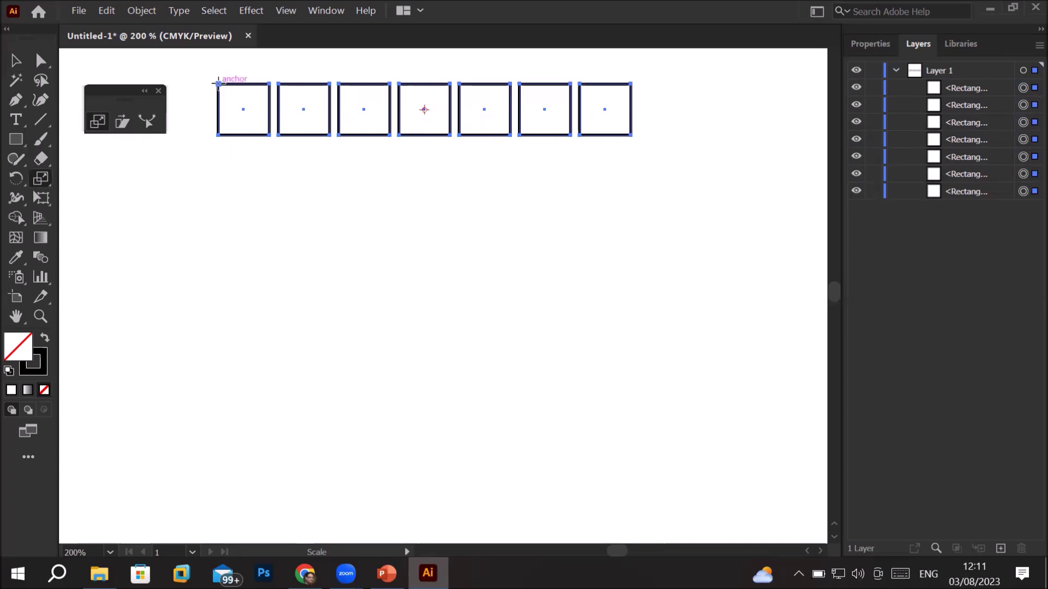
Step: Copy all seven squares at 100% scale from the first square's top-left corner
left_click(218, 83, "alt")
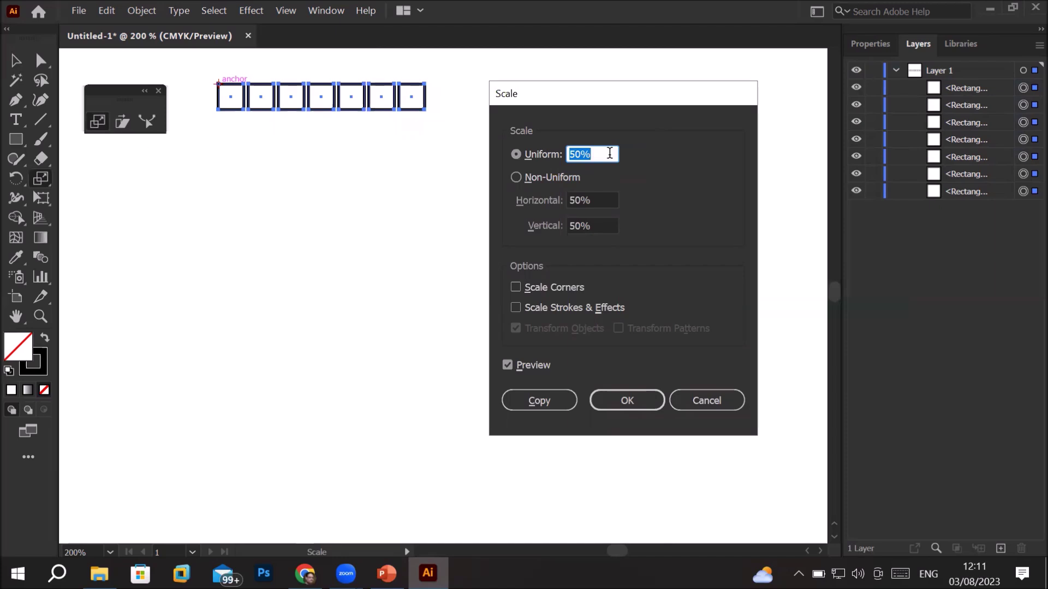
type("100")
left_click(535, 400)
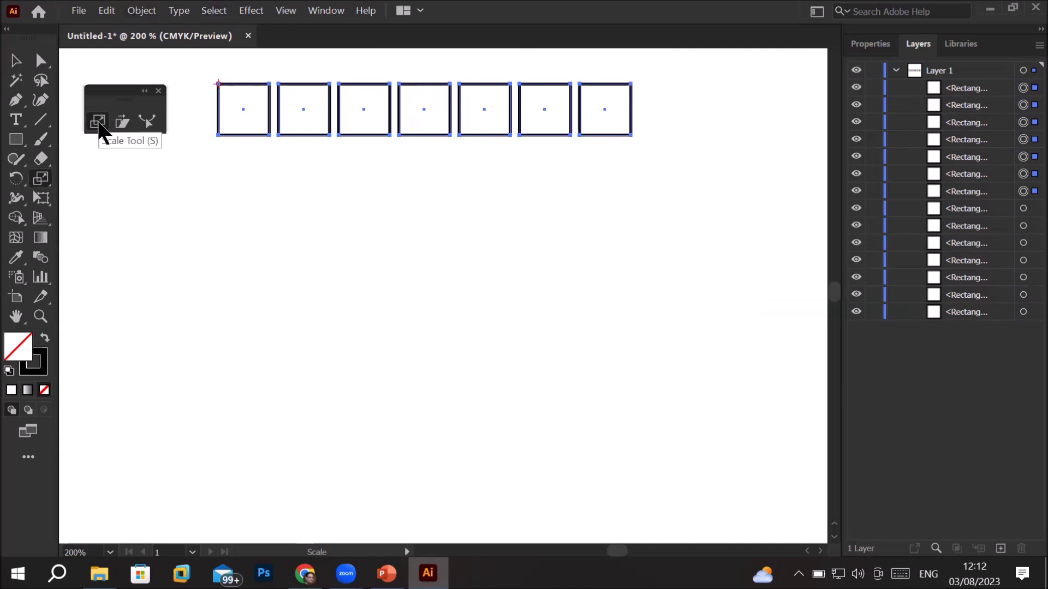
Step: Try 150% enlarged copies from the same corner, then undo them
left_click(218, 83)
double_click(96, 125)
type("150")
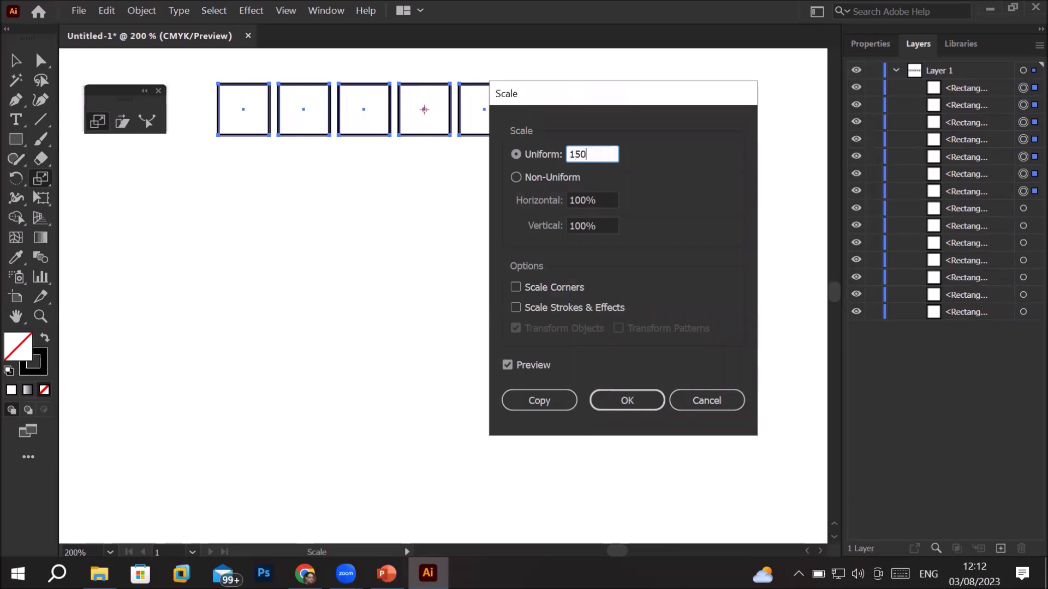
left_click(539, 401)
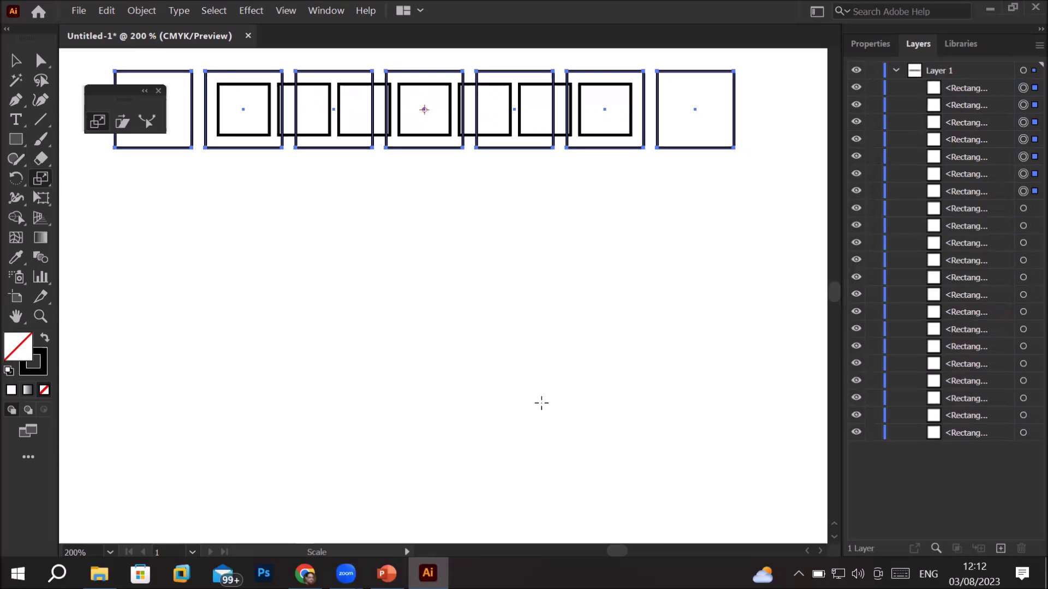
key("ctrl+z")
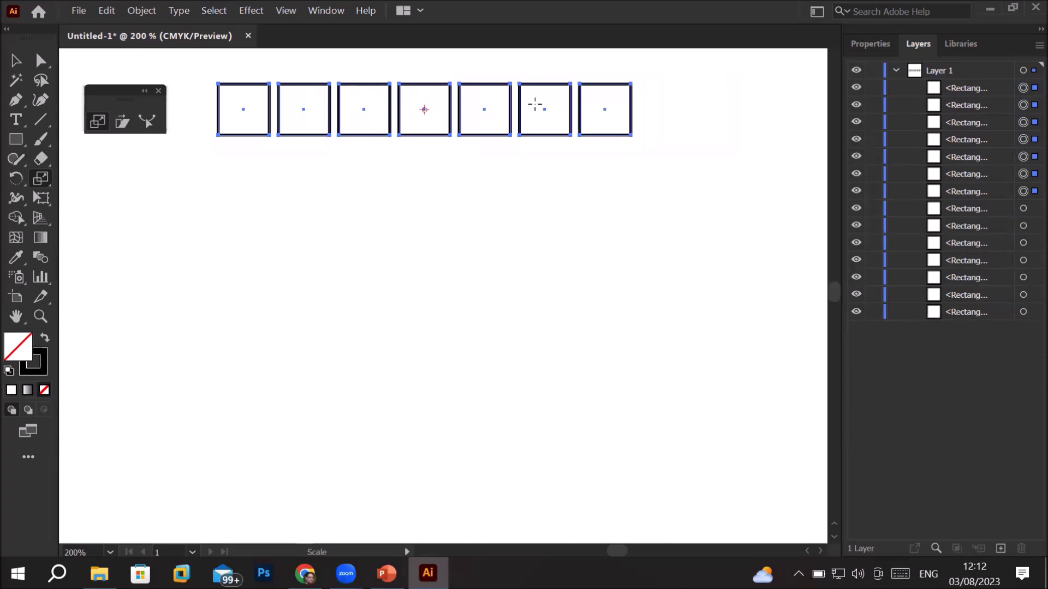
left_click(21, 61)
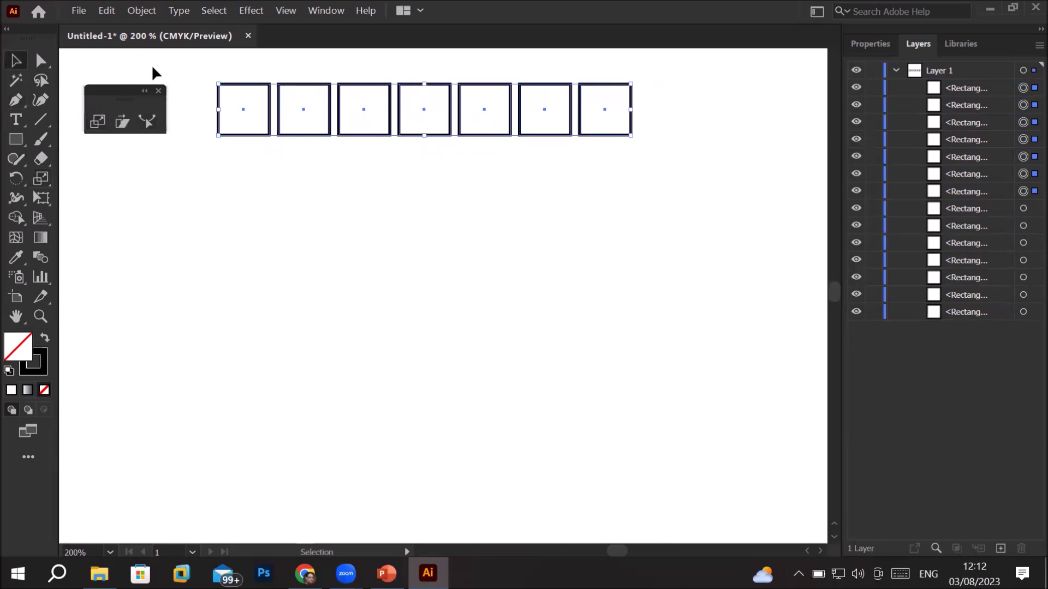
Step: Select all the squares and swap fill and stroke so they become solid black
left_click_drag(182, 62, 695, 188)
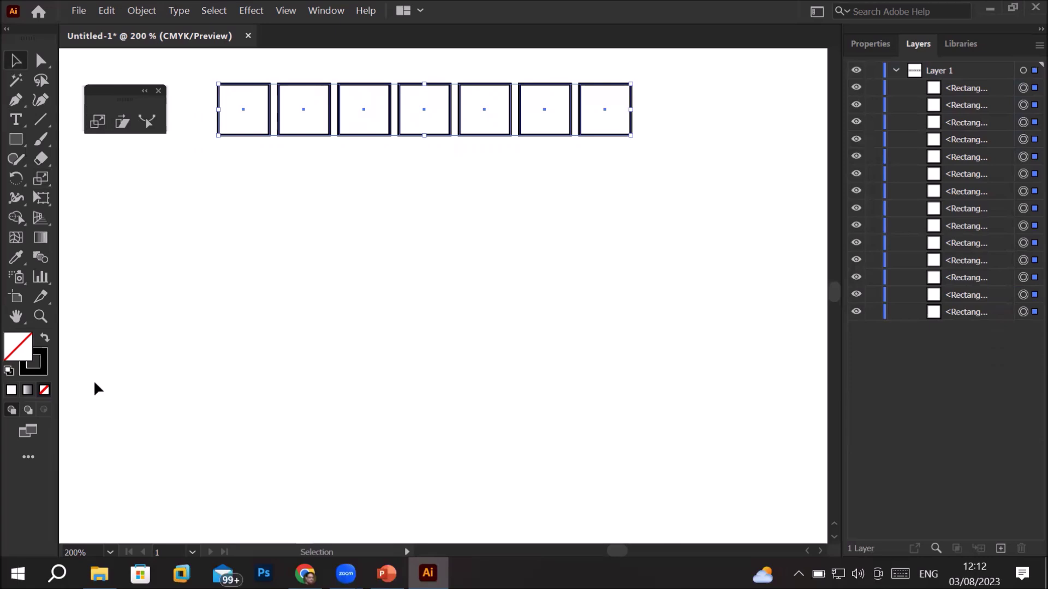
left_click(46, 343)
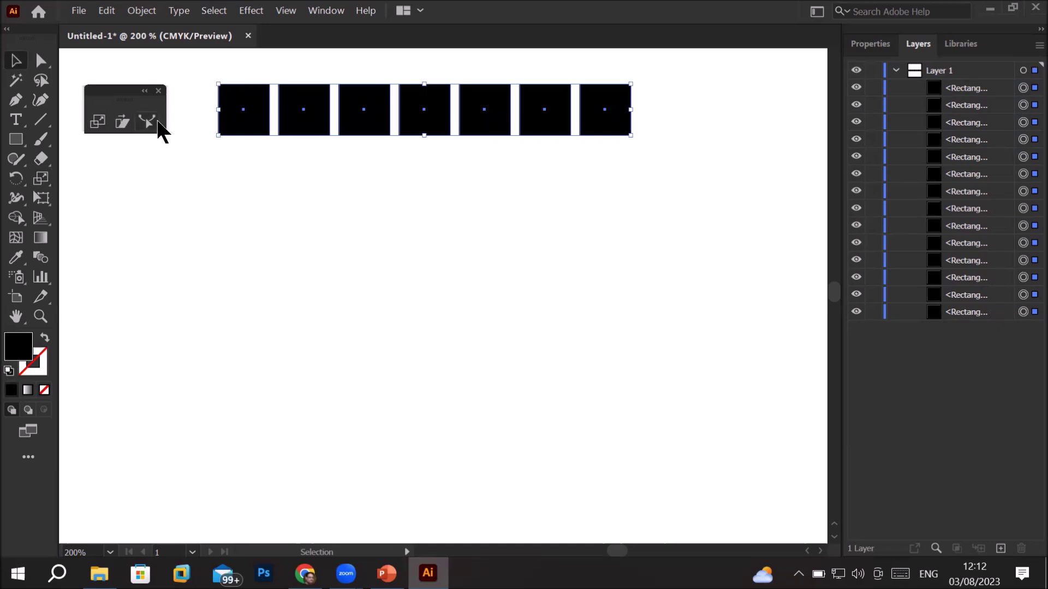
left_click(100, 125)
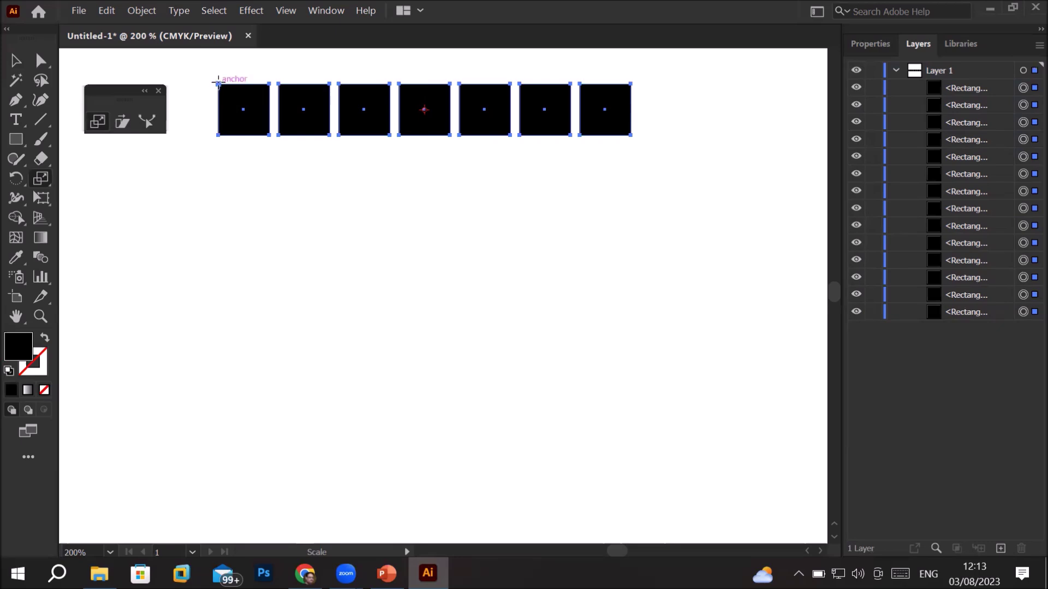
Step: Copy the row of squares at 150% vertical, non-uniform, anchored on the first square's top-left corner
left_click(218, 83, "alt")
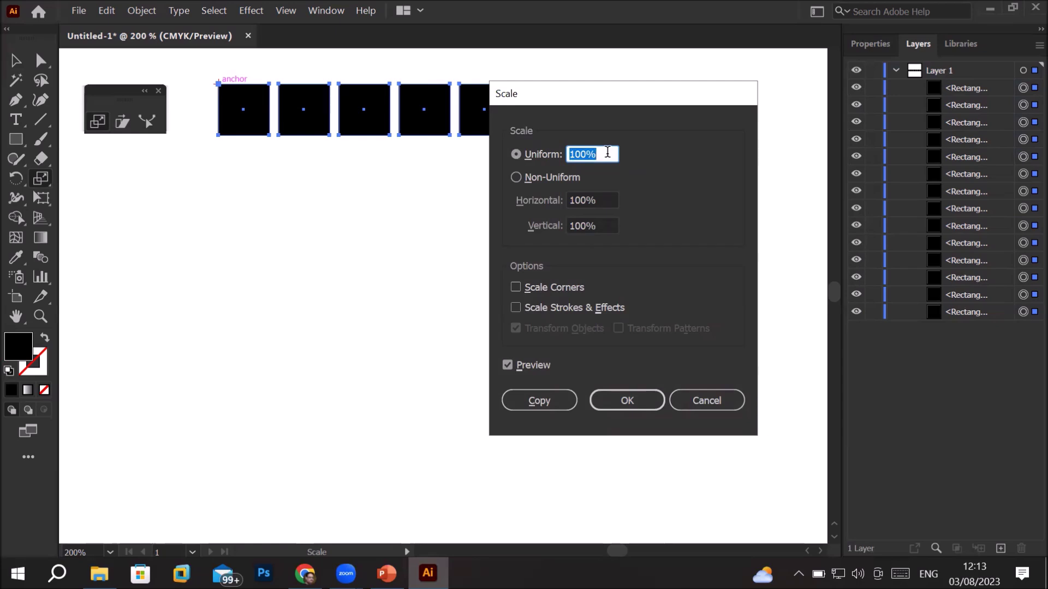
left_click(557, 180)
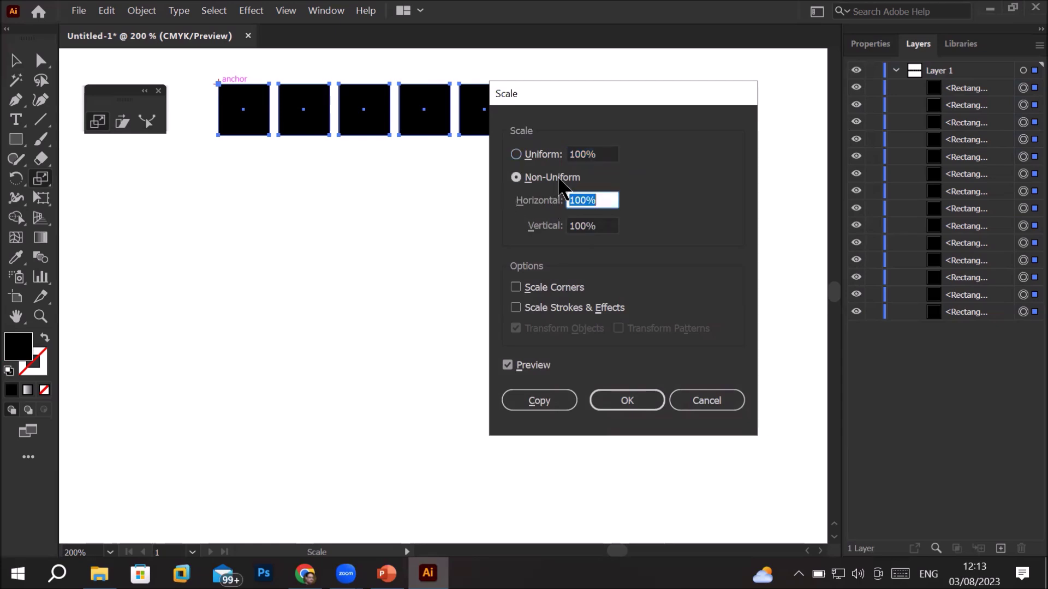
left_click(612, 225)
type("1")
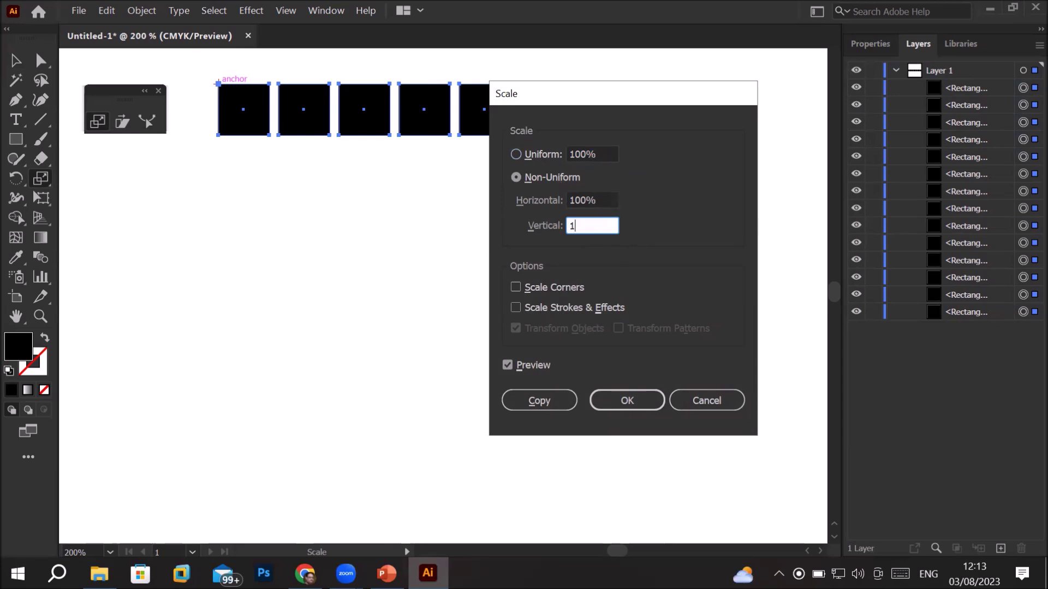
type("50")
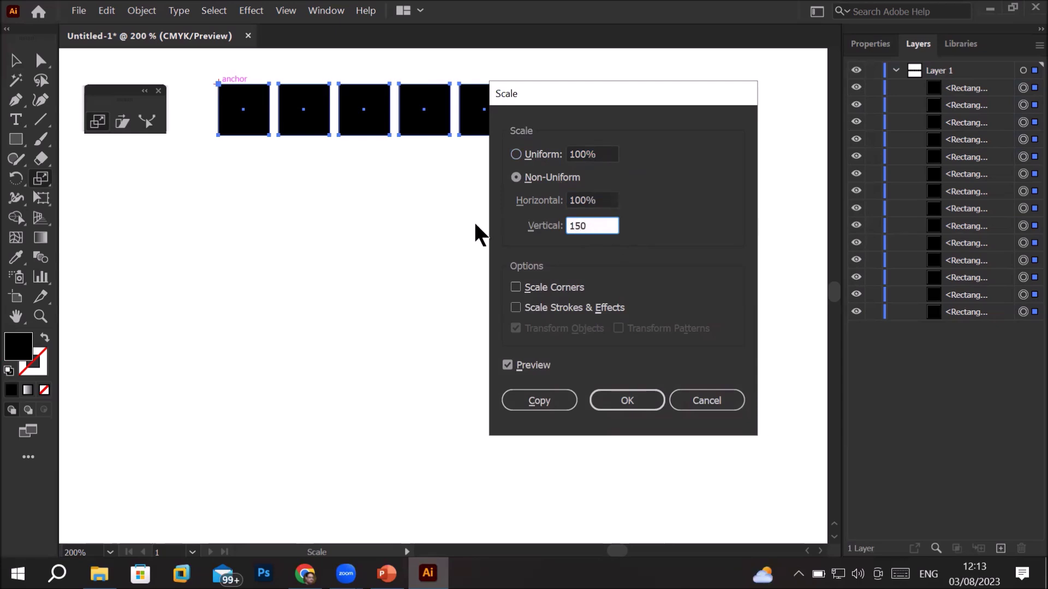
left_click(532, 402)
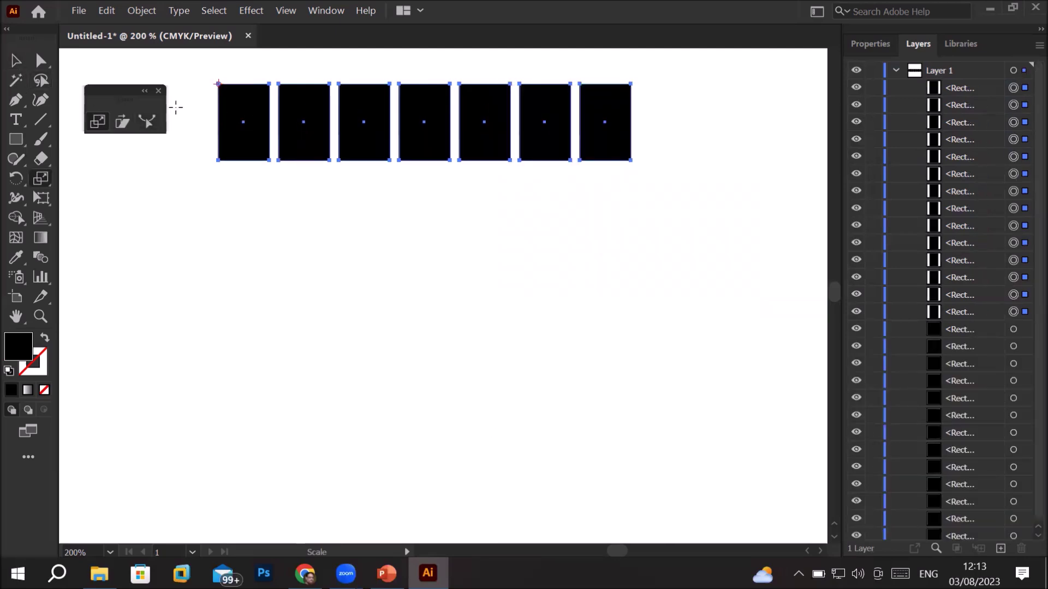
left_click(16, 62)
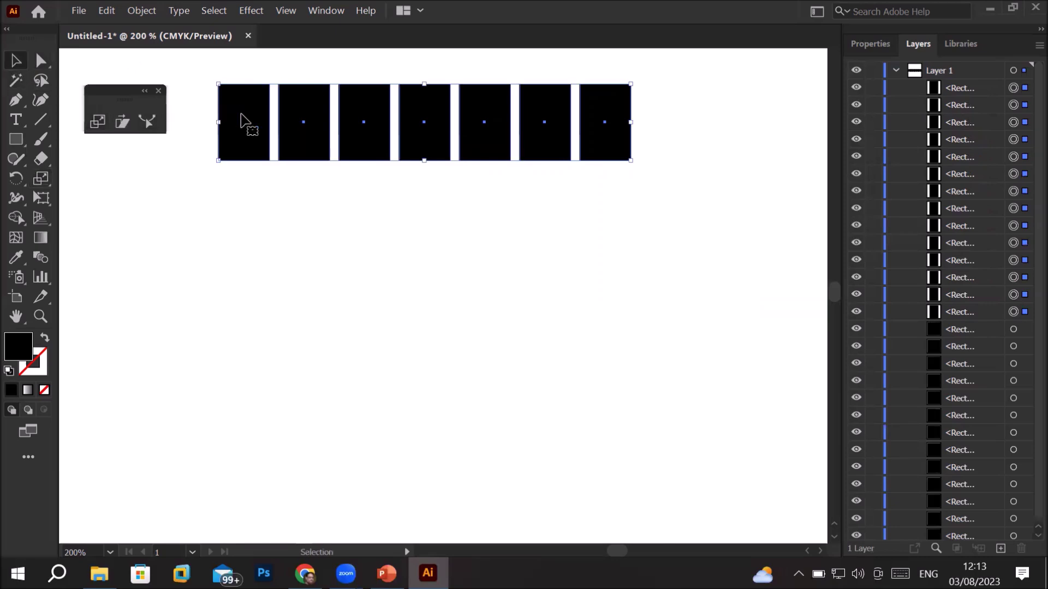
Step: Move the taller copies below the squares, then select both rows and scale from below-left
mouse_move(240, 114)
left_mouse_down()
mouse_move(236, 197)
mouse_move(239, 180)
mouse_move(244, 187)
left_mouse_up()
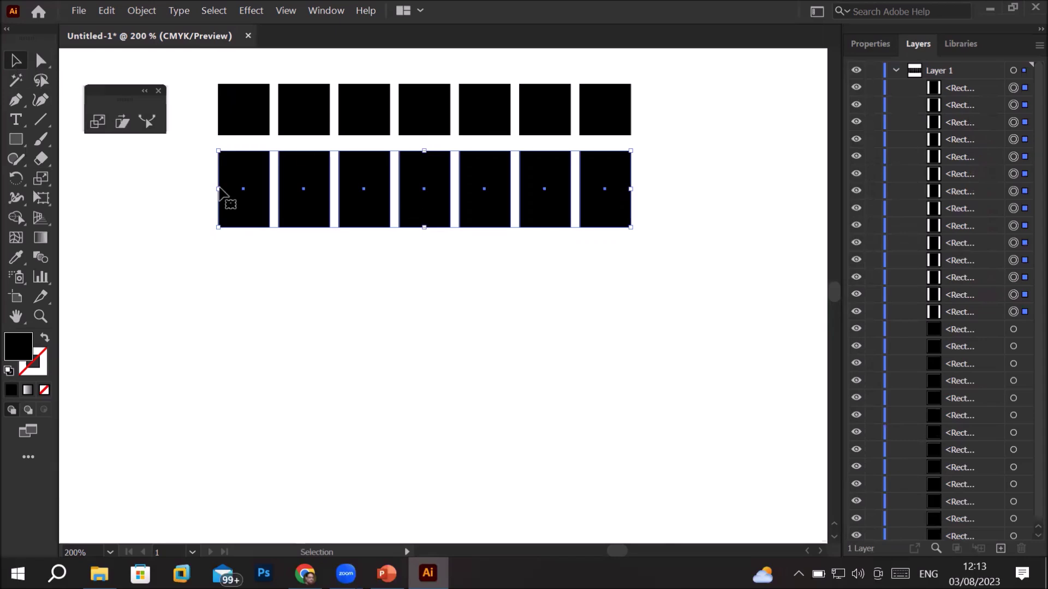
left_click_drag(191, 68, 688, 254)
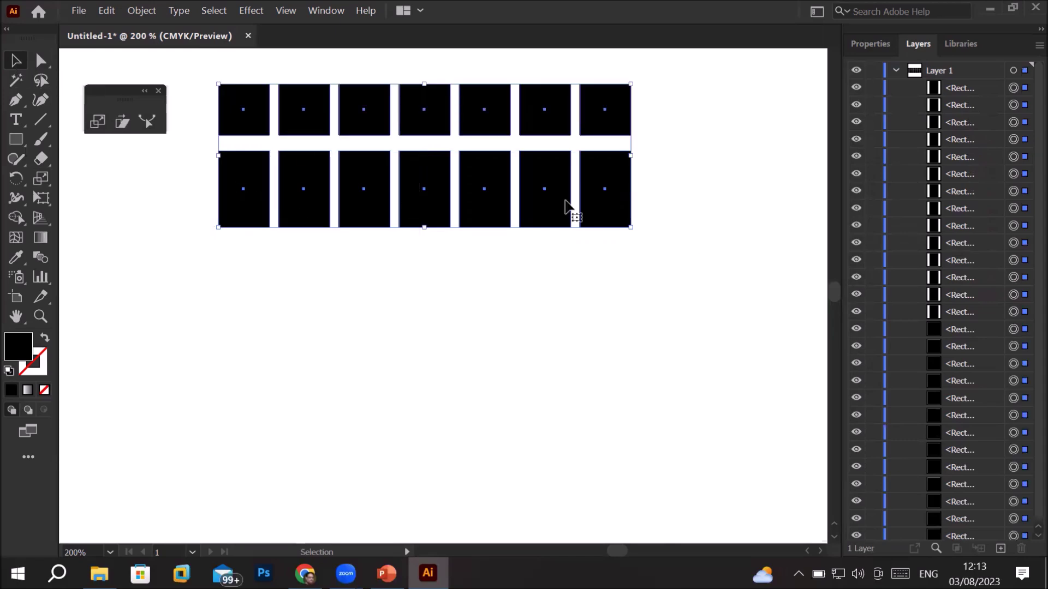
left_click(95, 125)
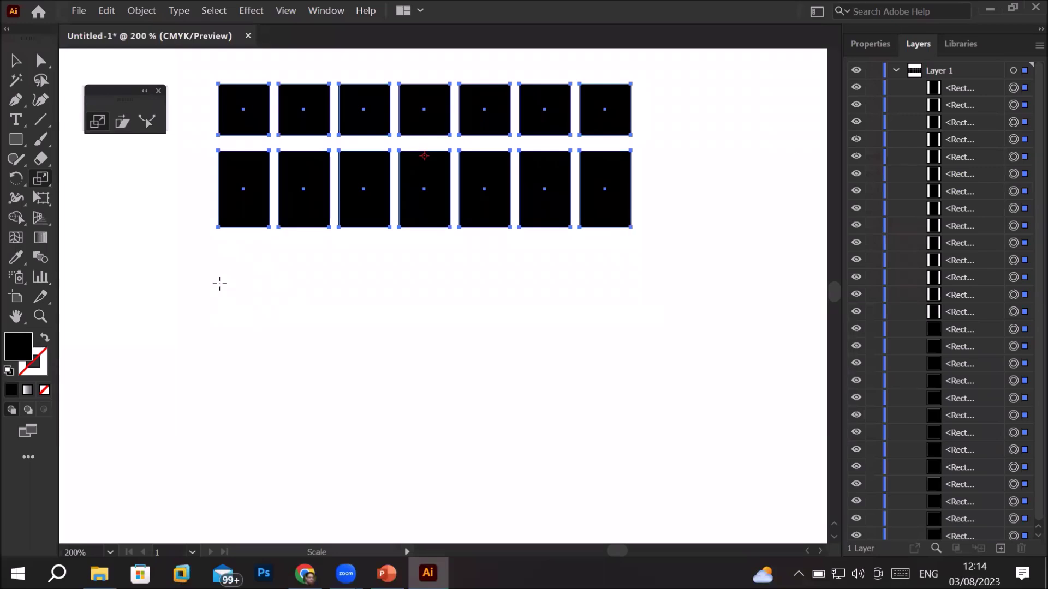
left_click(213, 343, "alt")
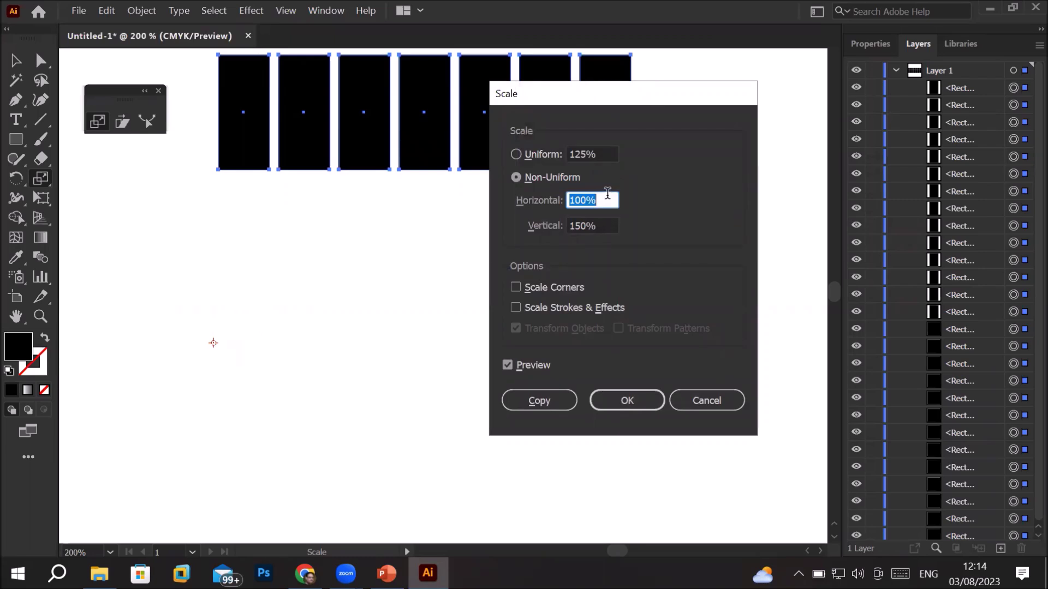
Step: Preview scaling the selected rows to 50% horizontal and 50% vertical
type("50")
key("Tab")
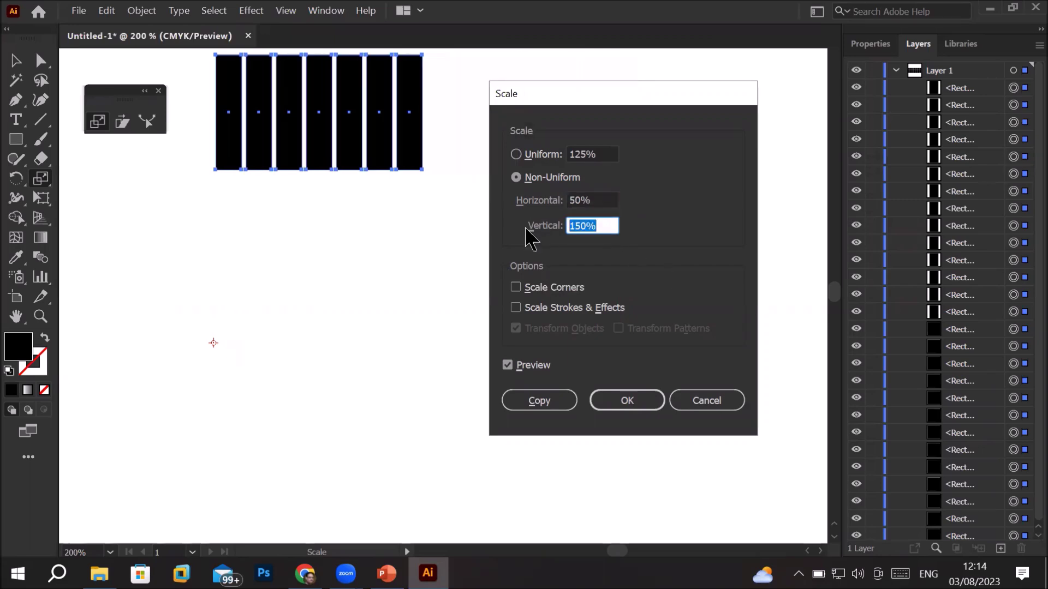
type("50")
left_click(610, 198)
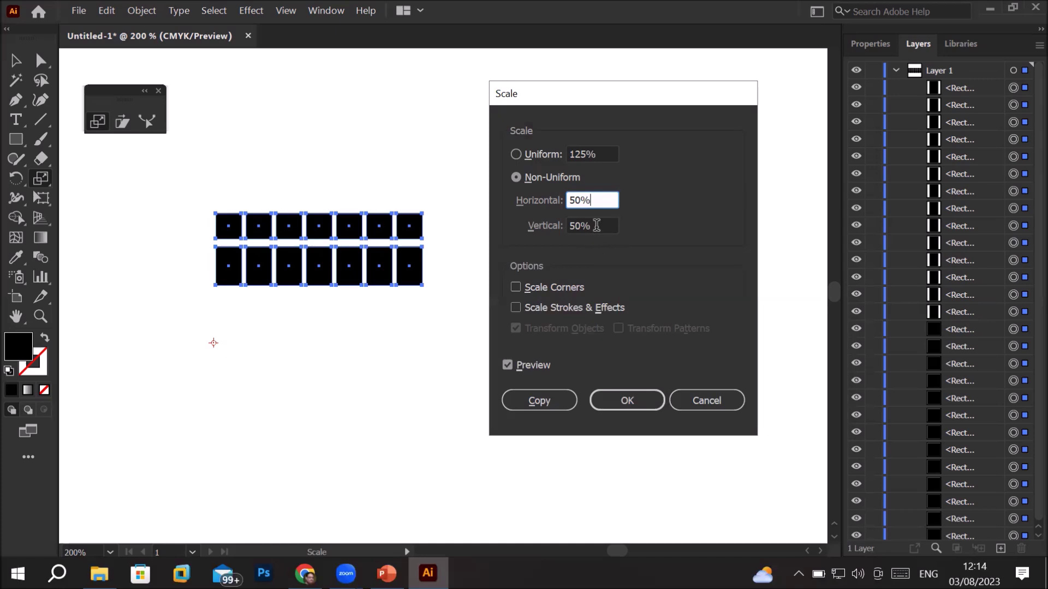
Step: Make copies of the rows scaled 100% horizontally and 200% vertically
left_click_drag(601, 200, 446, 198)
type("100")
left_click(603, 226)
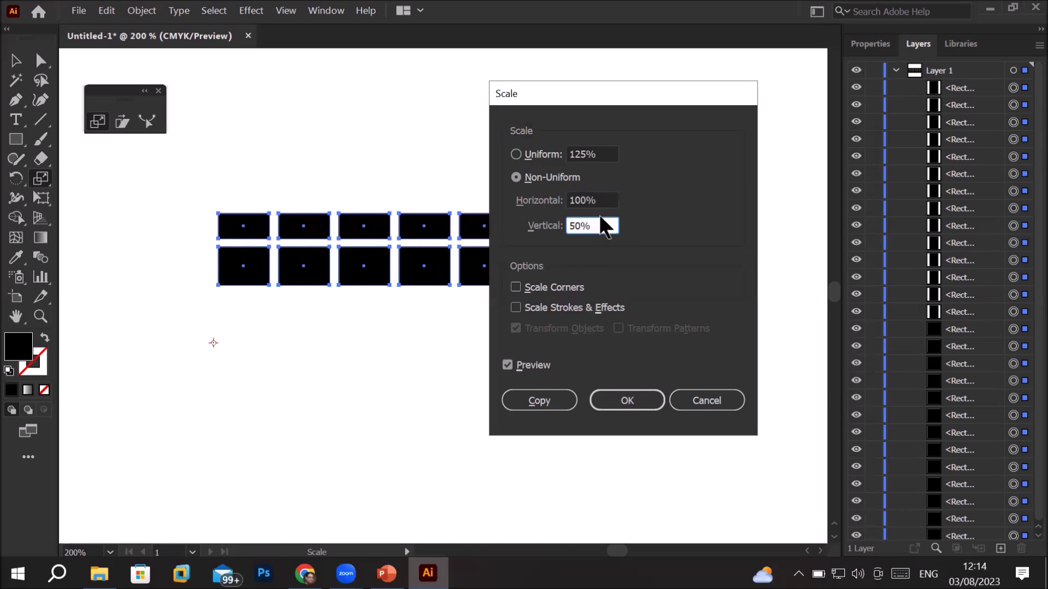
left_click_drag(600, 223, 486, 253)
type("200")
left_click(607, 202)
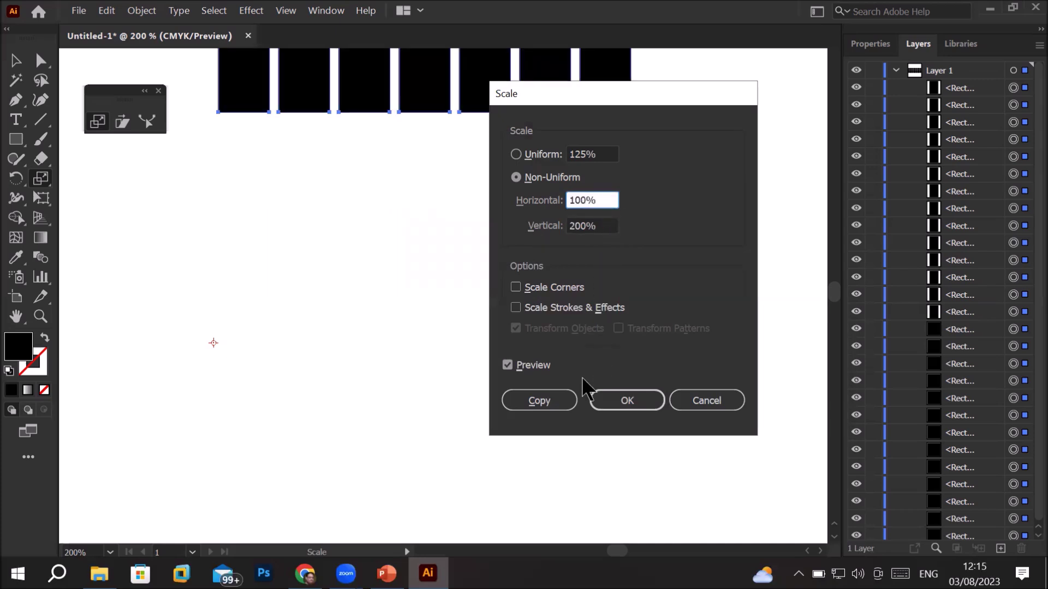
left_click(550, 403)
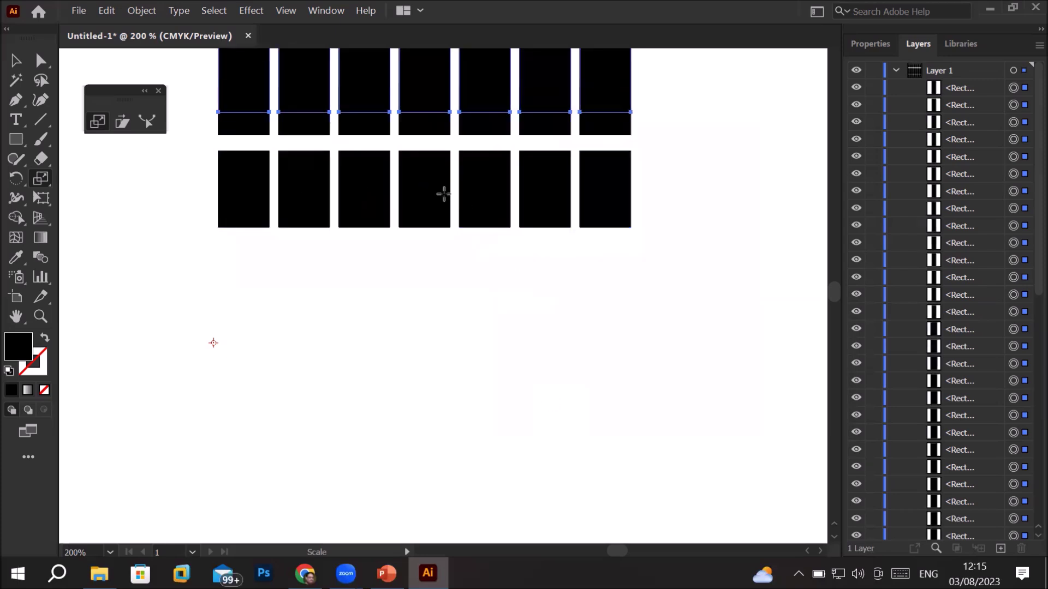
Step: Move the double-height copies down below the other rows
key("ctrl+minus")
key("ctrl+minus")
key("ctrl+minus")
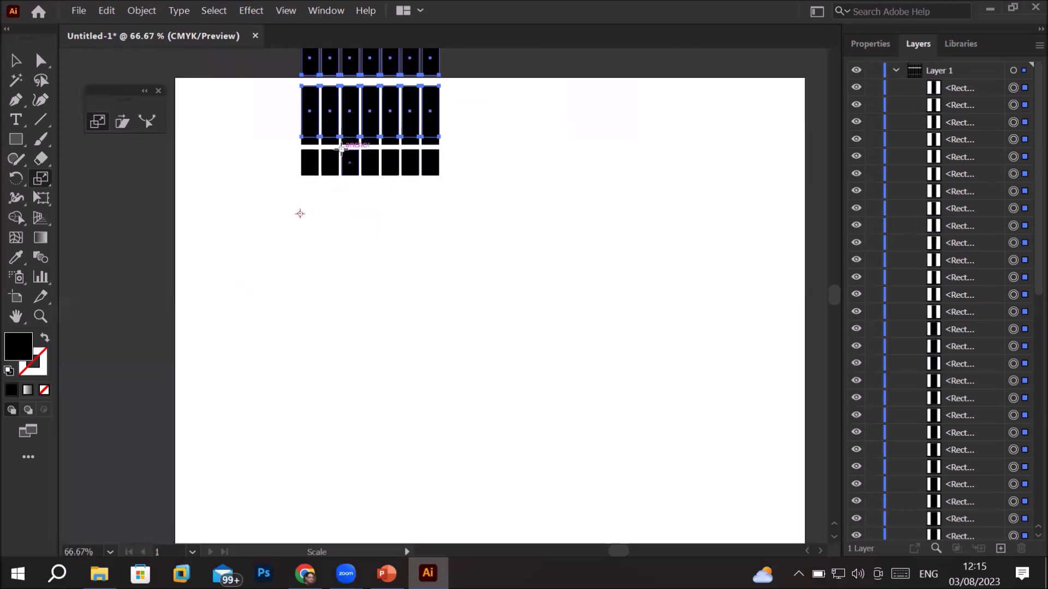
key("ctrl+minus")
key("ctrl+minus")
key("ctrl+minus")
key("ctrl+plus")
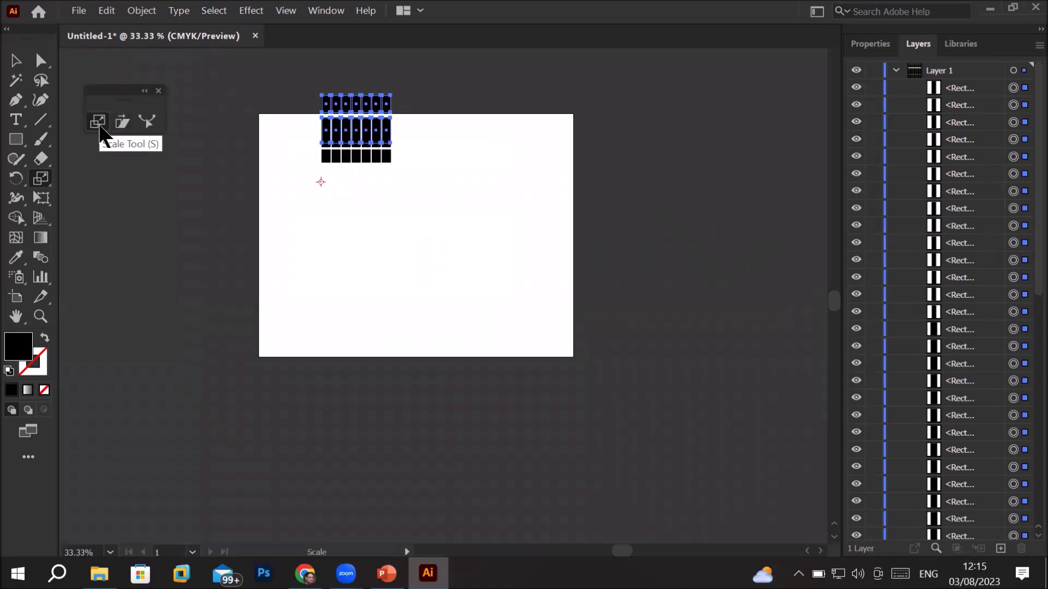
left_click(16, 60)
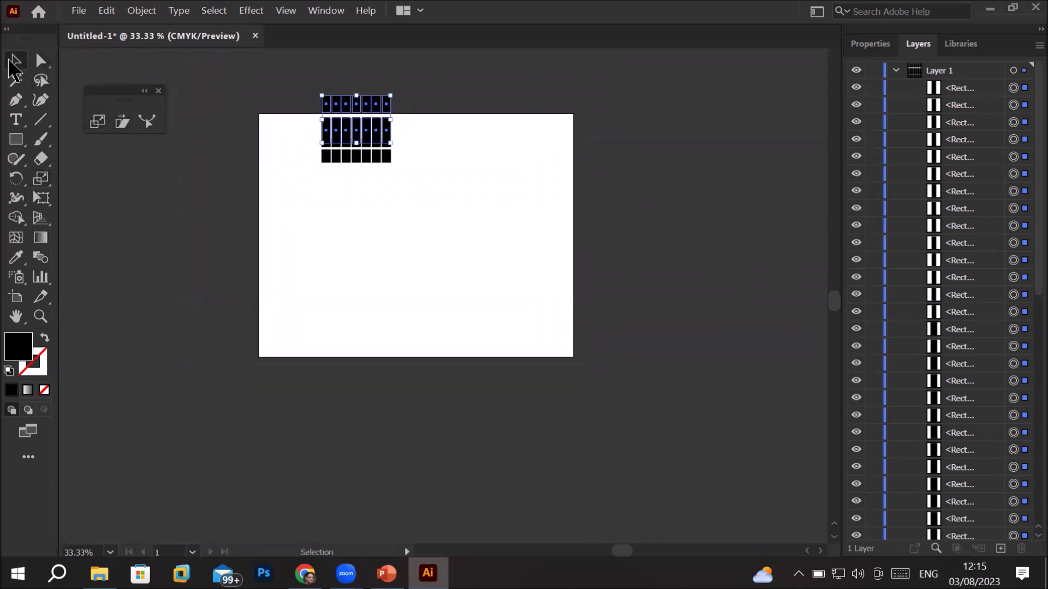
mouse_move(332, 111)
left_mouse_down()
mouse_move(332, 206)
mouse_move(331, 187)
left_mouse_up()
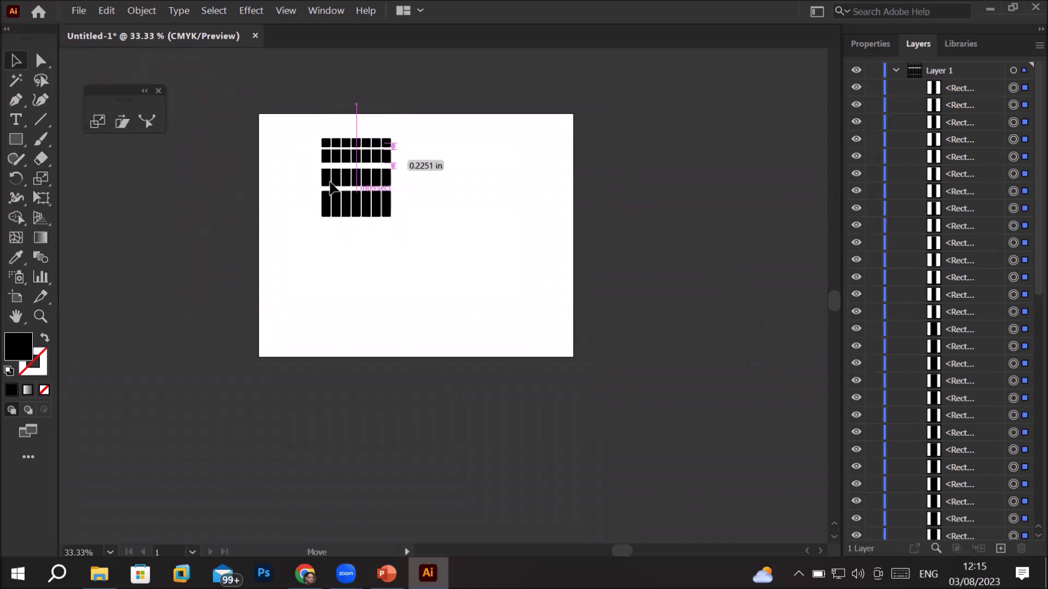
Step: Select every rectangle on the artboard and delete them all
scroll(424, 162, "up", 1)
scroll(307, 136, "up", 1)
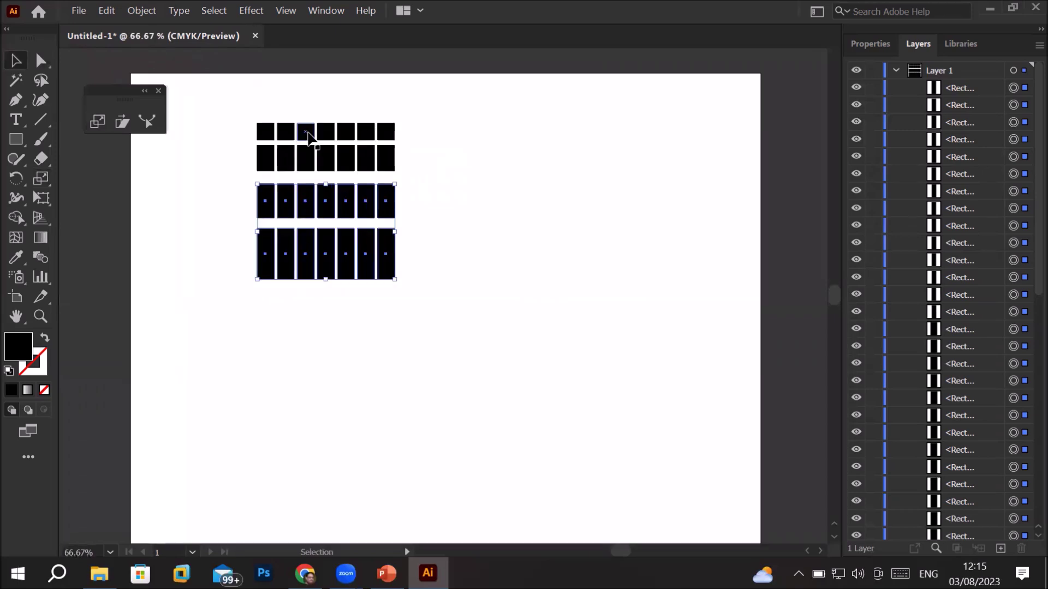
scroll(307, 135, "up", 1)
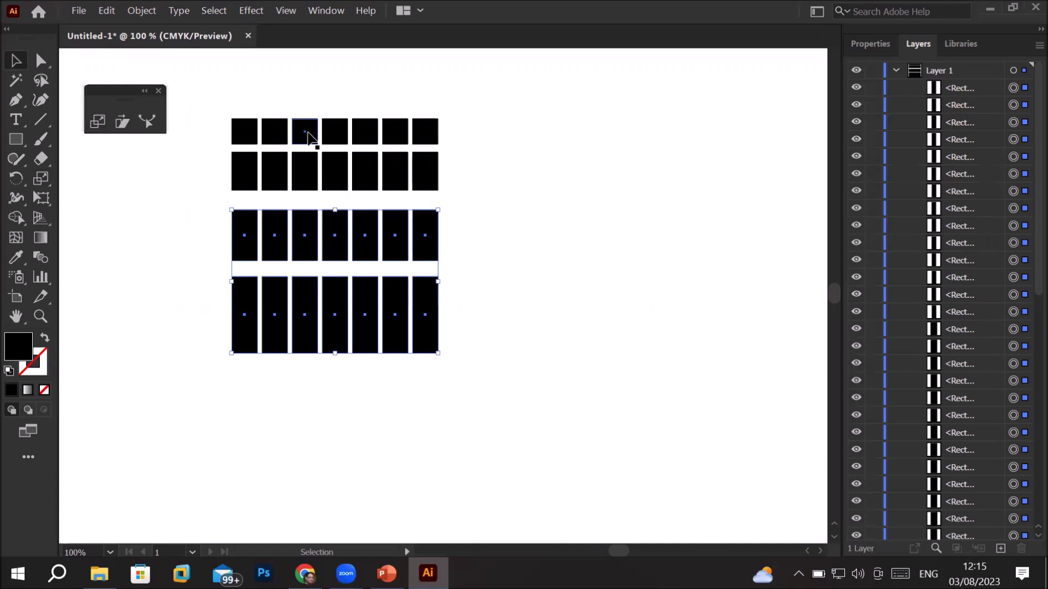
left_click_drag(191, 95, 501, 425)
key("Delete")
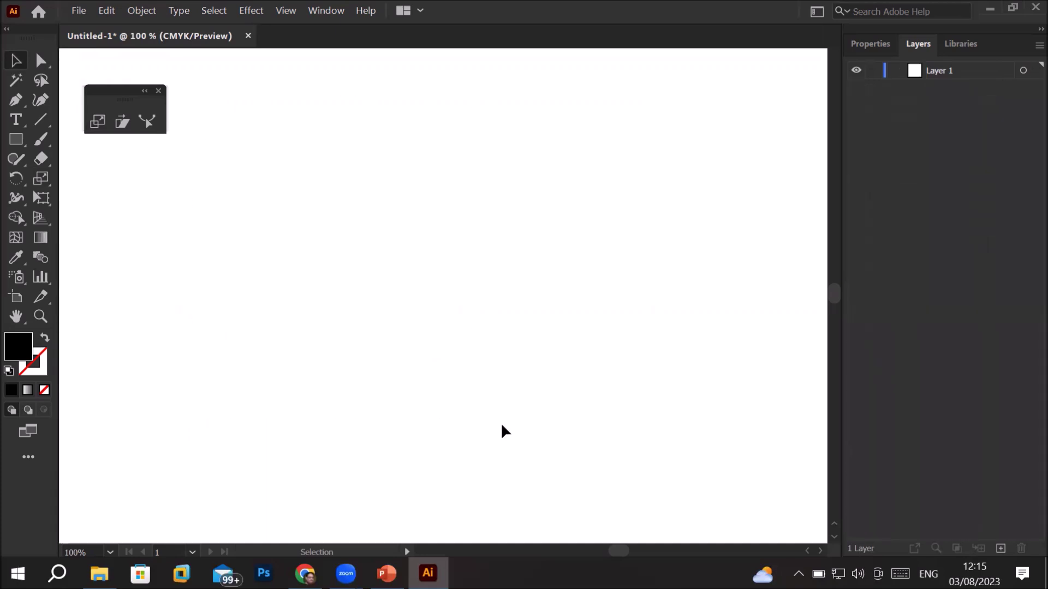
Step: Draw a circle with the Ellipse tool and give it a dark outline and no fill
left_click(15, 144)
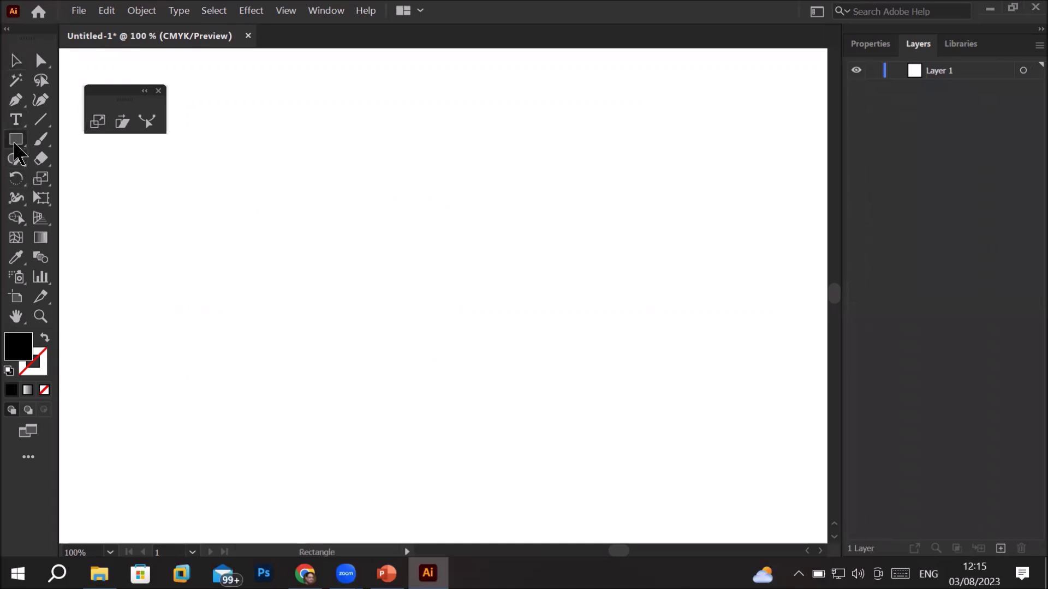
left_click(93, 180)
left_click_drag(272, 190, 440, 377)
left_click(42, 339)
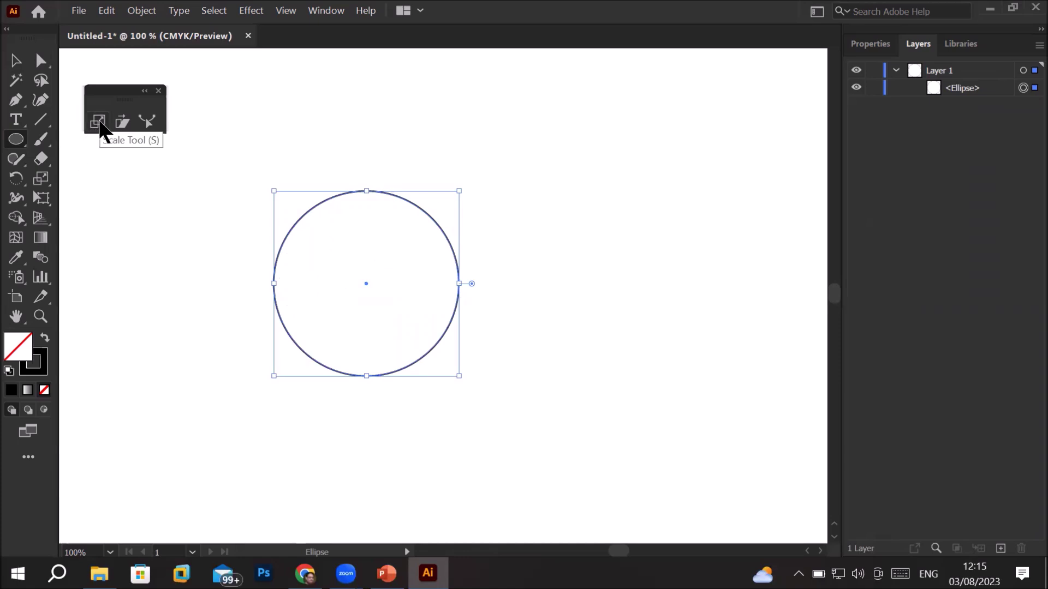
left_click(99, 122)
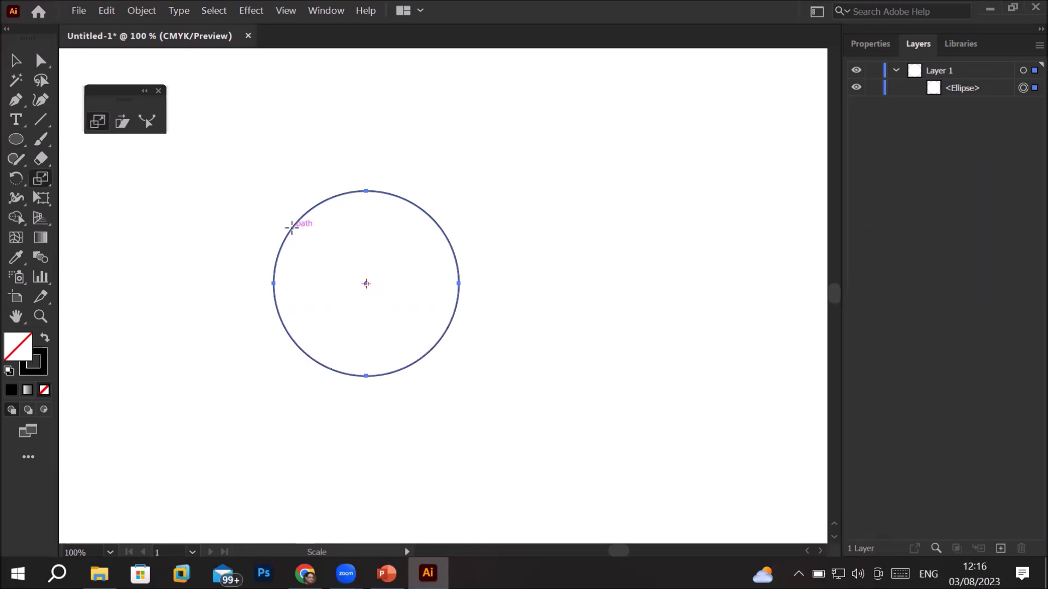
Step: Make a 90% by 90% scaled copy of the circle, anchored on its upper-left edge
left_click(292, 229, "alt")
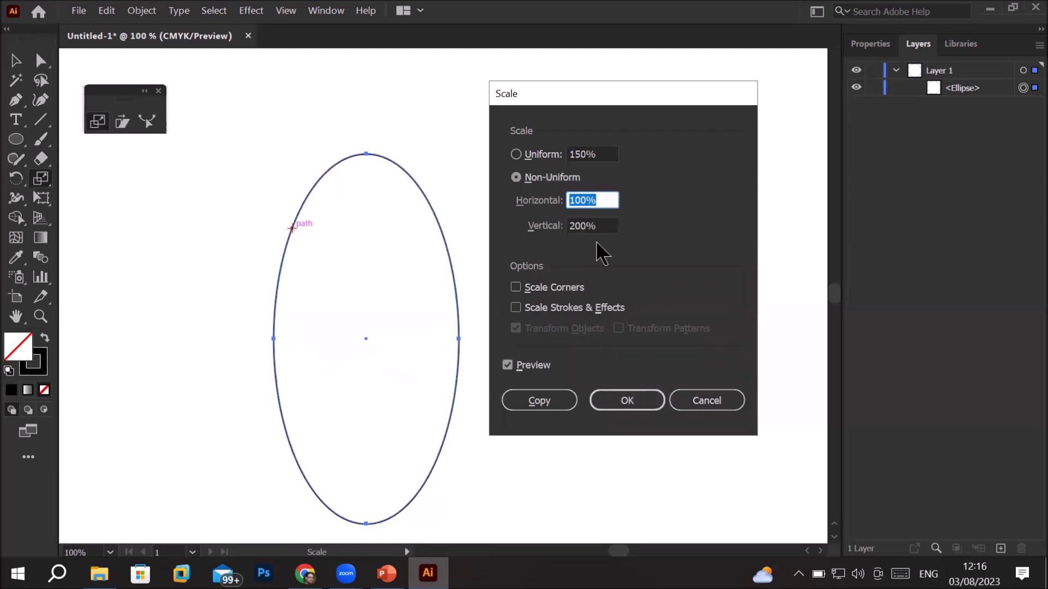
left_click(603, 223)
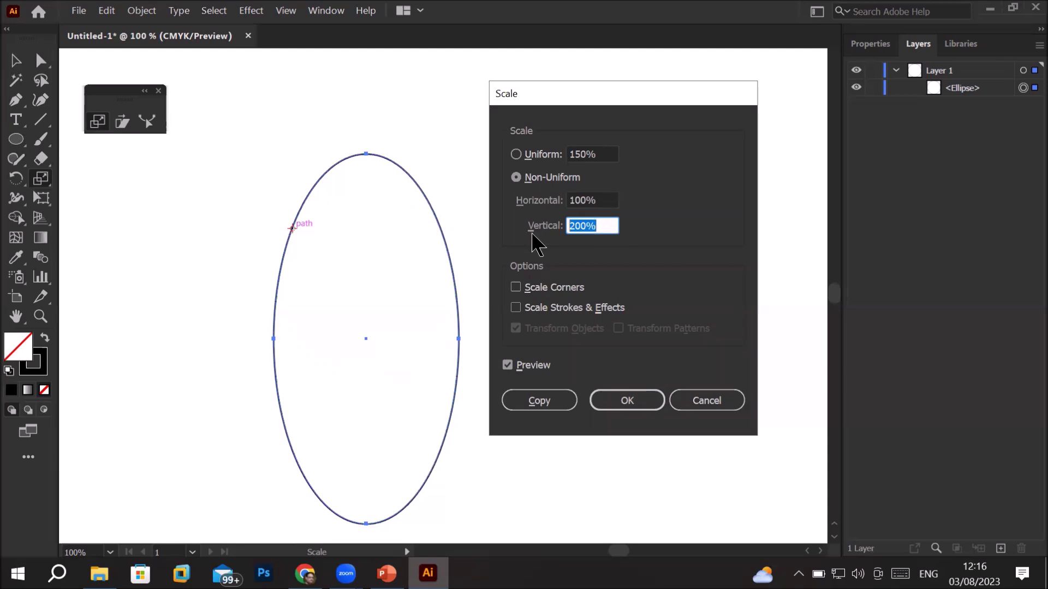
type("100")
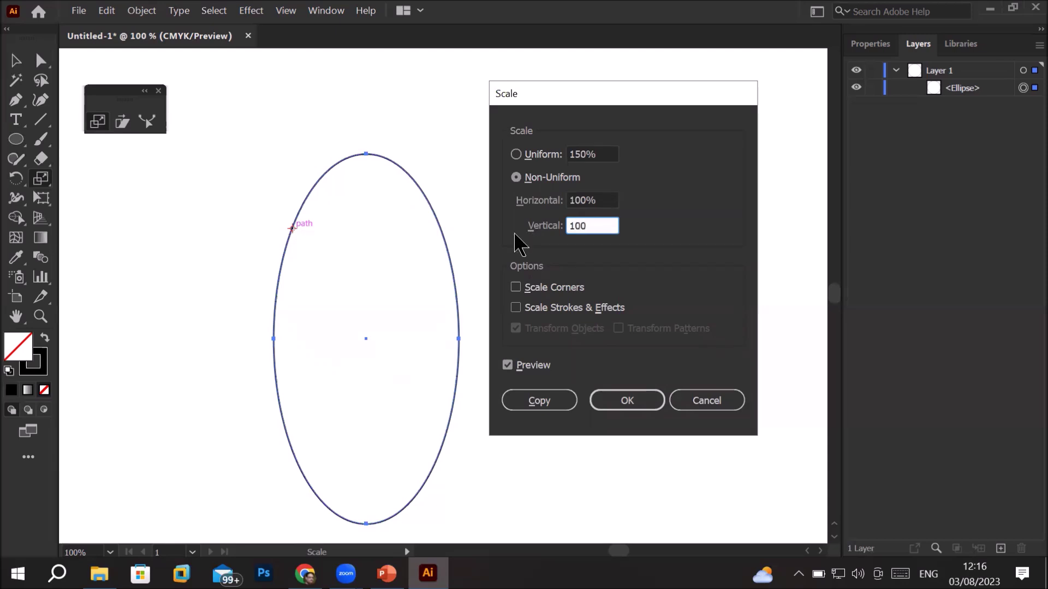
left_click(601, 200)
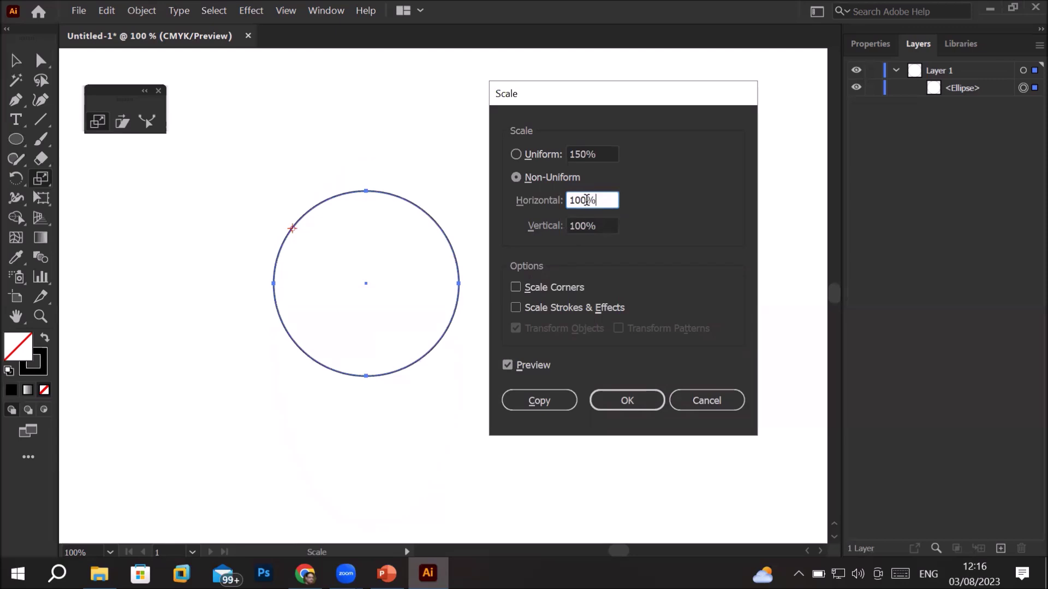
double_click(586, 199)
type("90")
key("Tab")
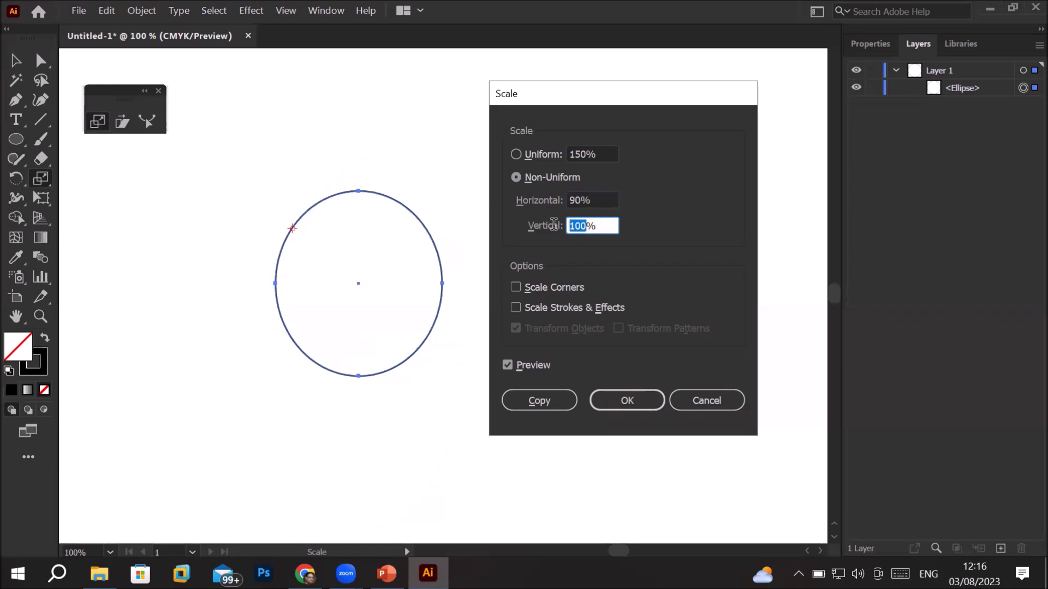
type("90")
left_click(548, 407)
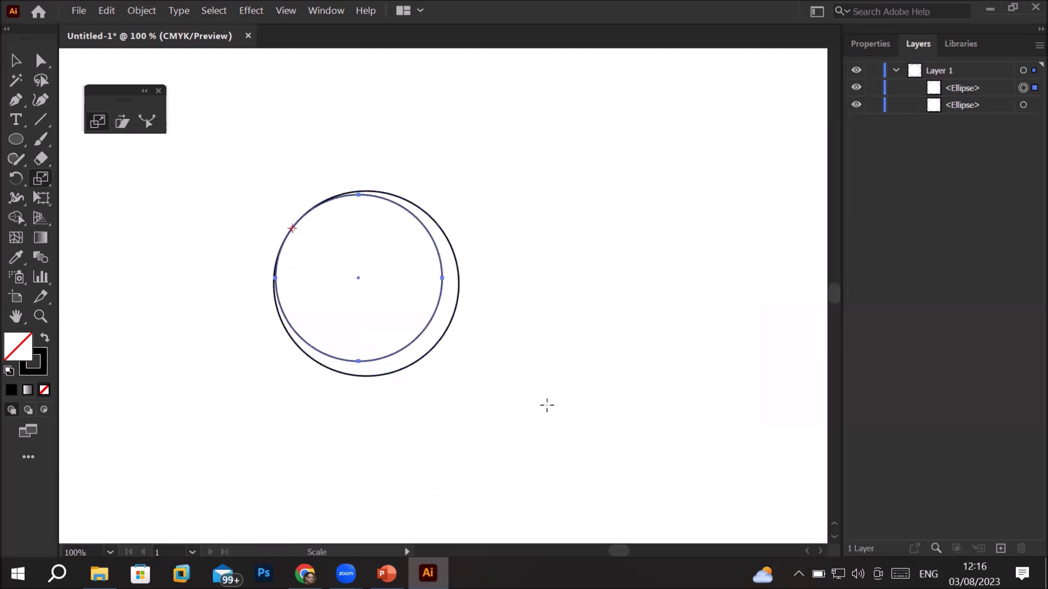
Step: Repeat the 90% scaled copy three more times with Ctrl+D
key("ctrl+d")
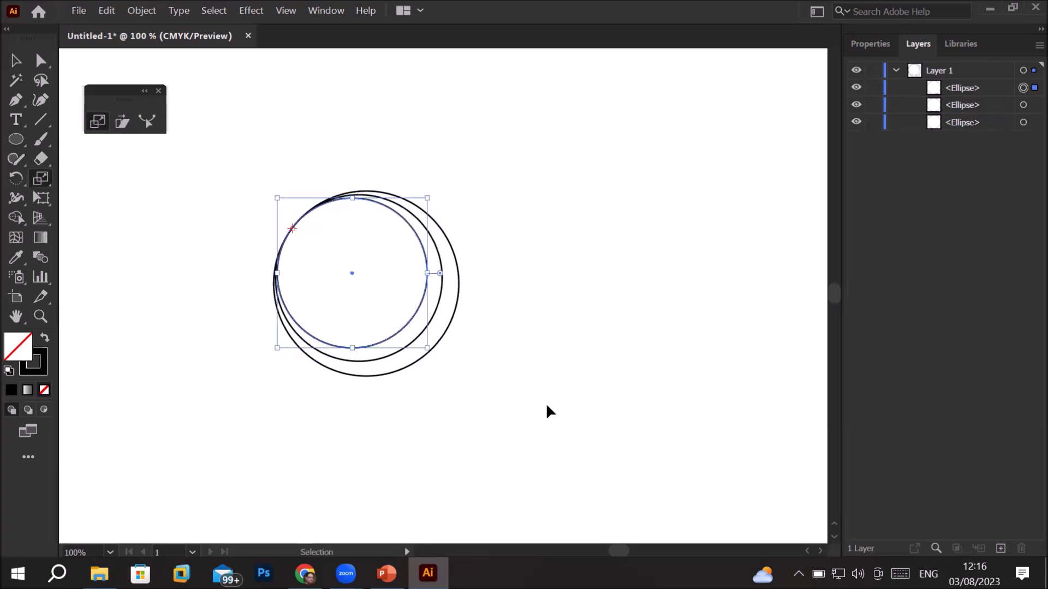
key("ctrl+d")
key("ctrl+d")
key("ctrl+d")
key("ctrl+d")
key("ctrl+d")
key("ctrl+d")
key("ctrl+d")
key("ctrl+d")
key("ctrl+d")
key("ctrl+d")
key("ctrl+d")
key("ctrl+d")
key("ctrl+d")
key("ctrl+d")
key("ctrl+d")
key("ctrl+d")
key("ctrl+d")
key("ctrl+d")
key("ctrl+d")
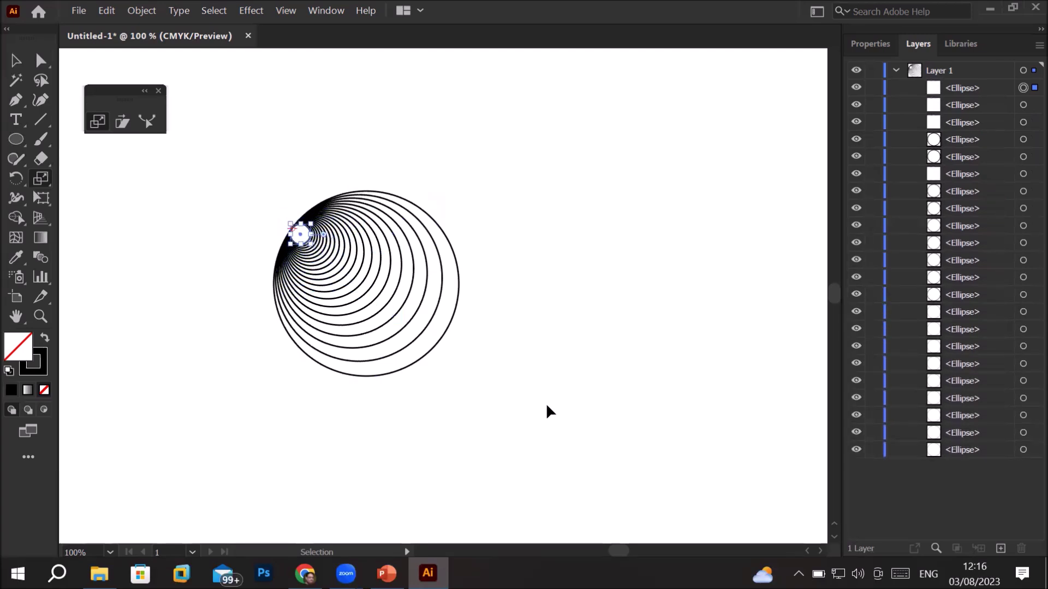
key("ctrl+d")
key("ctrl+d")
key("ctrl+d")
key("ctrl+d")
key("ctrl+d")
key("ctrl+d")
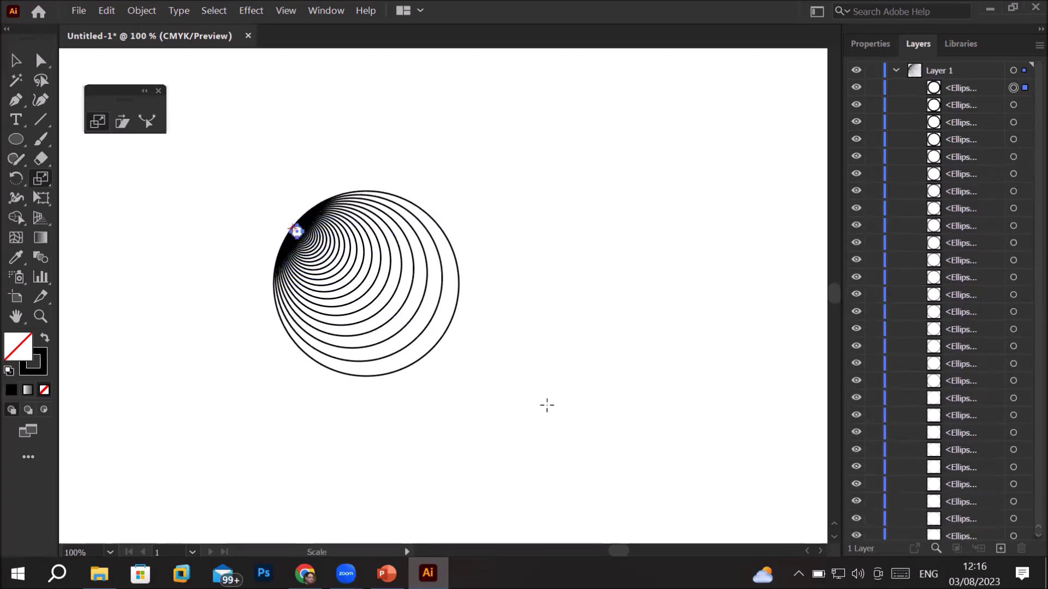
left_click(16, 60)
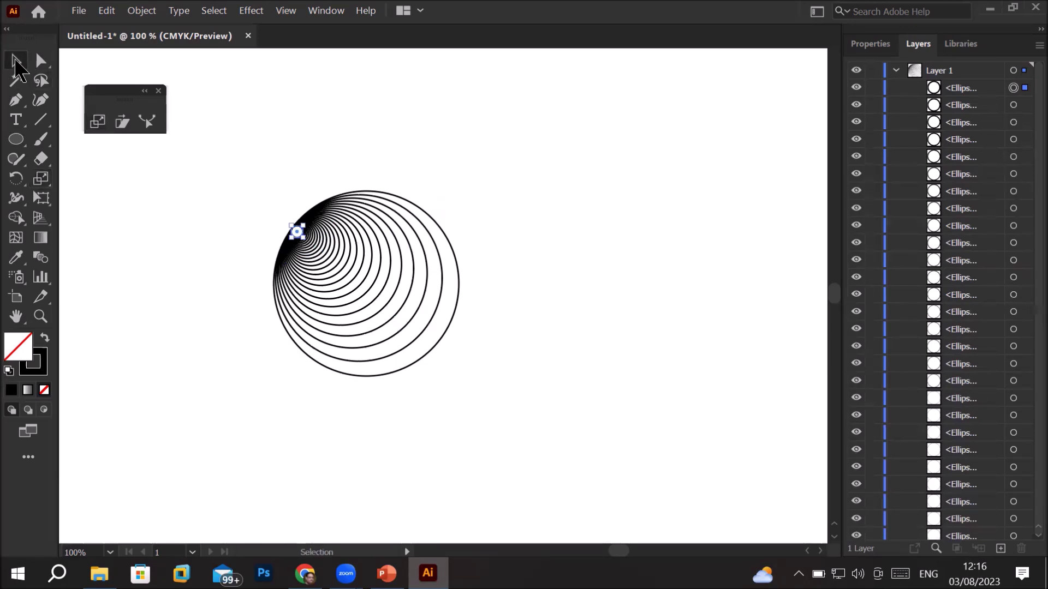
Step: Select all the nested ellipses and merge crescent regions with the Shape Builder
left_click(355, 156)
left_click_drag(221, 164, 563, 449)
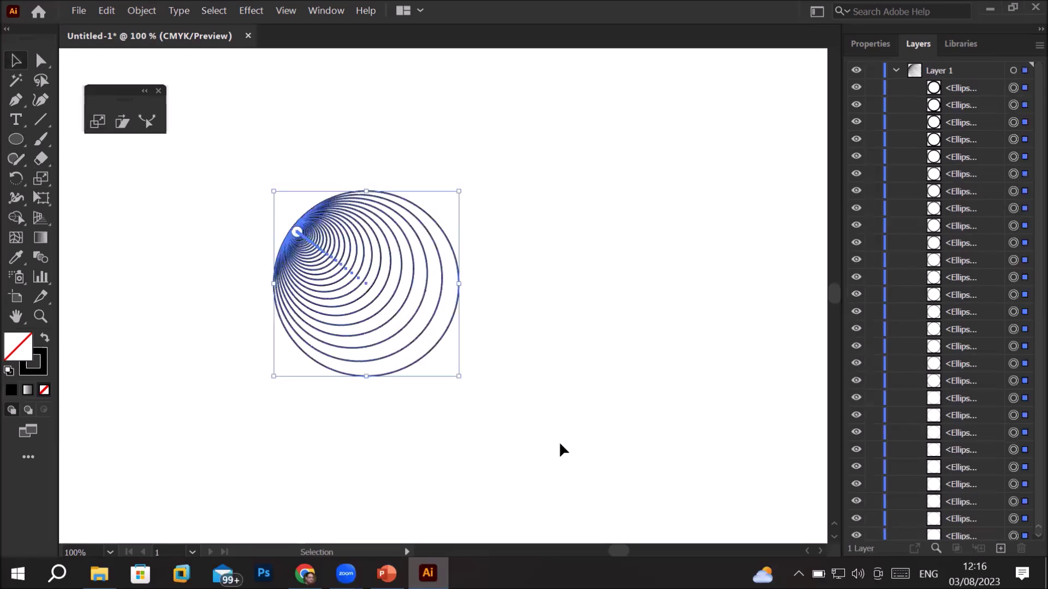
left_click(17, 216)
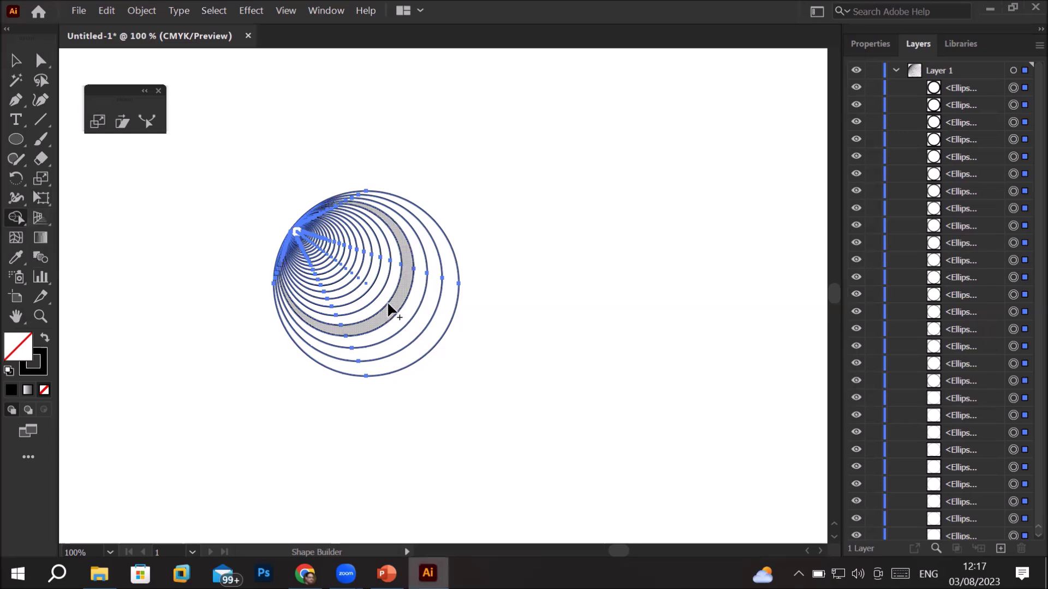
left_click_drag(375, 296, 391, 325)
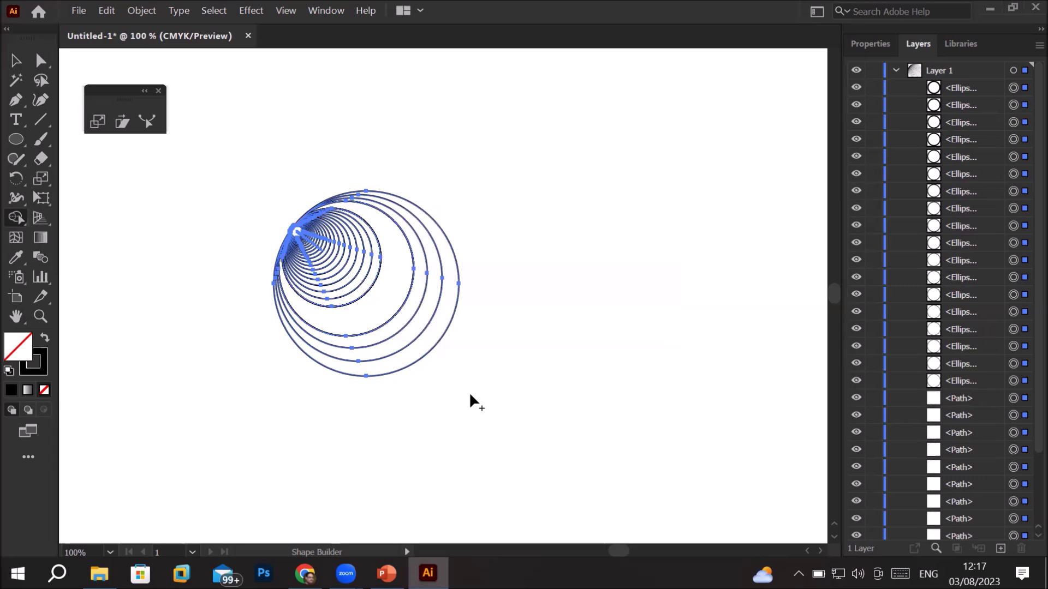
left_click_drag(423, 326, 428, 333)
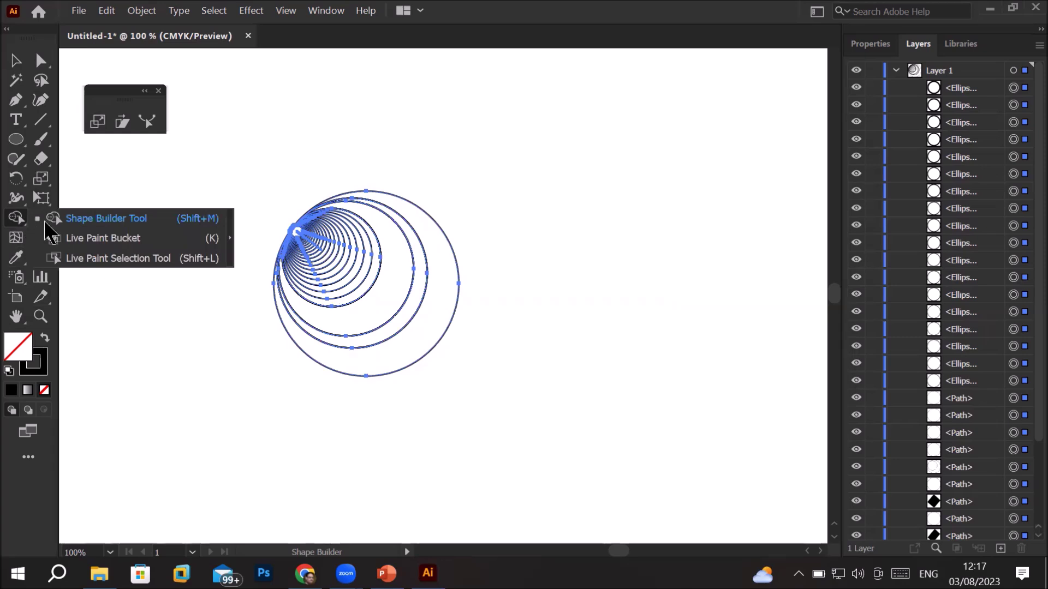
left_click_drag(16, 218, 71, 236)
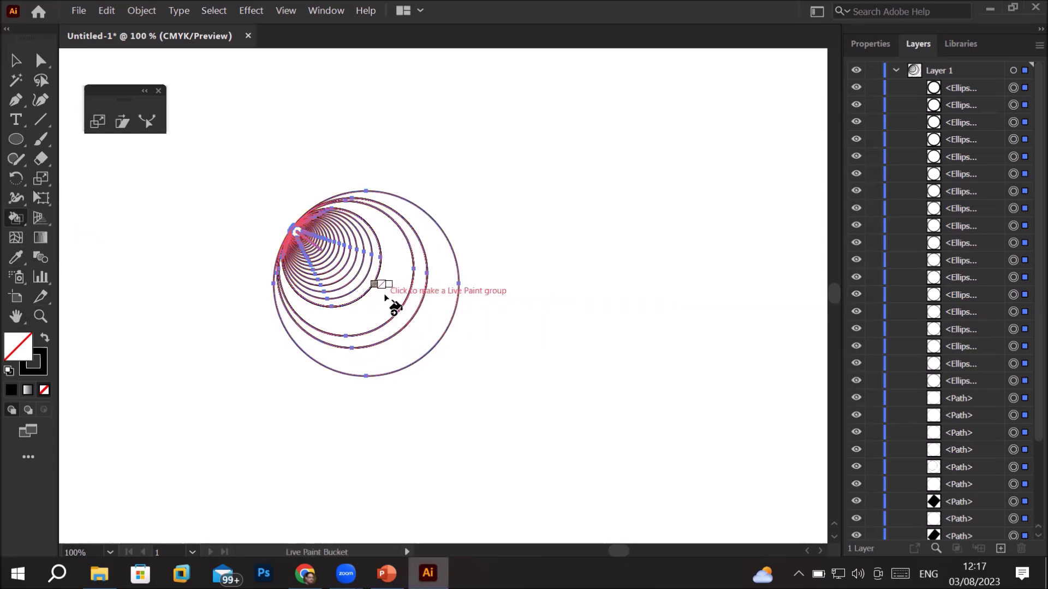
Step: Live Paint the inner crescent yellow, the outer ring cyan and the middle crescent magenta
key("Right")
key("Right")
key("Right")
key("Right")
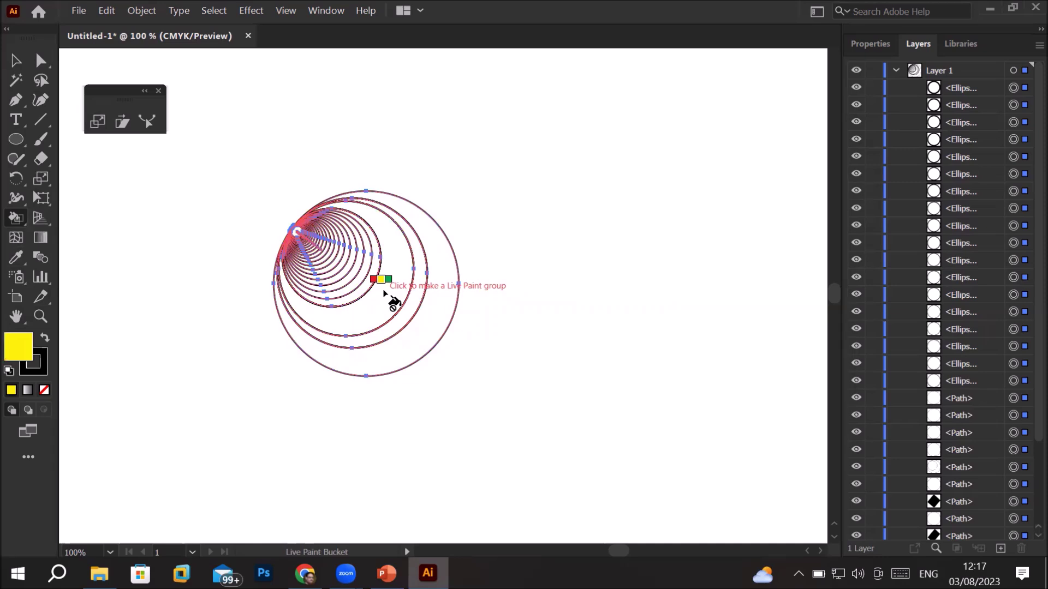
left_click(385, 294)
key("Right")
key("Right")
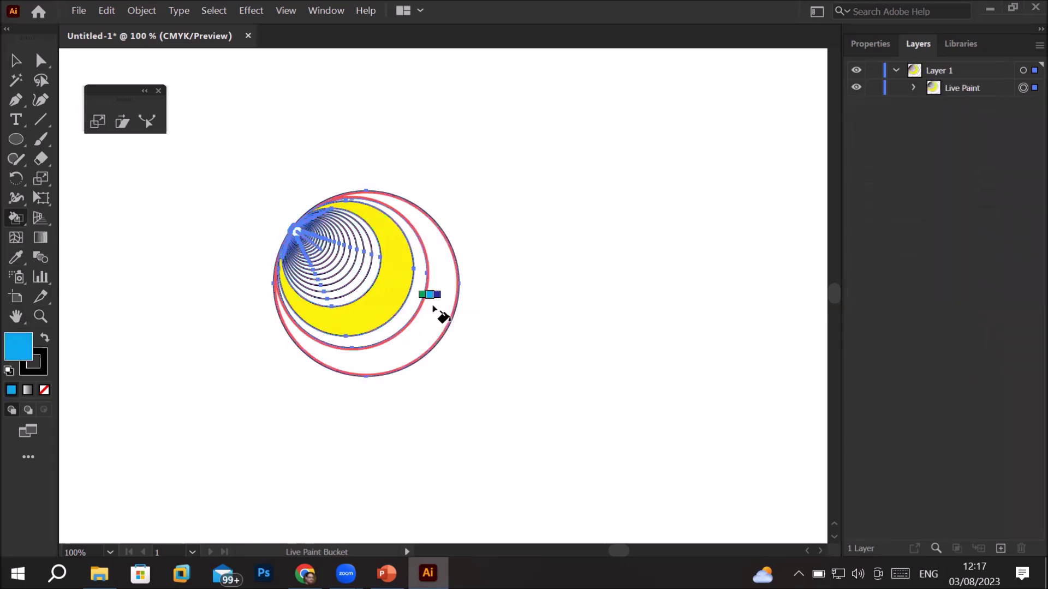
left_click(434, 307)
key("Right")
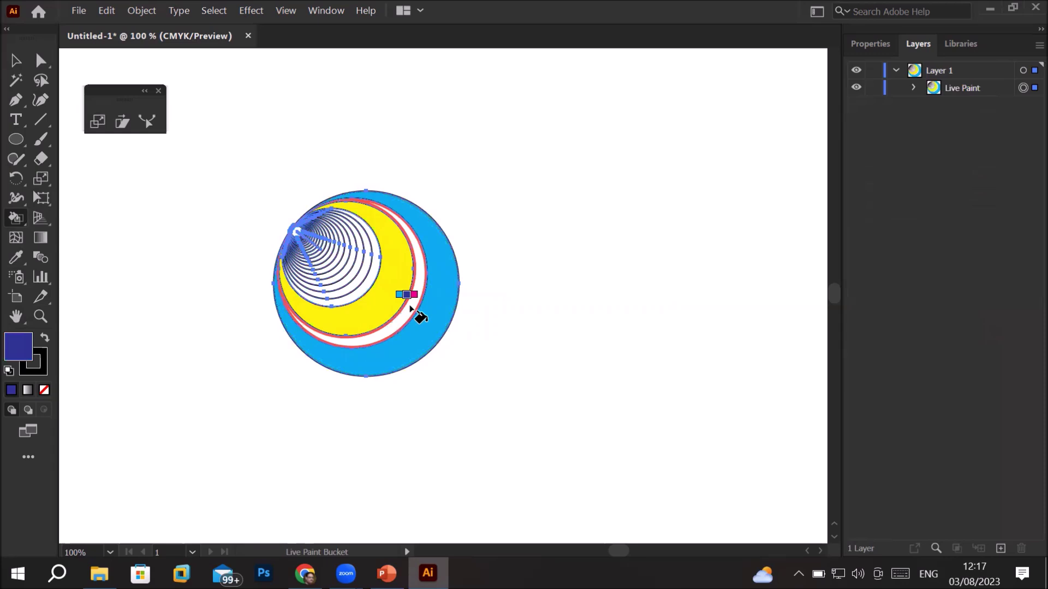
key("Right")
left_click(414, 310)
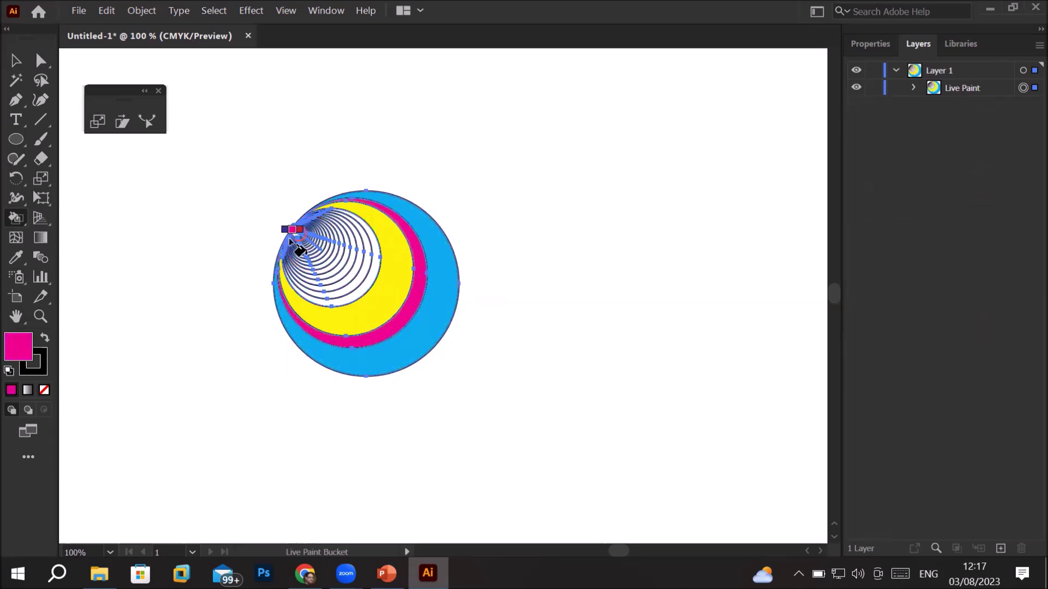
scroll(299, 249, "up", 1)
scroll(299, 235, "up", 5)
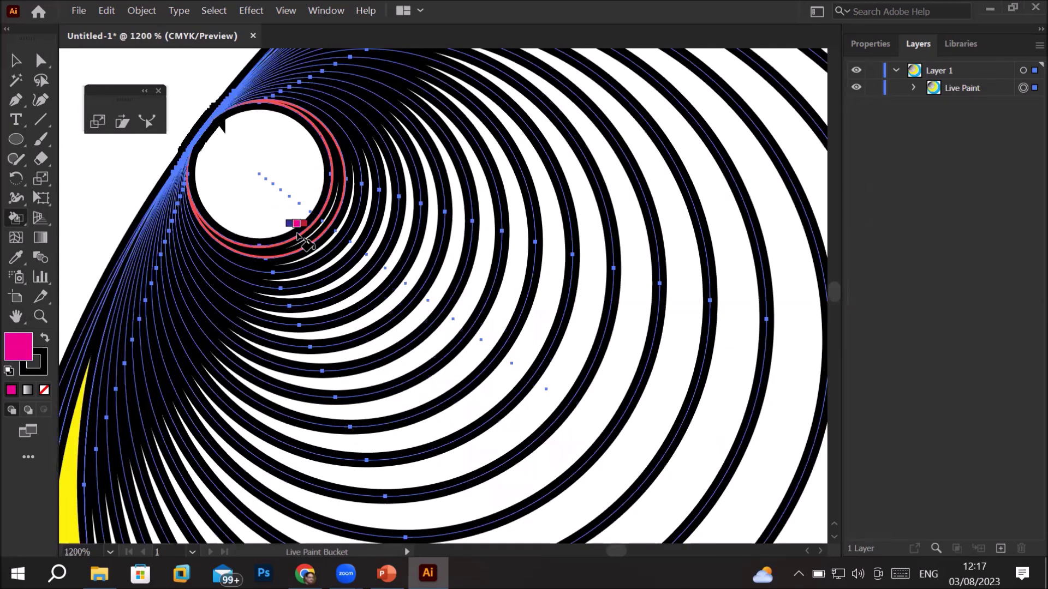
scroll(299, 236, "down", 3)
scroll(299, 235, "down", 3)
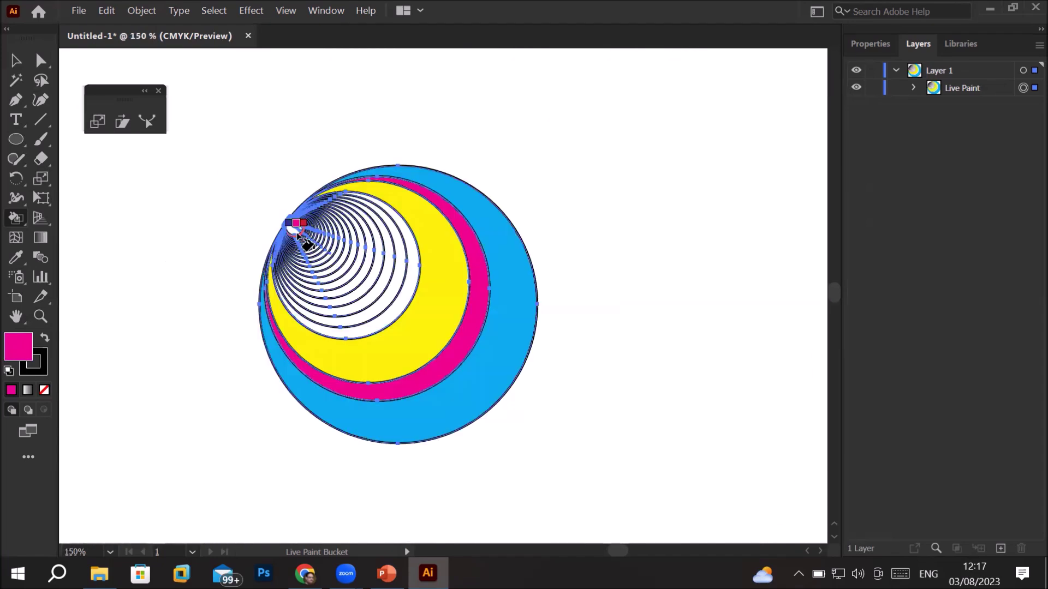
Step: Select the painted circle artwork and try several sizes by dragging its corner handle
key("v")
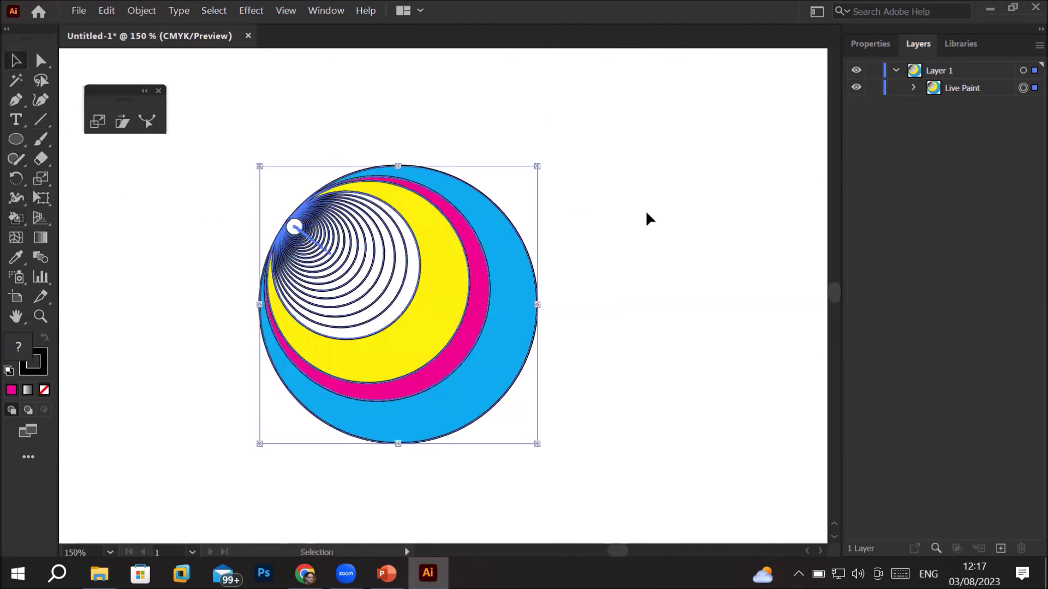
left_click(682, 224)
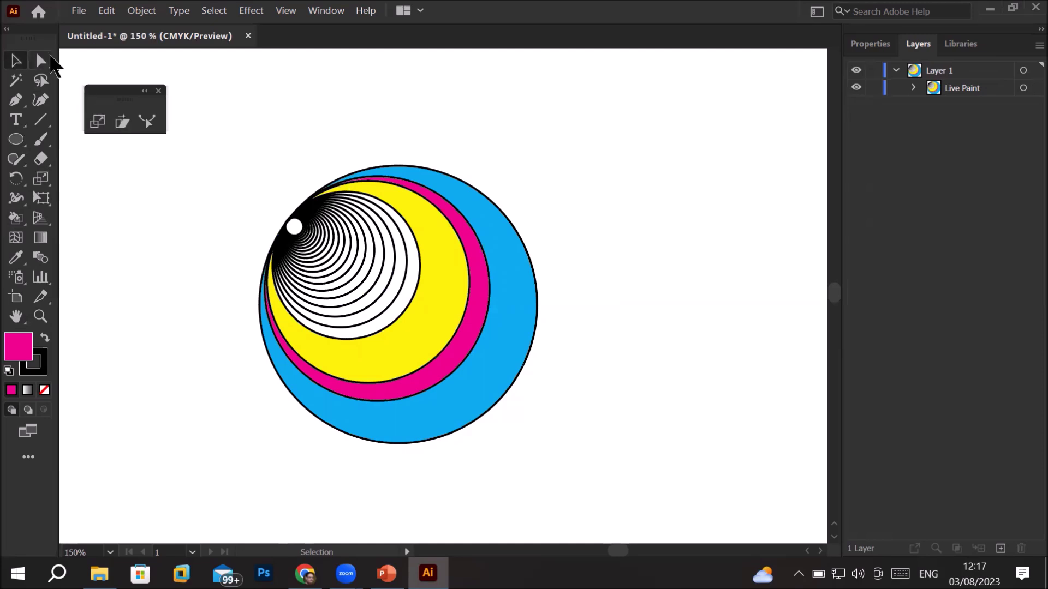
left_click_drag(207, 120, 601, 496)
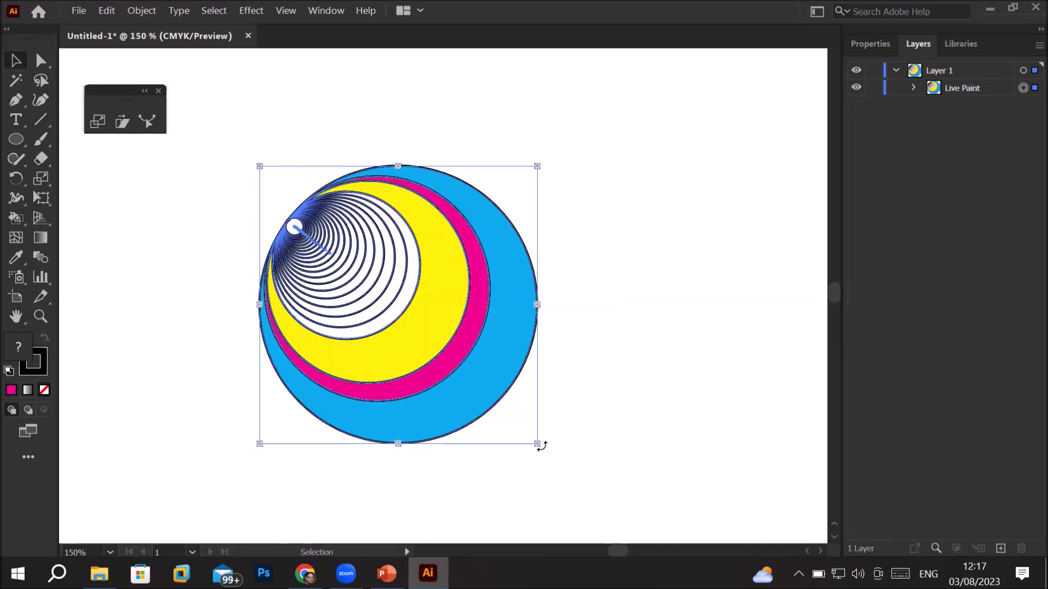
left_click_drag(538, 445, 342, 260)
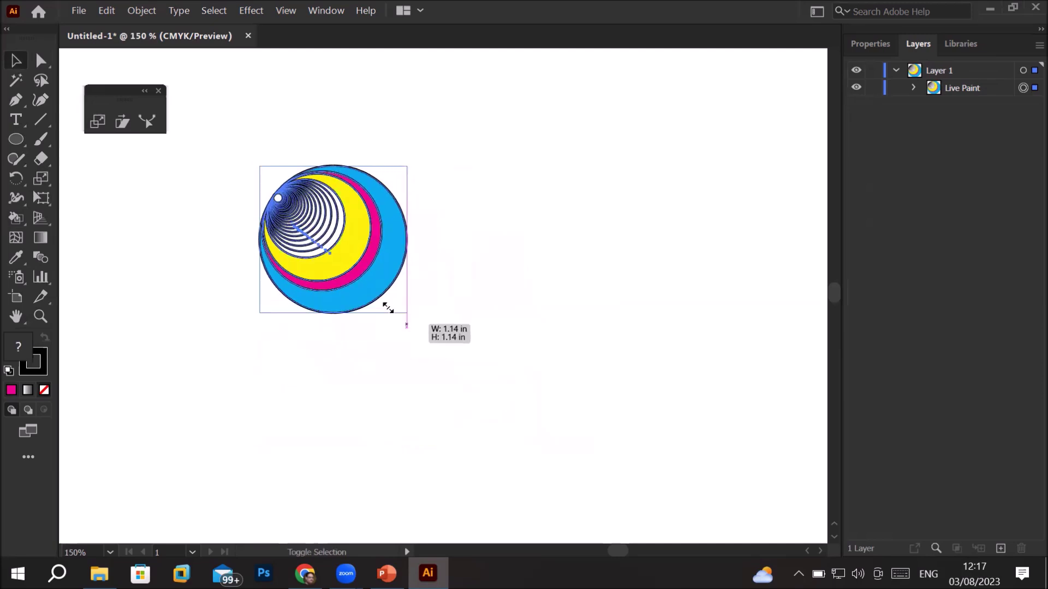
left_click_drag(342, 260, 718, 467)
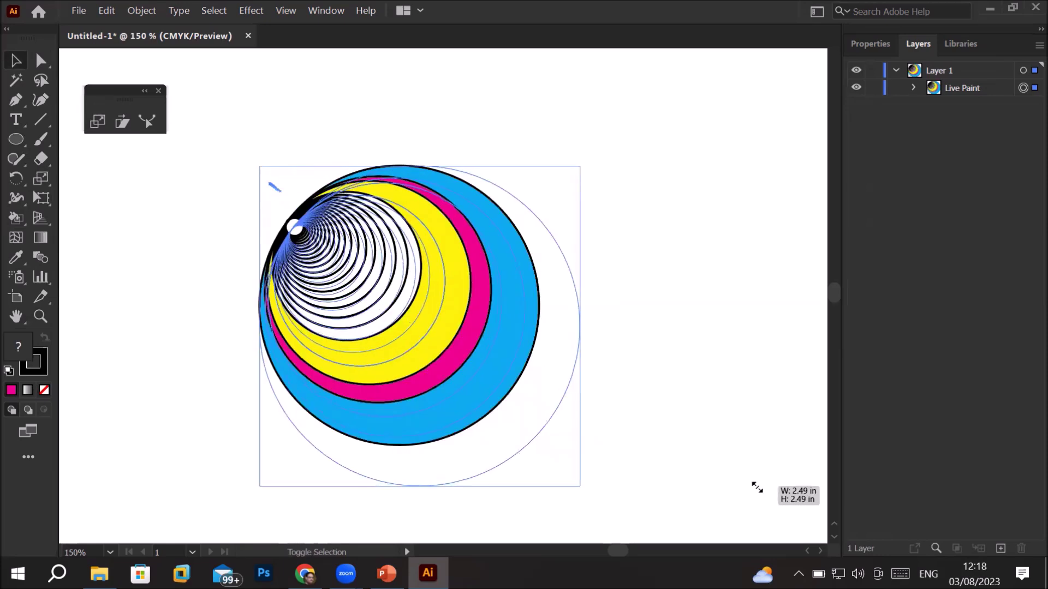
mouse_move(719, 468)
left_mouse_down()
mouse_move(322, 255)
mouse_move(686, 471)
mouse_move(794, 459)
mouse_move(740, 433)
left_mouse_up()
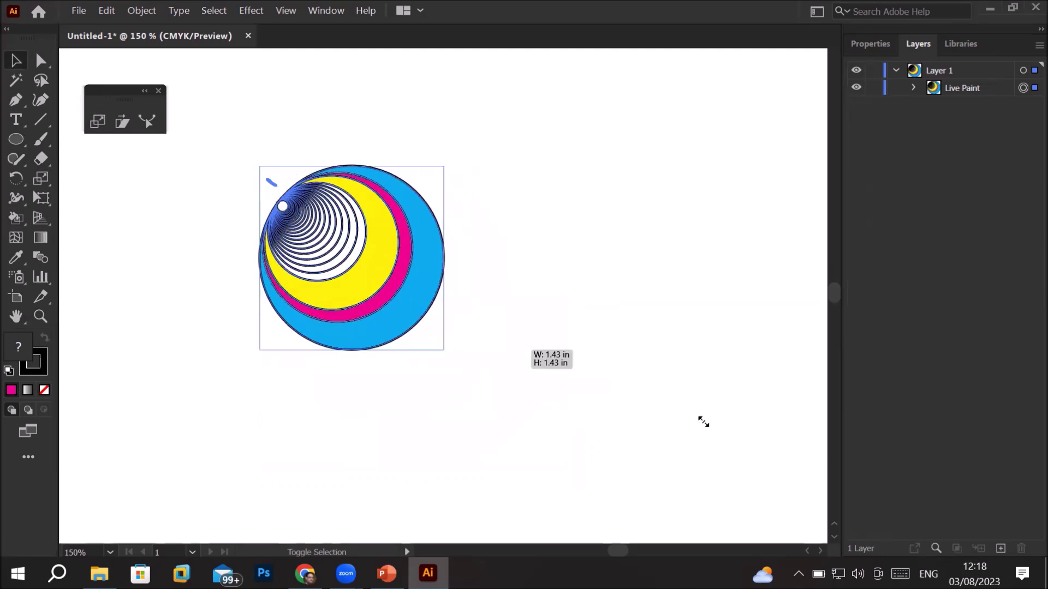
left_click_drag(739, 433, 753, 439)
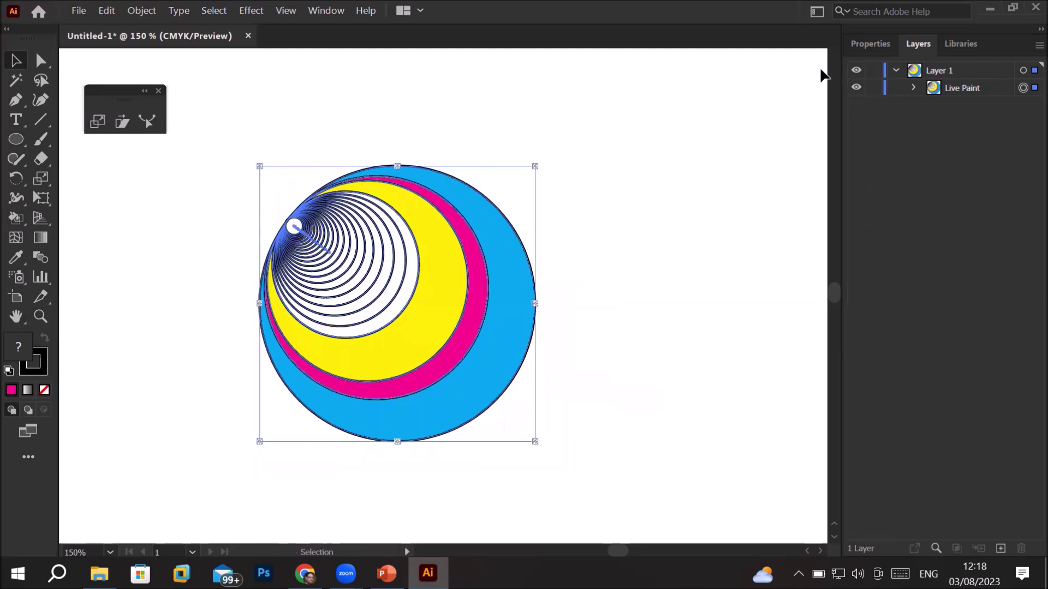
Step: Shrink the artwork to about 0.57 inches and move it to the artboard's top-left corner
left_click(871, 45)
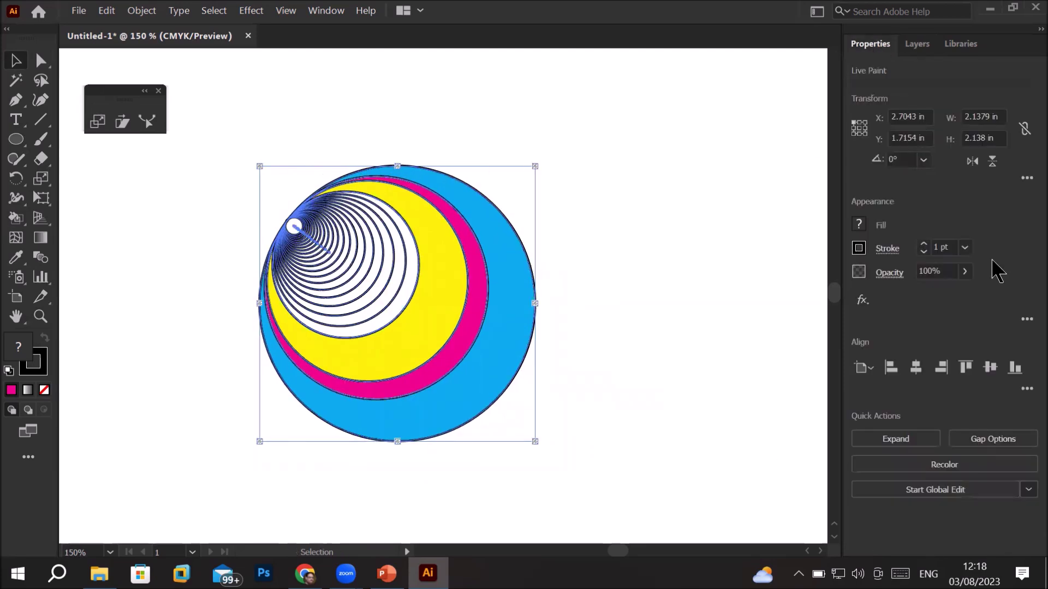
left_click(954, 241)
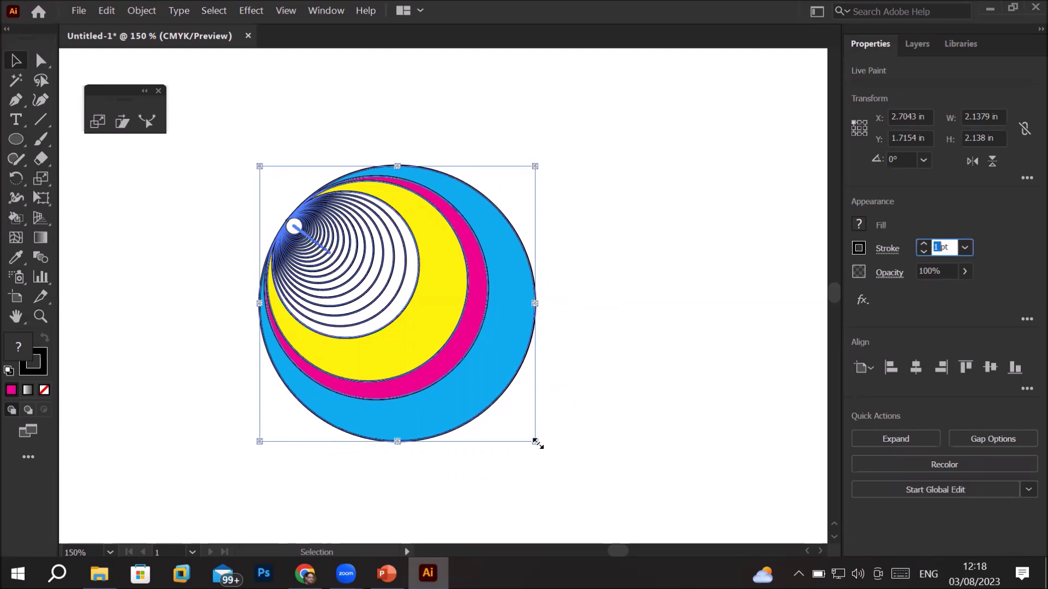
left_click_drag(535, 442, 334, 232)
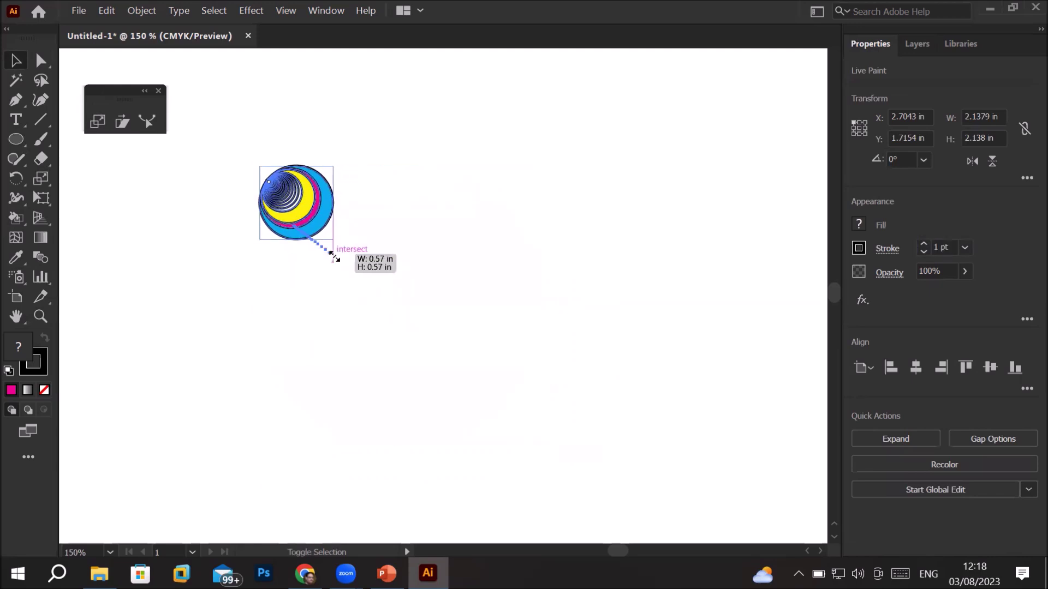
left_click_drag(297, 204, 216, 103)
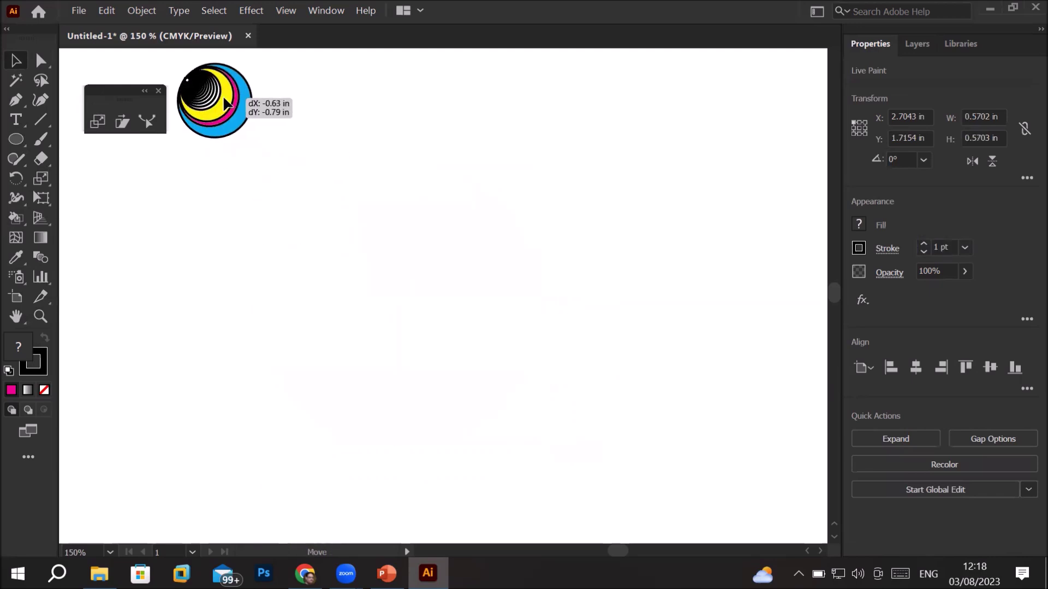
left_click(16, 139)
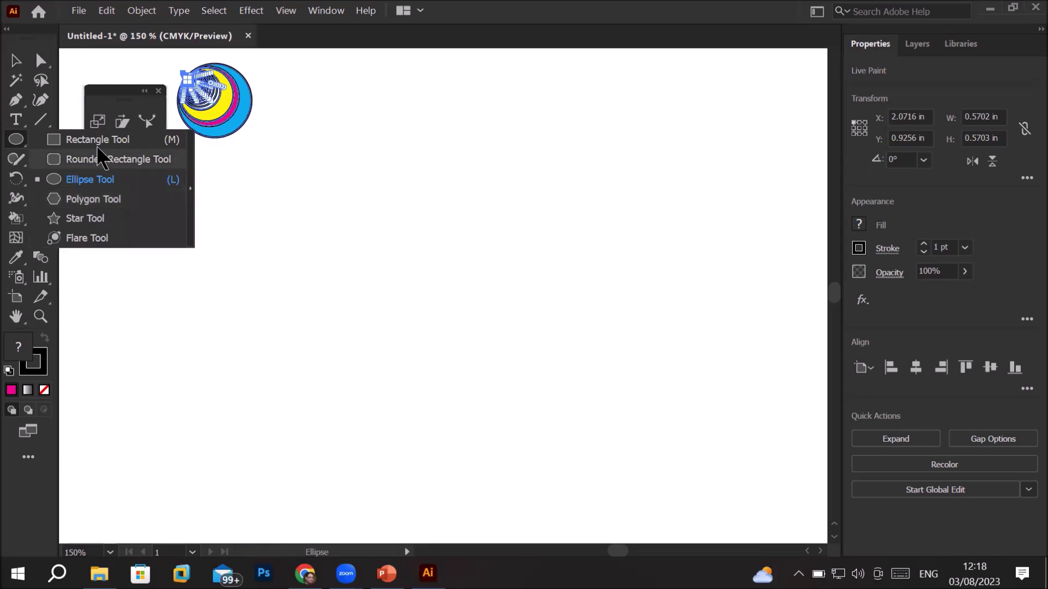
Step: Draw a square about 2.17 inches wide with a black outline and no fill
left_click(82, 139)
left_click_drag(235, 217, 272, 275)
mouse_move(488, 374)
left_mouse_down()
mouse_move(645, 440)
mouse_move(654, 463)
mouse_move(655, 416)
mouse_move(608, 358)
mouse_move(516, 360)
left_mouse_up()
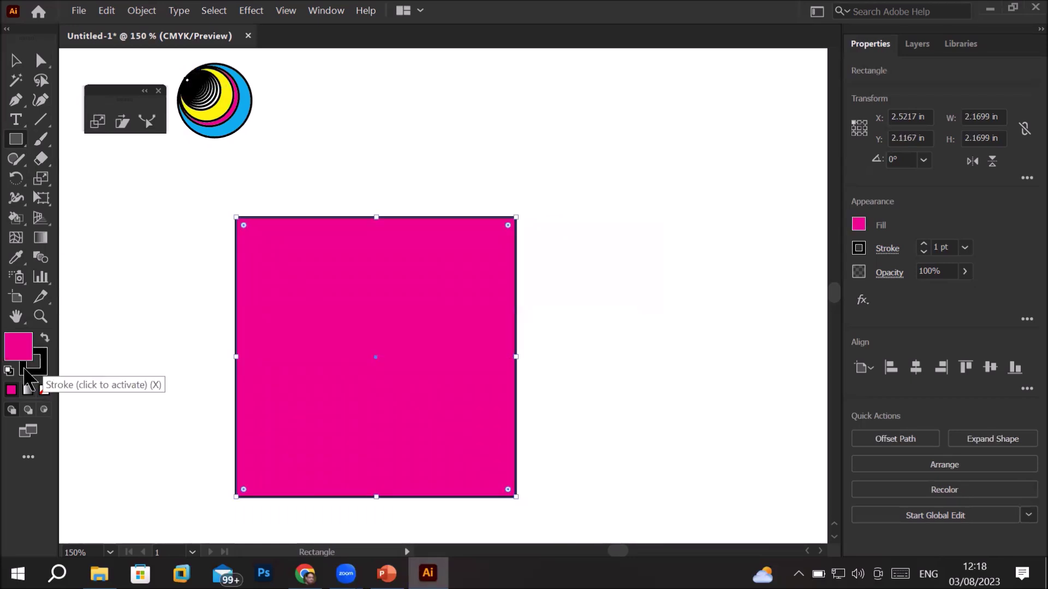
left_click(9, 370)
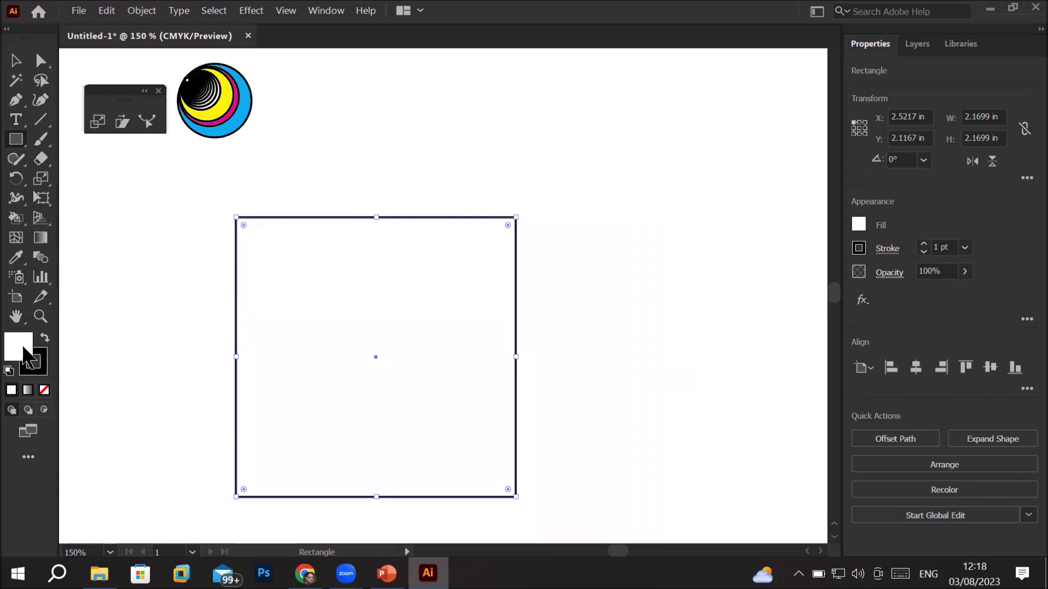
left_click(45, 390)
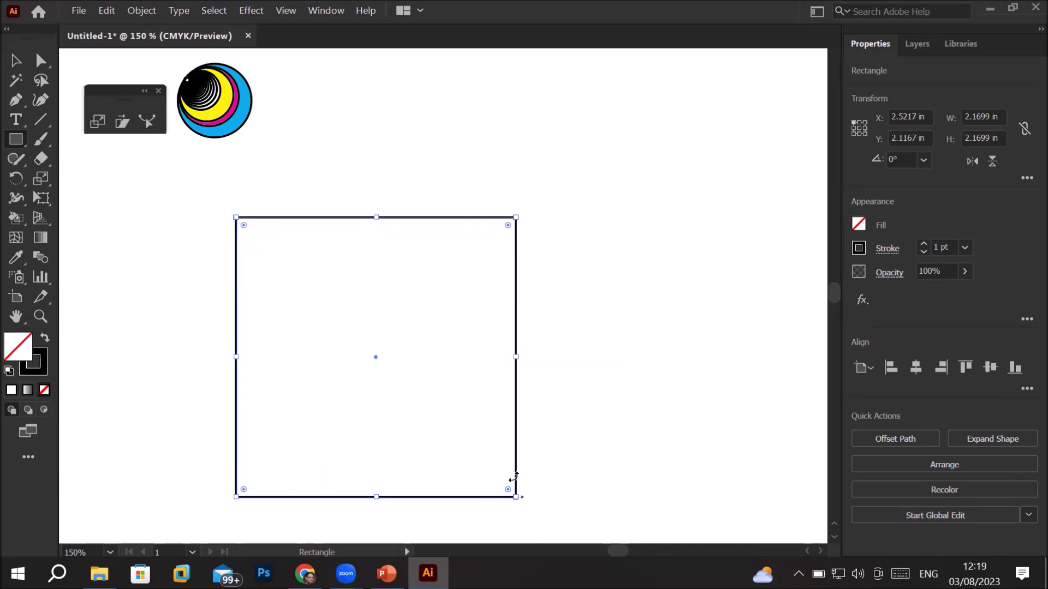
left_click(40, 183)
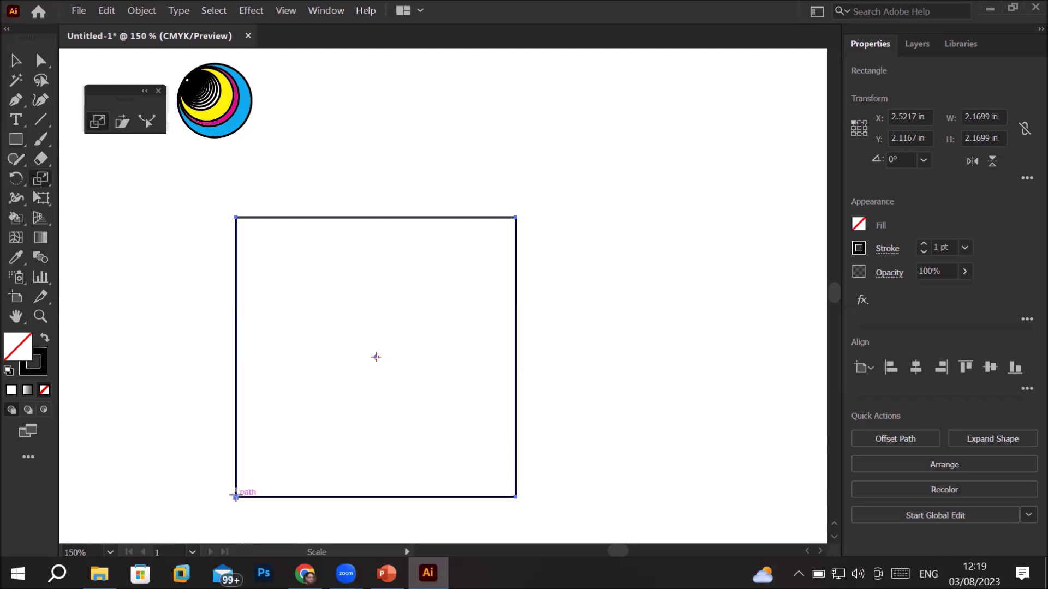
left_click(236, 496, "alt")
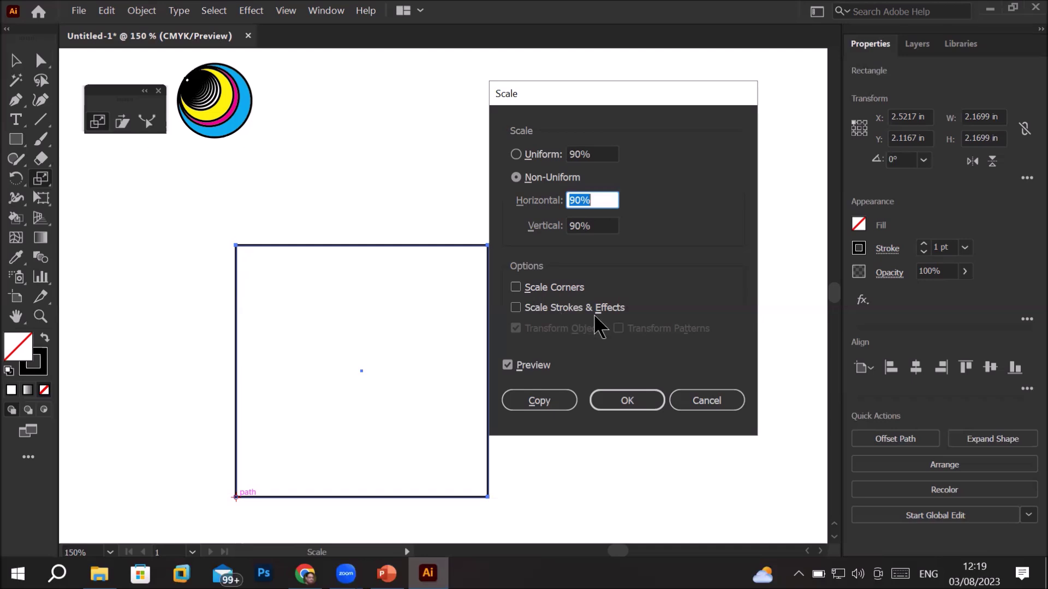
left_click(718, 399)
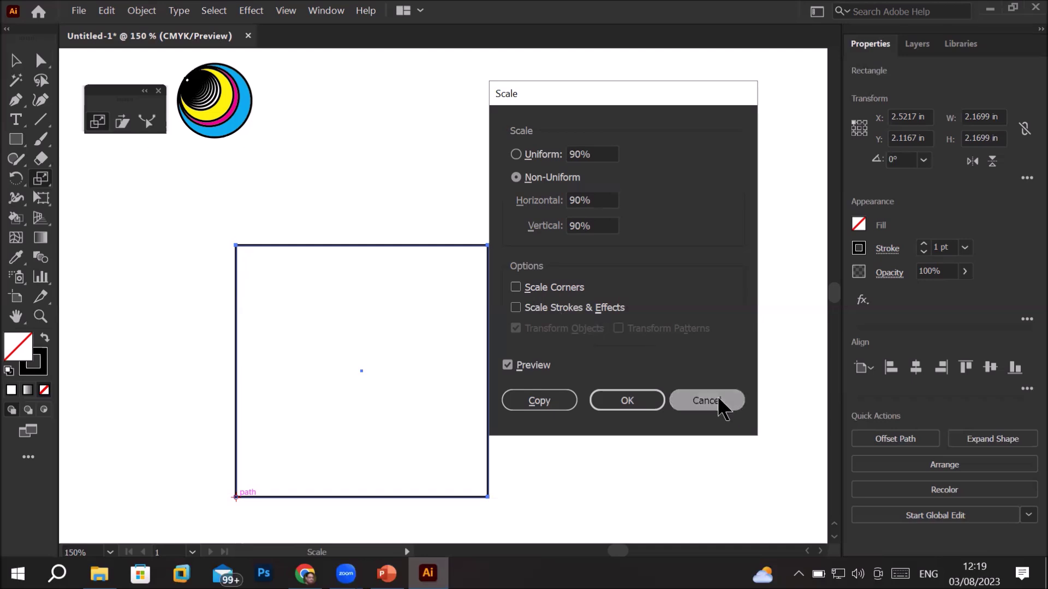
left_click(16, 61)
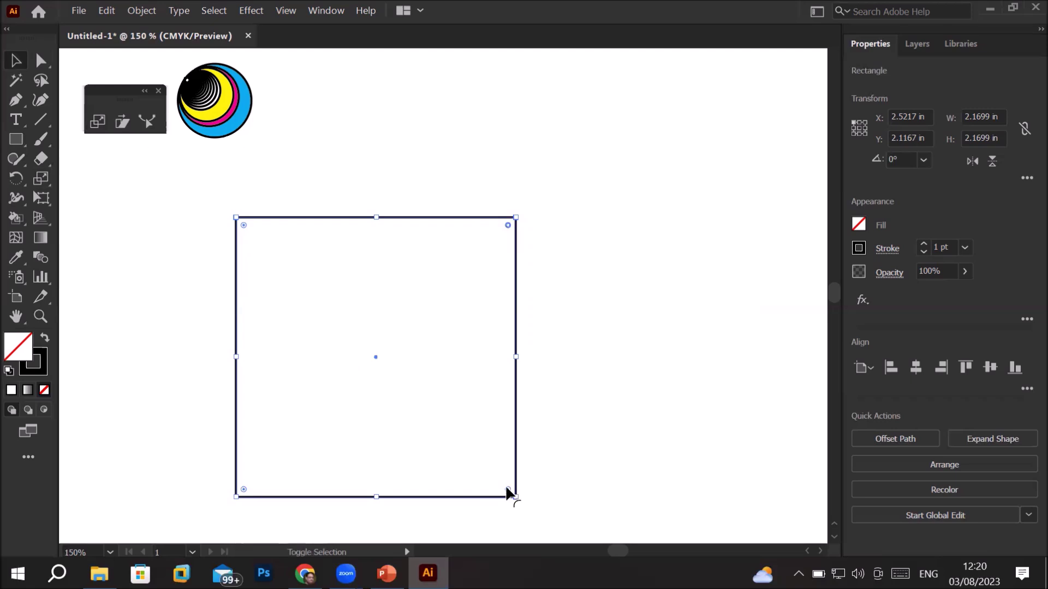
Step: Round the square's right-hand corners, set a 2 pt stroke, and anchor scaling at its bottom-left
left_click_drag(506, 488, 402, 439)
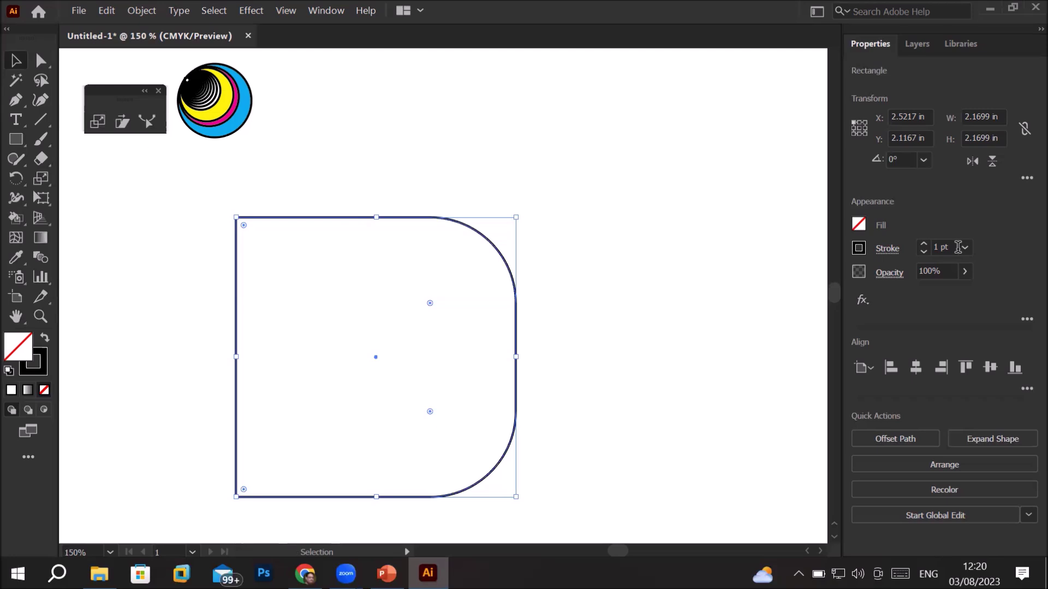
left_click(923, 245)
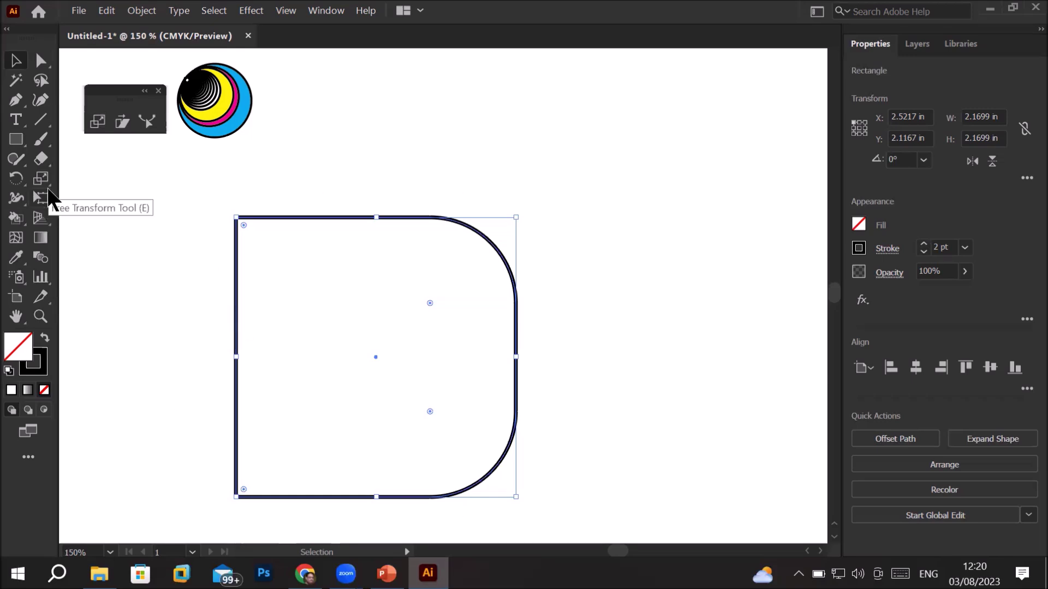
left_click(99, 130)
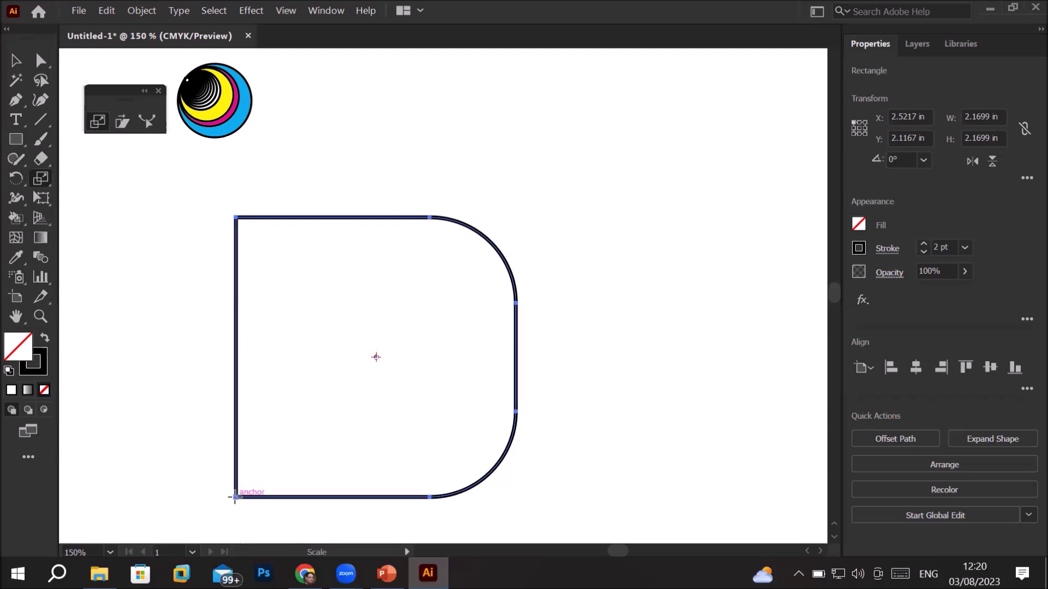
left_click(236, 497, "alt")
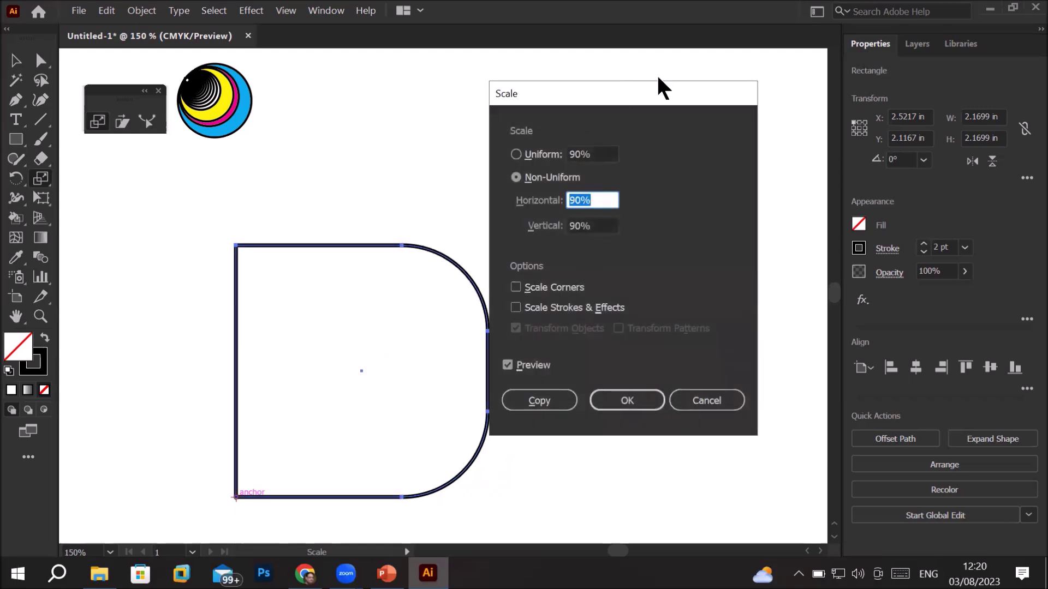
Step: Copy the rounded square at 90% from its bottom-left anchor, scaling corners and stroke to 1.8 pt
left_click_drag(656, 75, 706, 55)
left_click(645, 180)
left_click_drag(632, 180, 582, 181)
key("Tab")
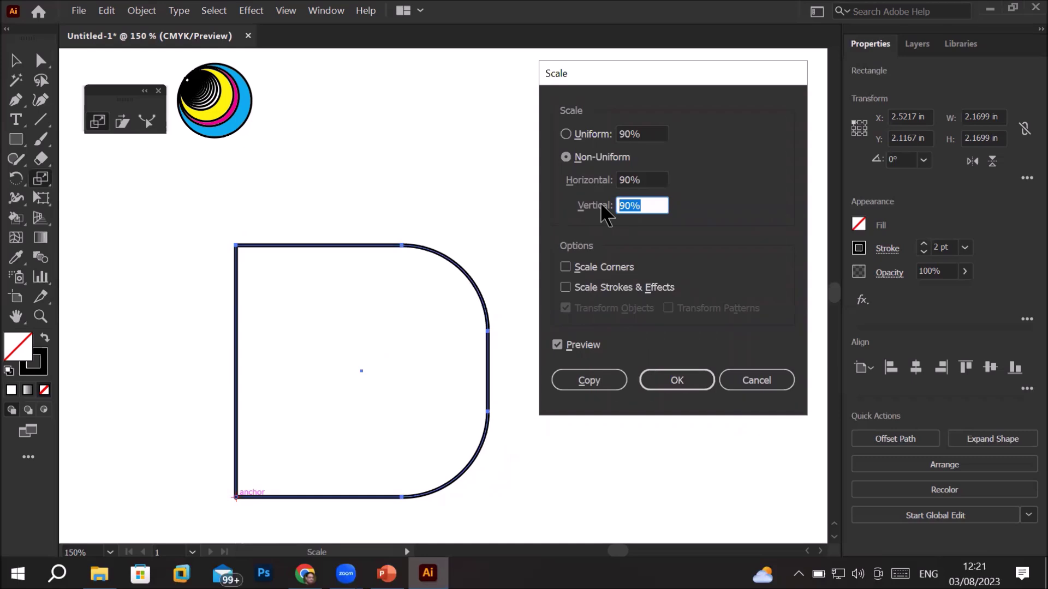
left_click(565, 267)
left_click(567, 289)
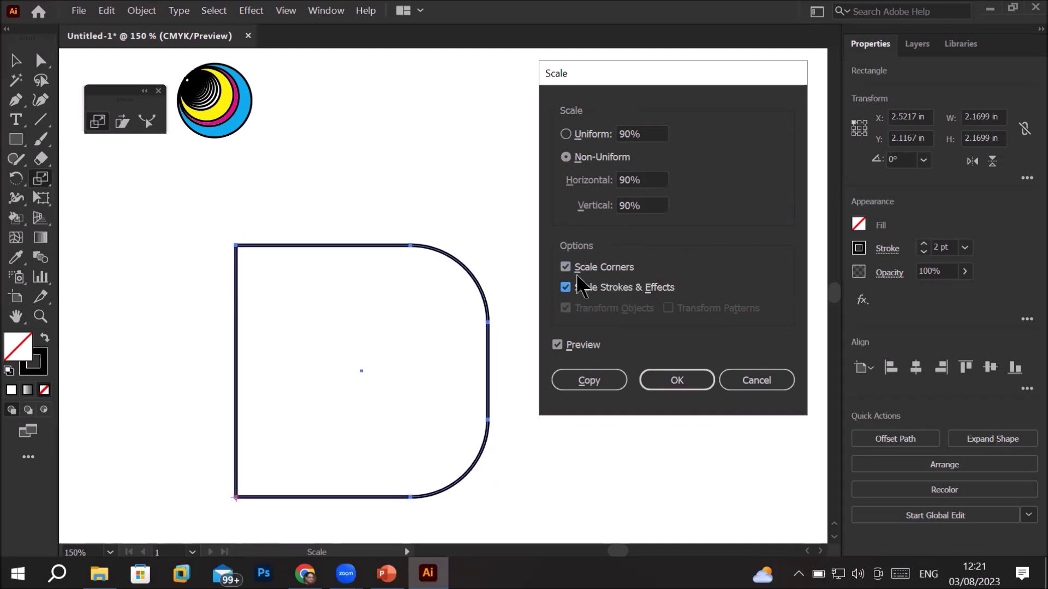
left_click(565, 267)
left_click(565, 288)
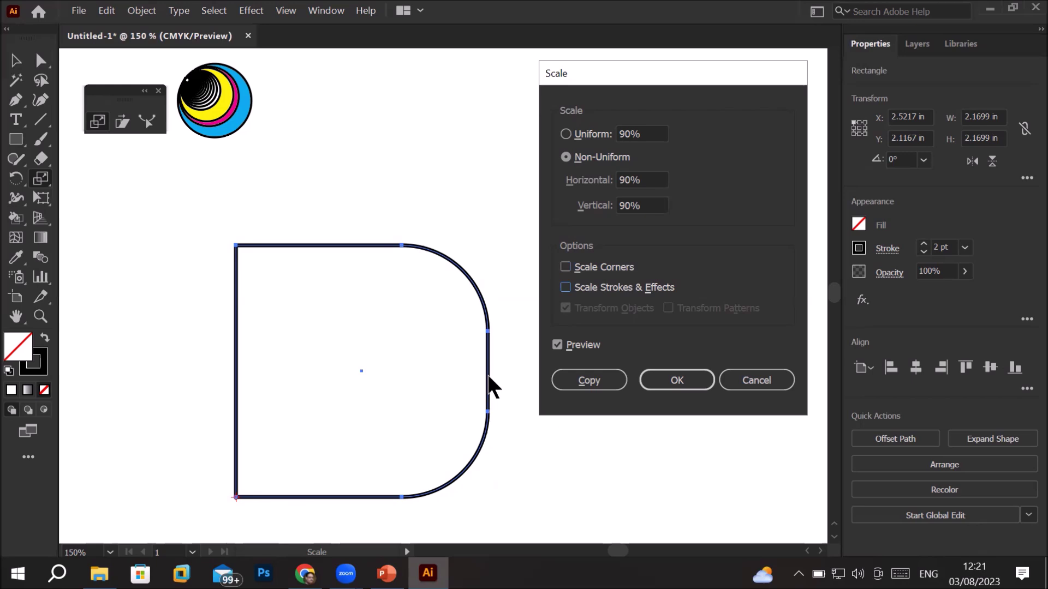
left_click(599, 269)
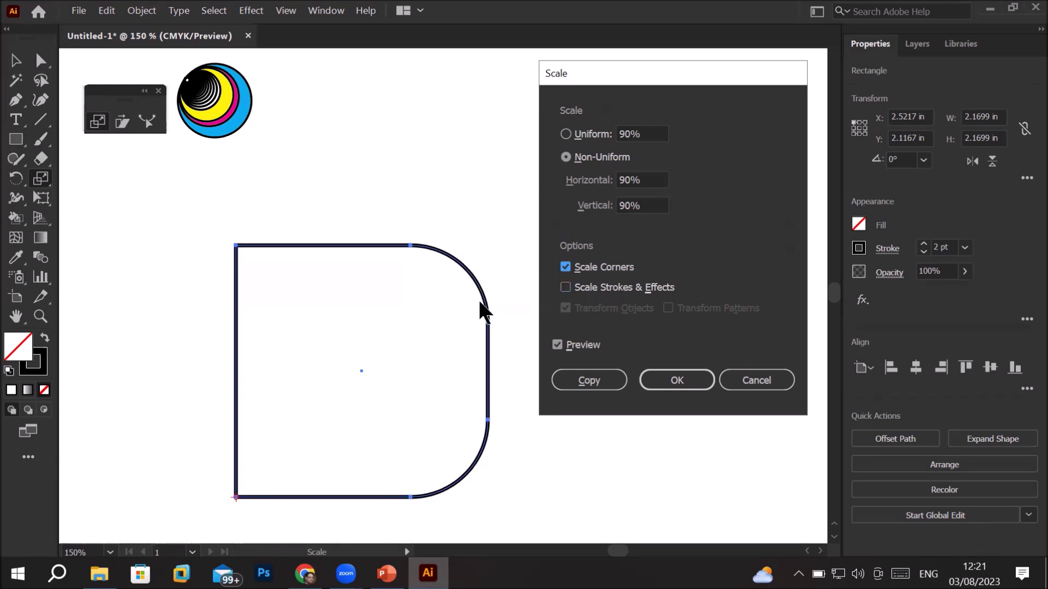
left_click(616, 287)
left_click(616, 381)
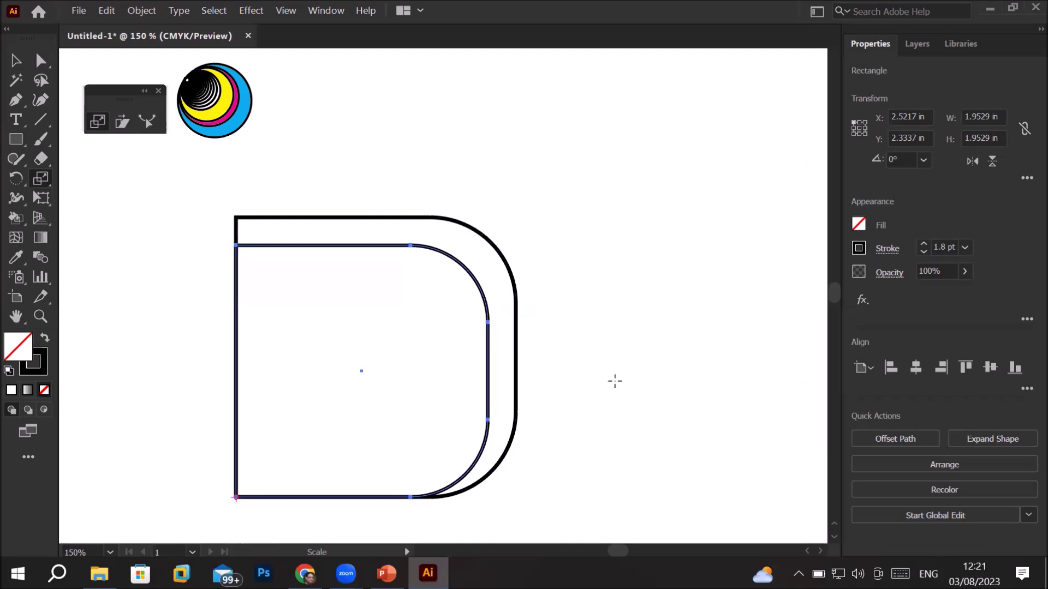
Step: Repeat the 90% copy with Ctrl+D so smaller rounded squares nest toward the bottom-left
key("ctrl+d")
key("ctrl+d")
key("ctrl+d")
key("ctrl+d")
key("ctrl+d")
key("ctrl+d")
key("ctrl+d")
key("ctrl+d")
key("ctrl+d")
key("ctrl+d")
key("ctrl+d")
key("ctrl+d")
key("ctrl+d")
key("s")
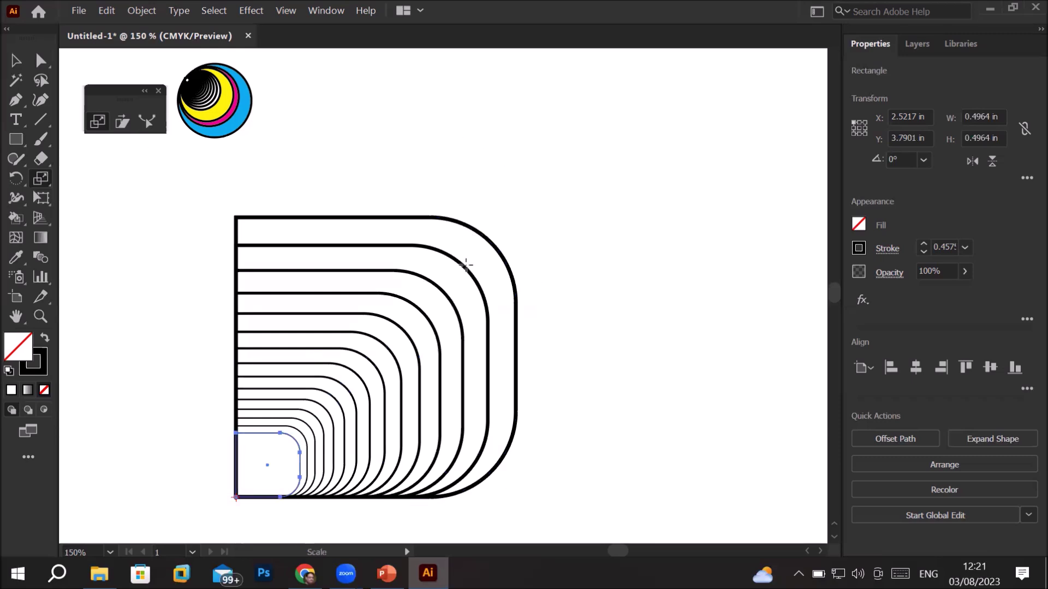
scroll(467, 265, "up", 1, "alt")
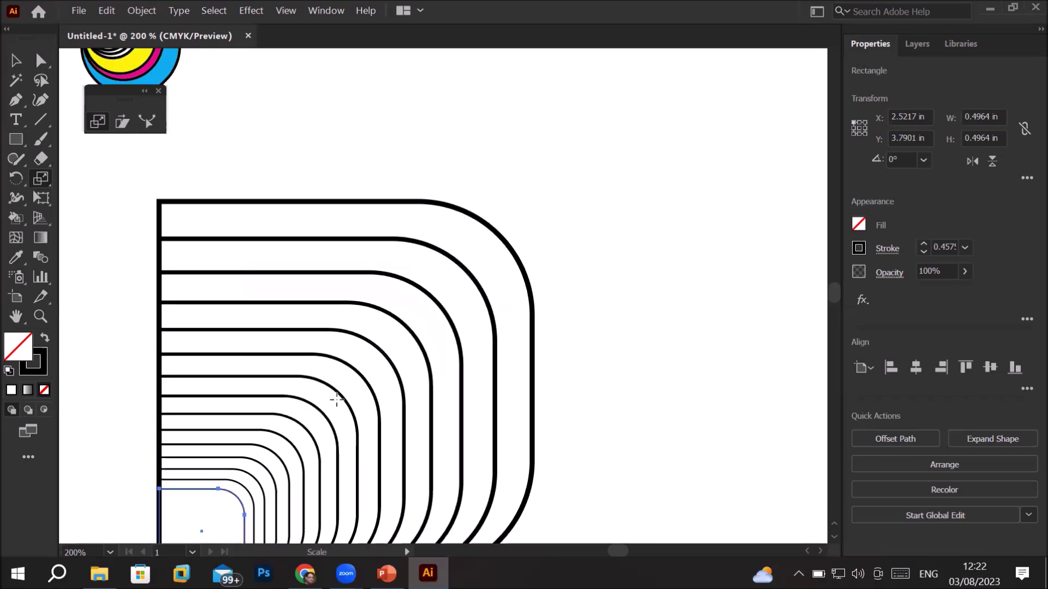
scroll(315, 449, "down", 2, "alt")
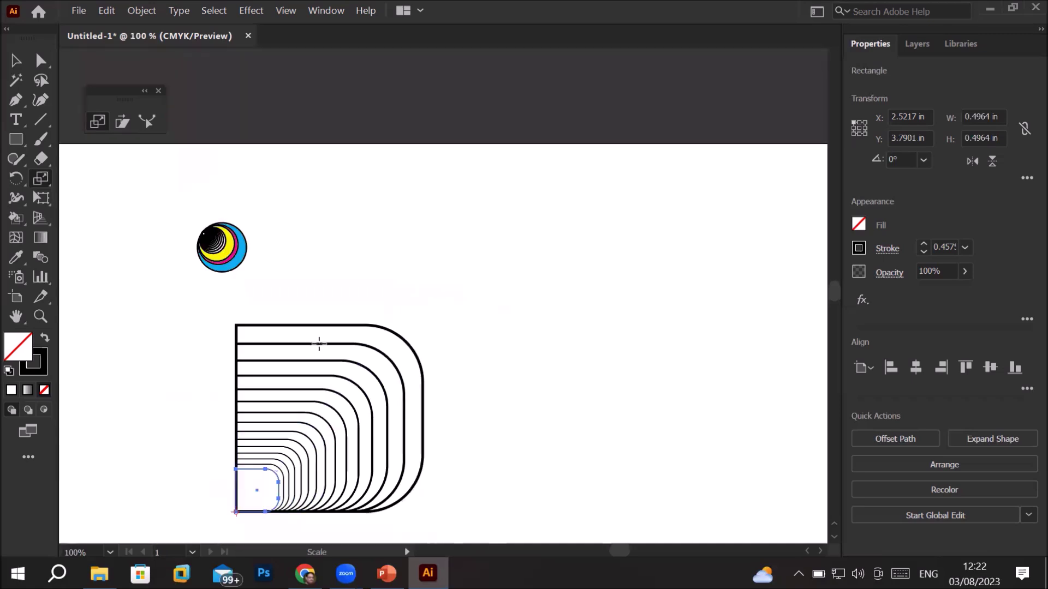
scroll(281, 333, "up", 2, "alt")
scroll(291, 377, "up", 1, "alt")
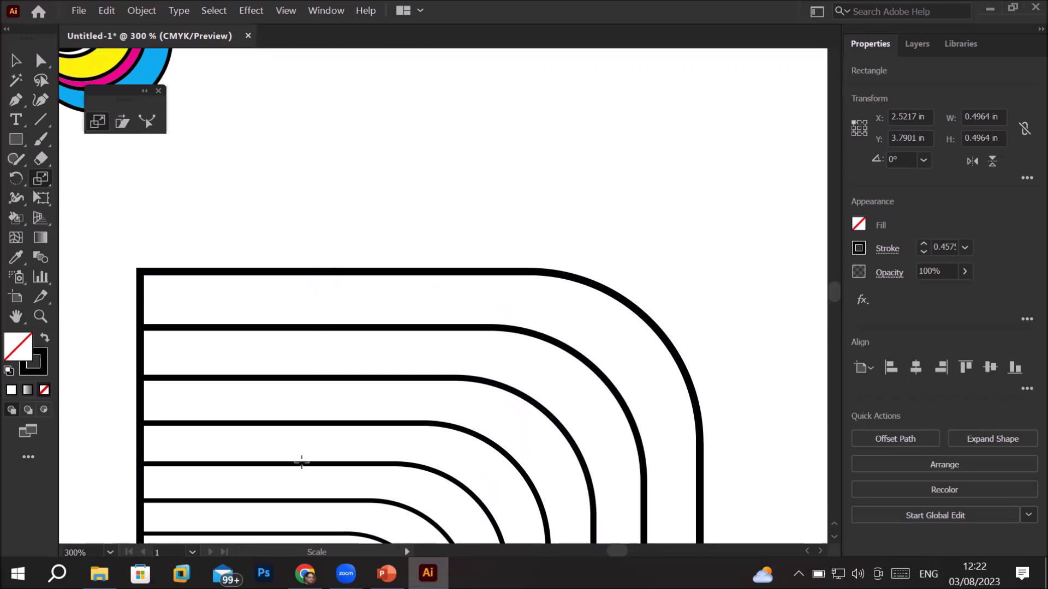
scroll(304, 503, "down", 2, "alt")
scroll(304, 503, "down", 1, "alt")
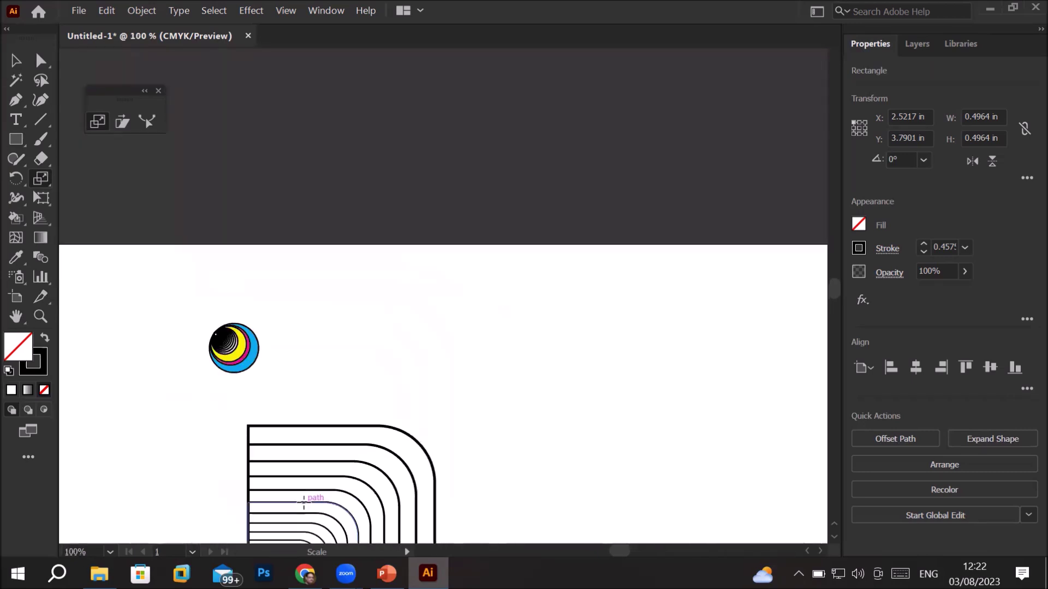
scroll(304, 503, "down", 2, "alt")
left_click_drag(508, 475, 548, 191)
scroll(321, 254, "up", 2, "alt")
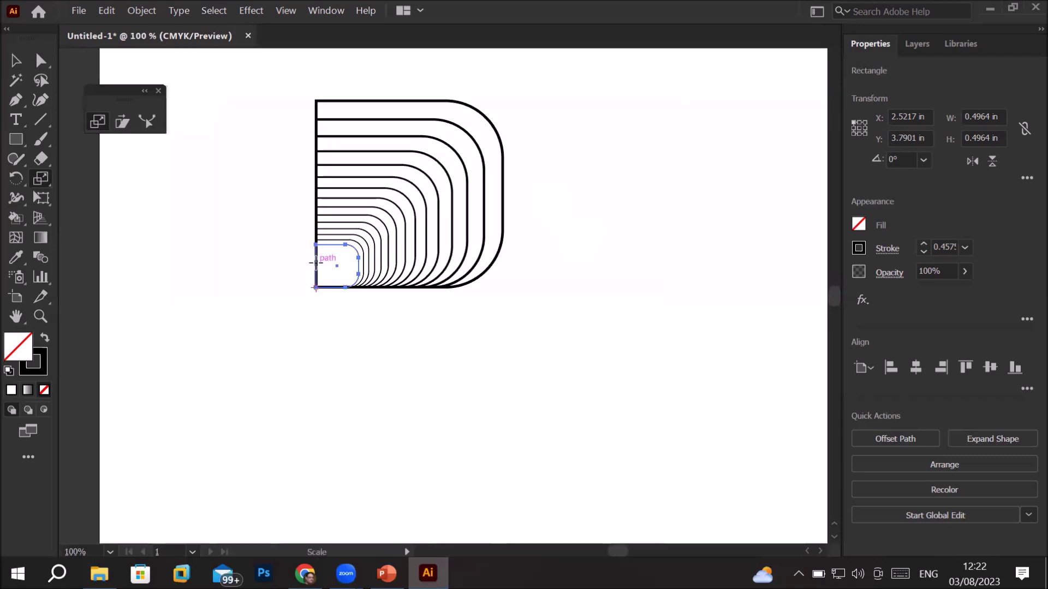
scroll(328, 262, "up", 2, "alt")
scroll(341, 234, "up", 2, "alt")
scroll(341, 234, "up", 1, "alt")
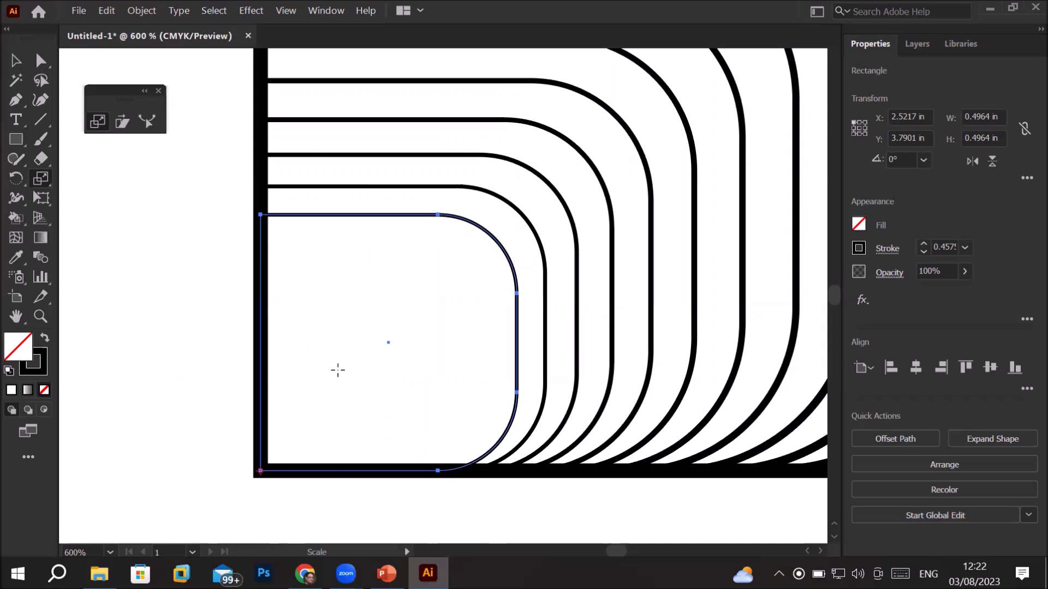
left_click_drag(756, 307, 421, 587)
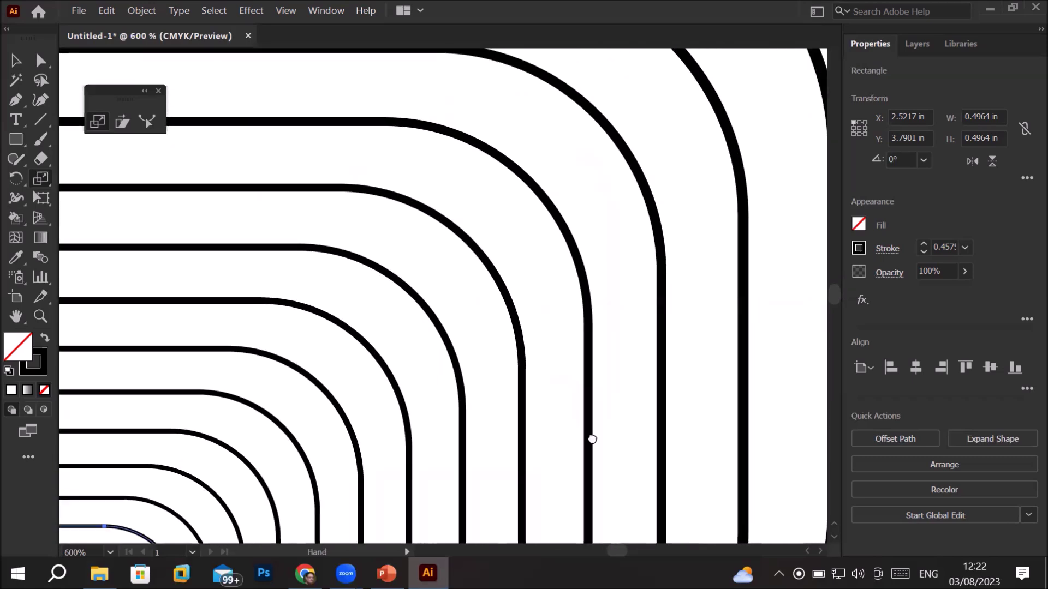
scroll(592, 437, "up", 2)
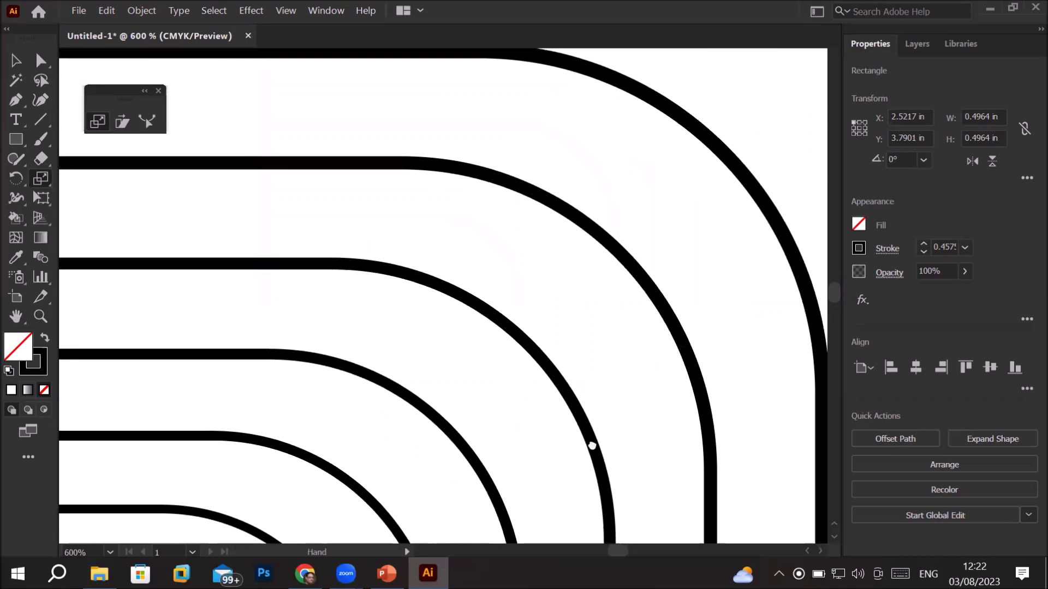
scroll(461, 251, "up", 1)
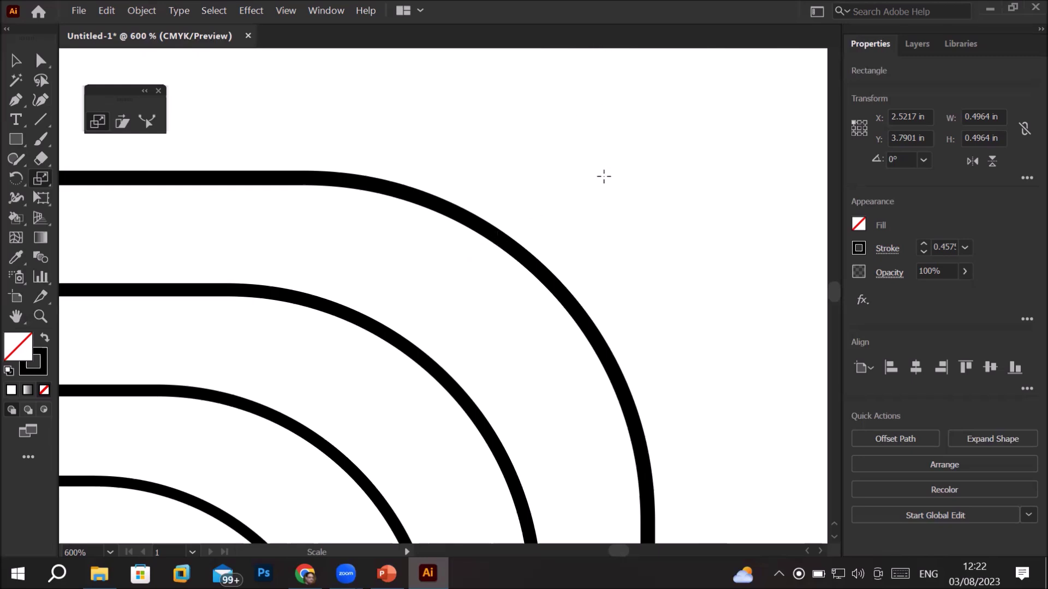
scroll(586, 224, "down", 5)
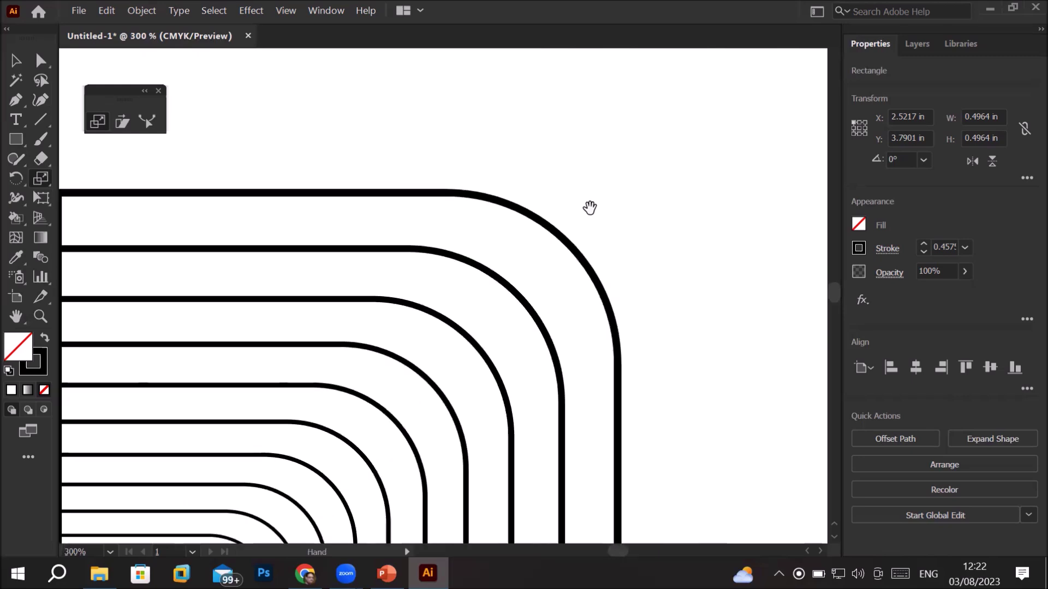
scroll(550, 283, "up", 1)
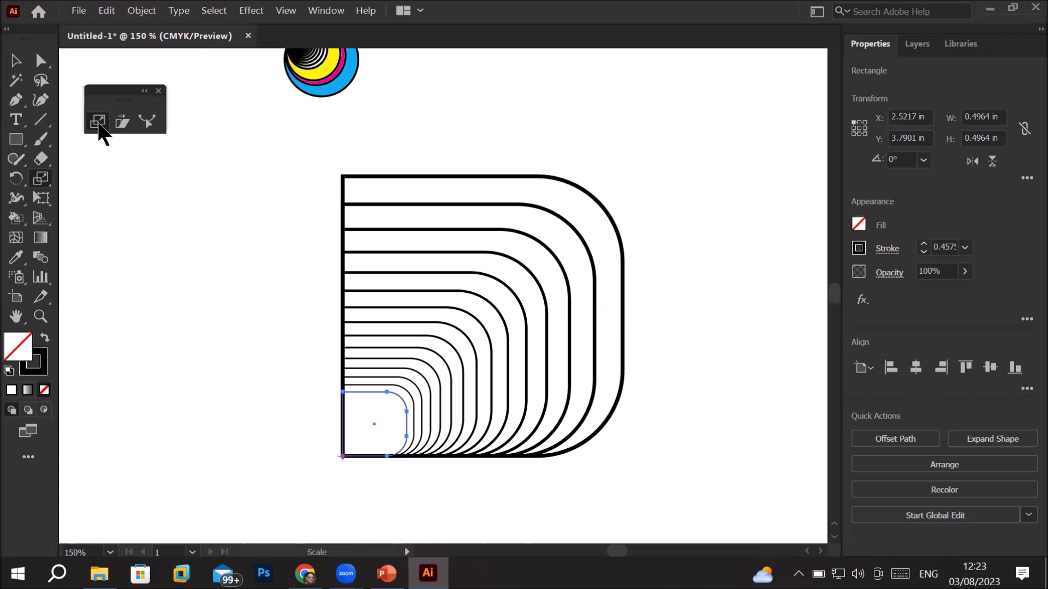
scroll(291, 173, "down", 2)
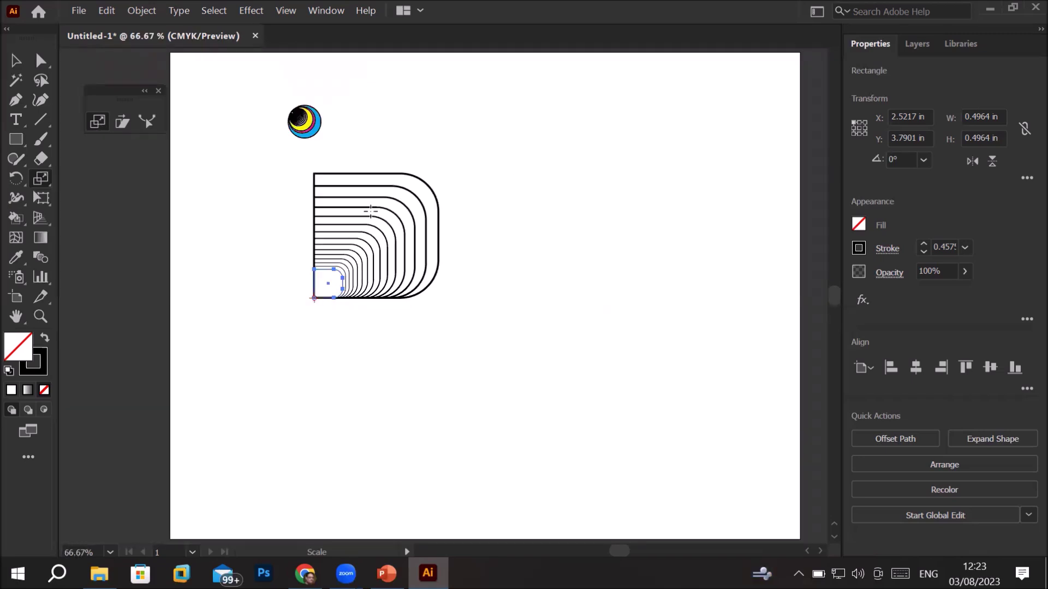
Step: Scale the innermost rounded square uniformly to 110%, with Scale Strokes & Effects kept on
double_click(98, 123)
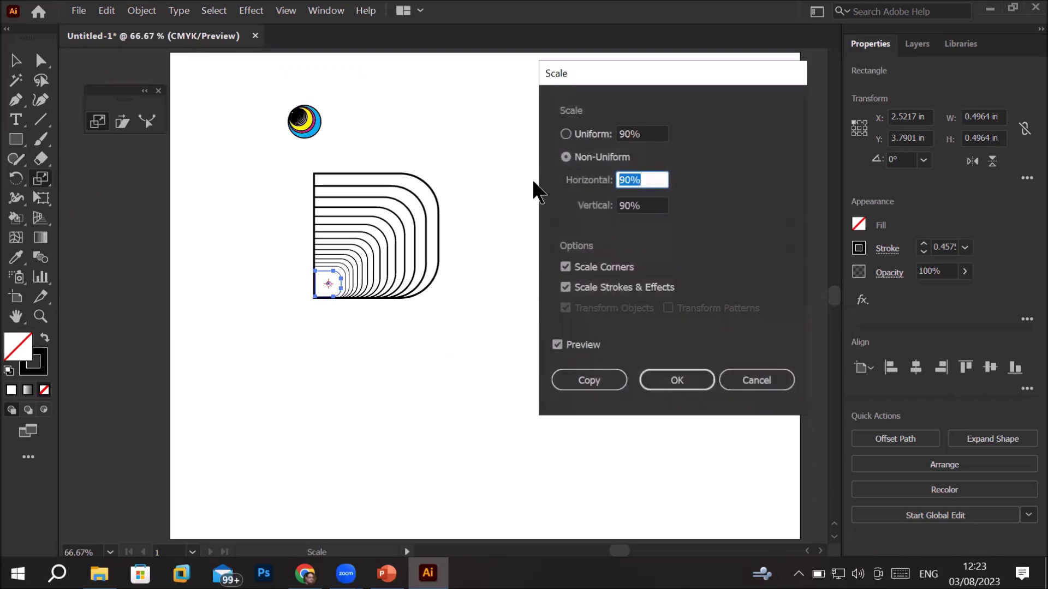
left_click(578, 135)
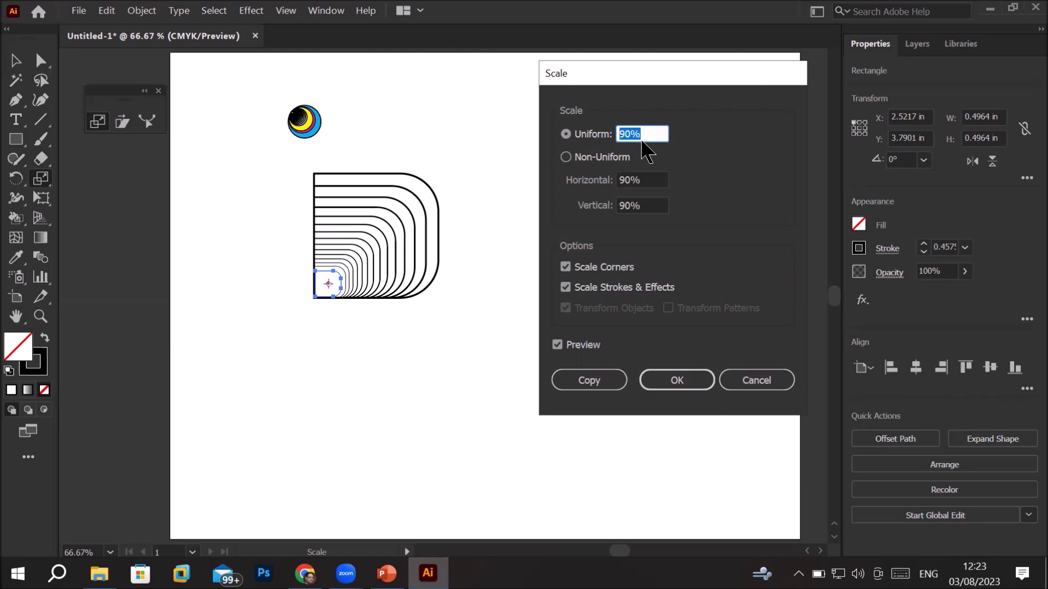
type("1")
type("10")
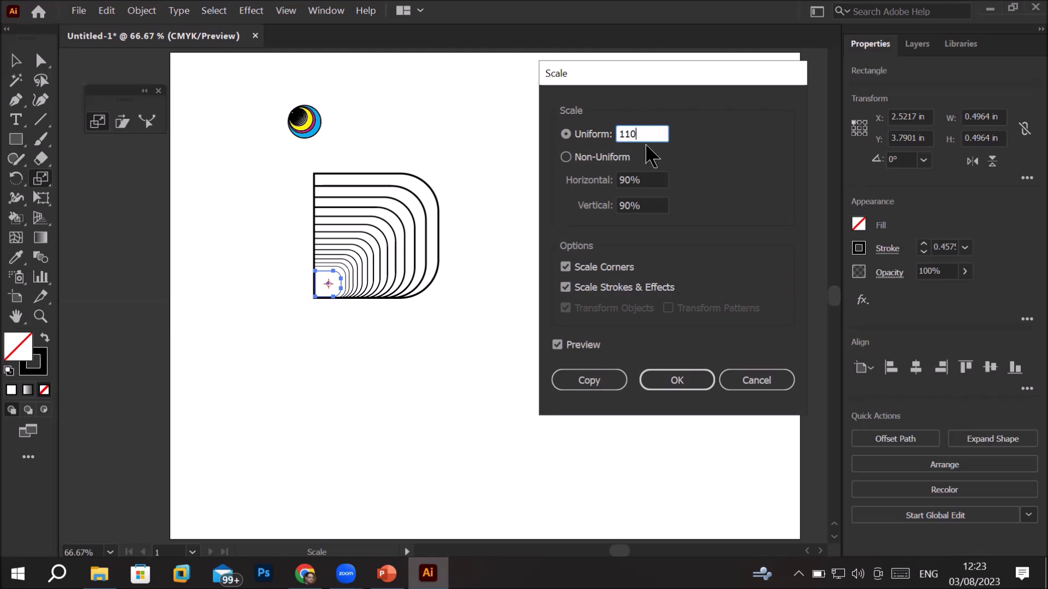
left_click_drag(652, 134, 583, 132)
left_click(585, 163)
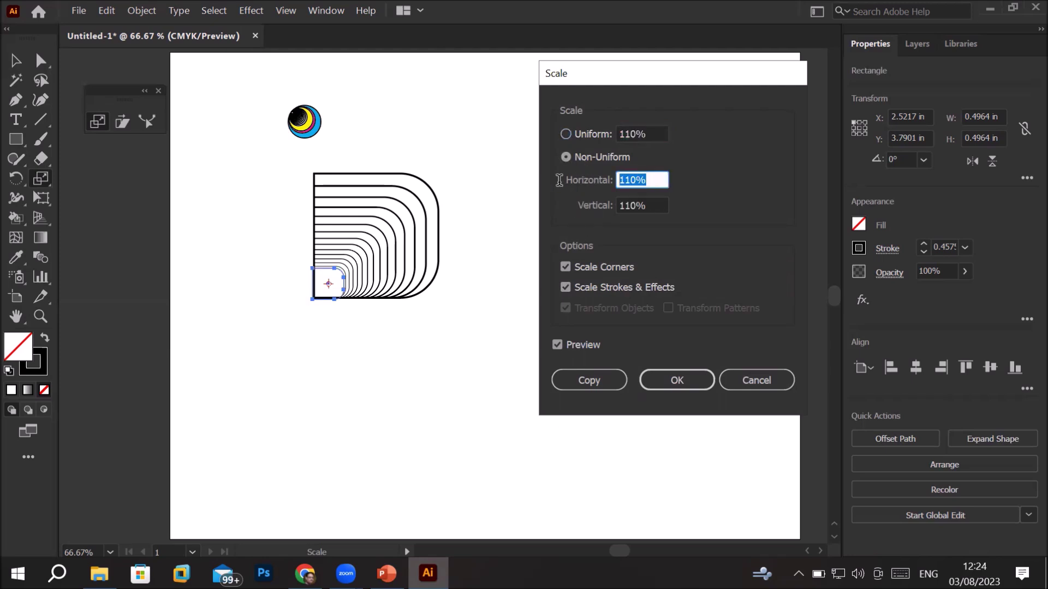
left_click(648, 205)
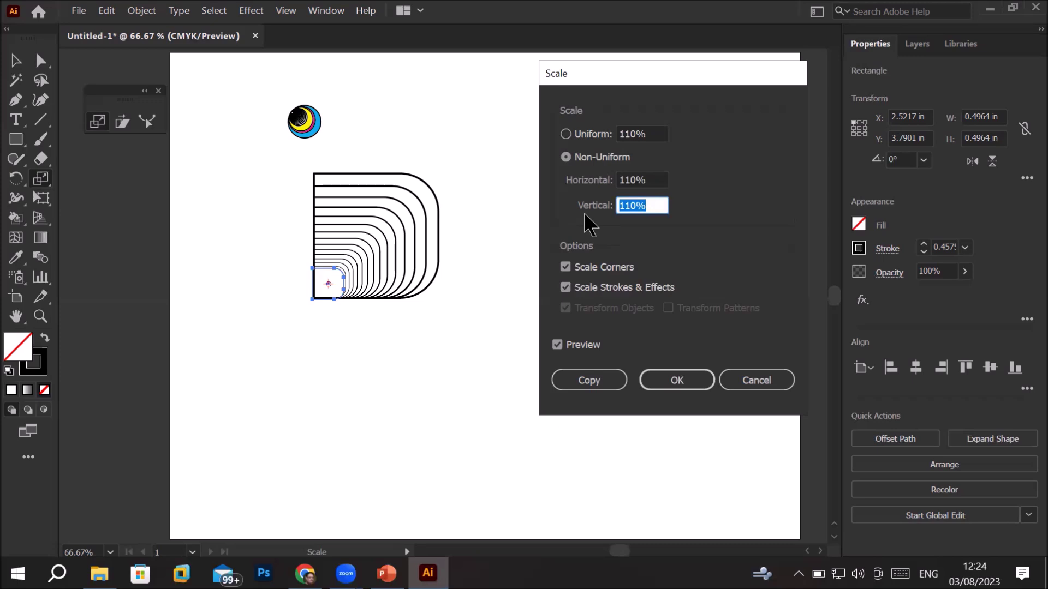
left_click(590, 137)
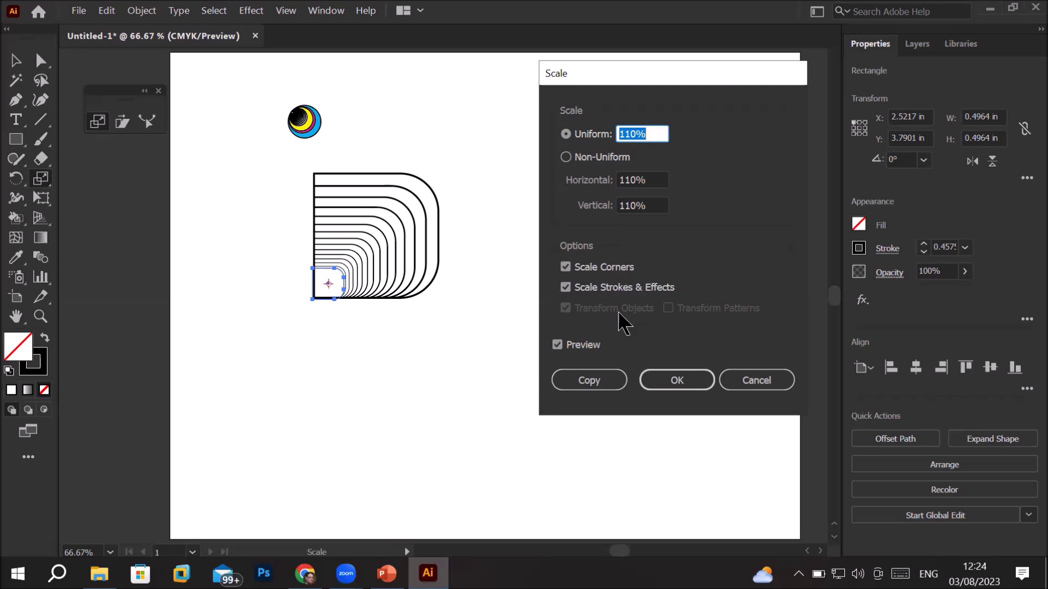
left_click(667, 378)
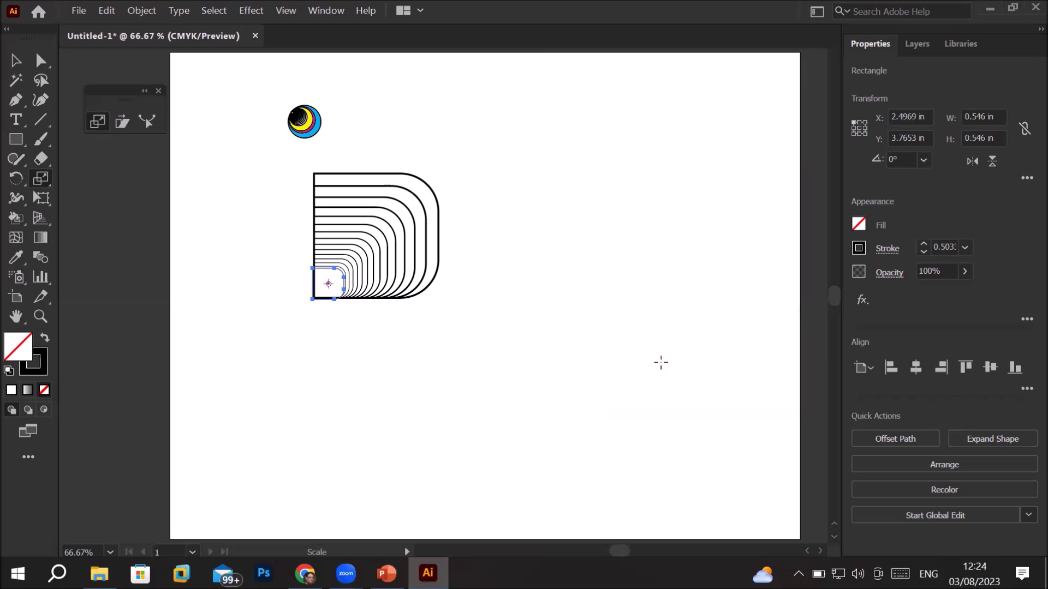
left_click(16, 143)
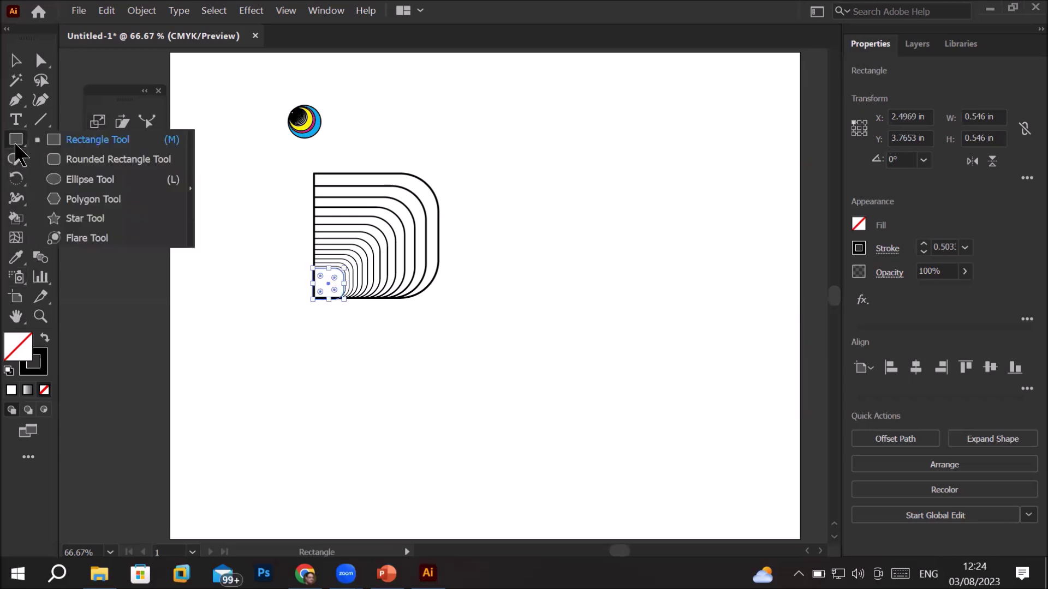
Step: Draw a hexagon about 0.81 by 0.70 inch below the nested squares with the Polygon tool
left_click(90, 198)
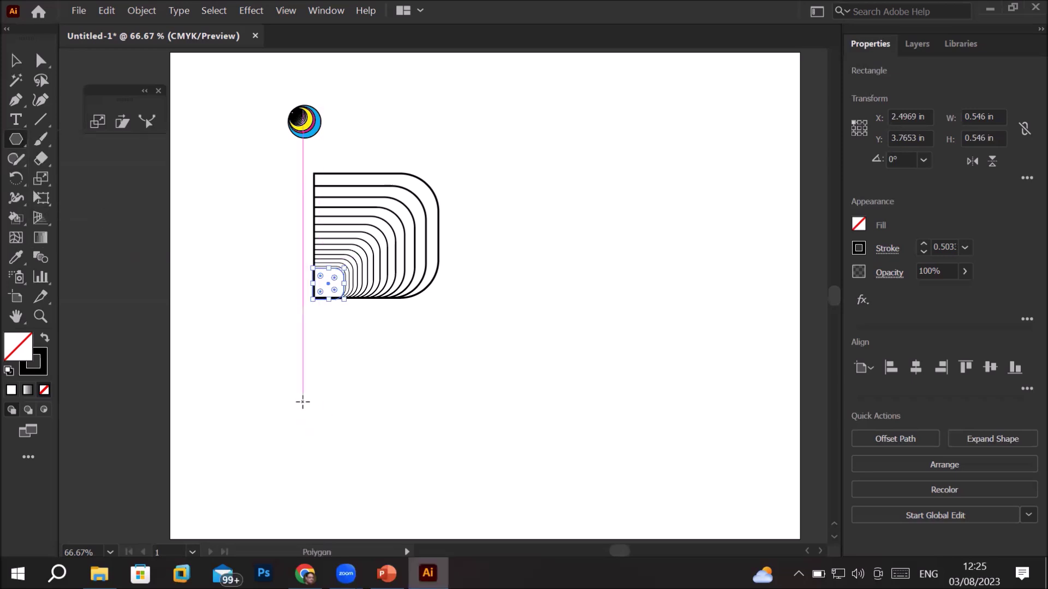
left_click_drag(303, 402, 331, 421)
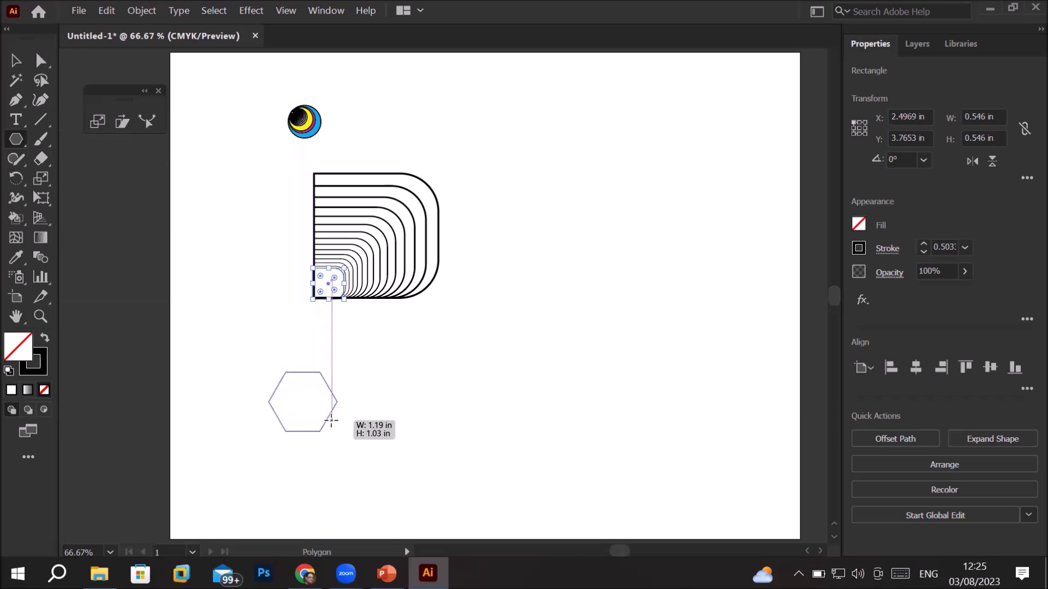
left_click_drag(331, 421, 322, 416)
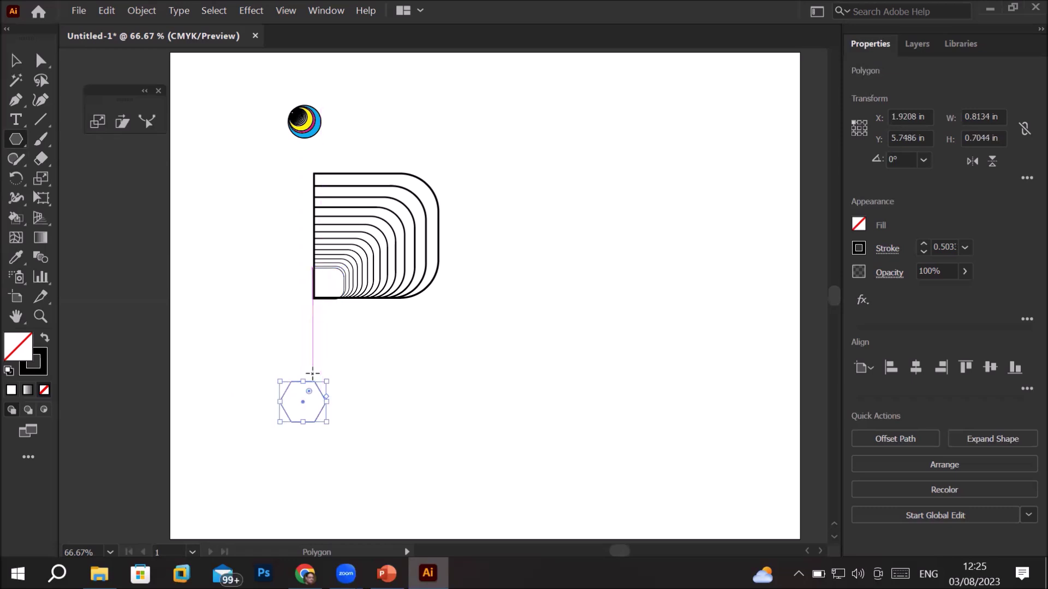
scroll(298, 349, "up", 2)
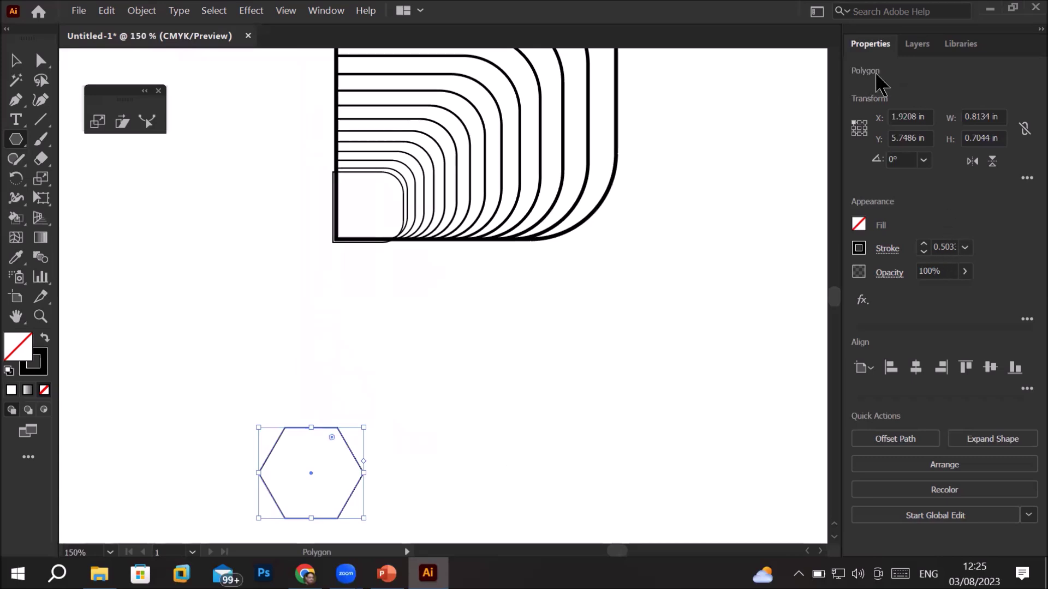
left_click(959, 247)
Step: Set the hexagon's stroke weight to 0.5 pt in Properties
key("BackSpace")
type(".5pt")
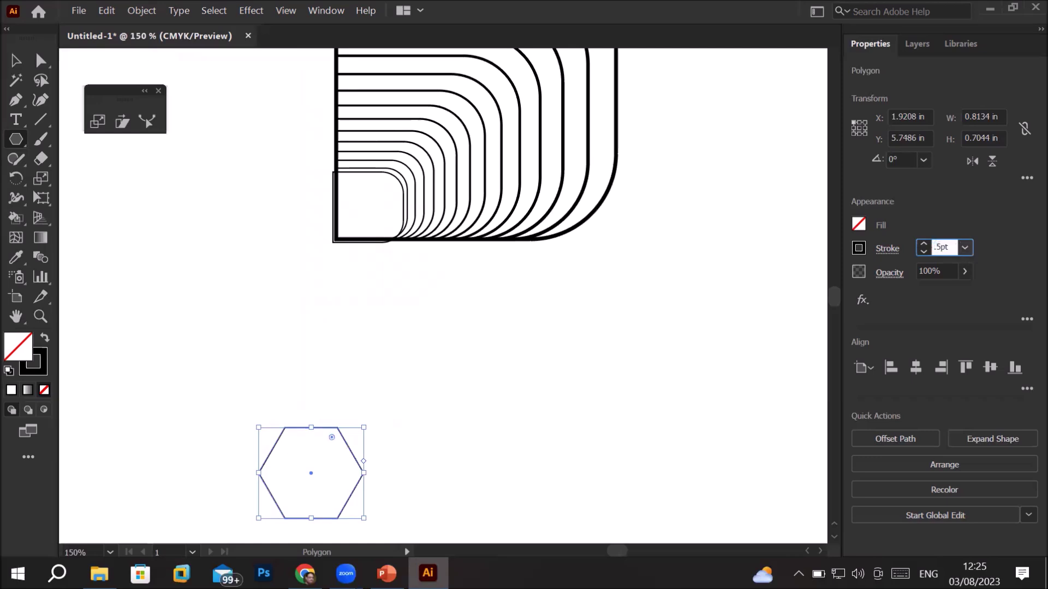
key("Return")
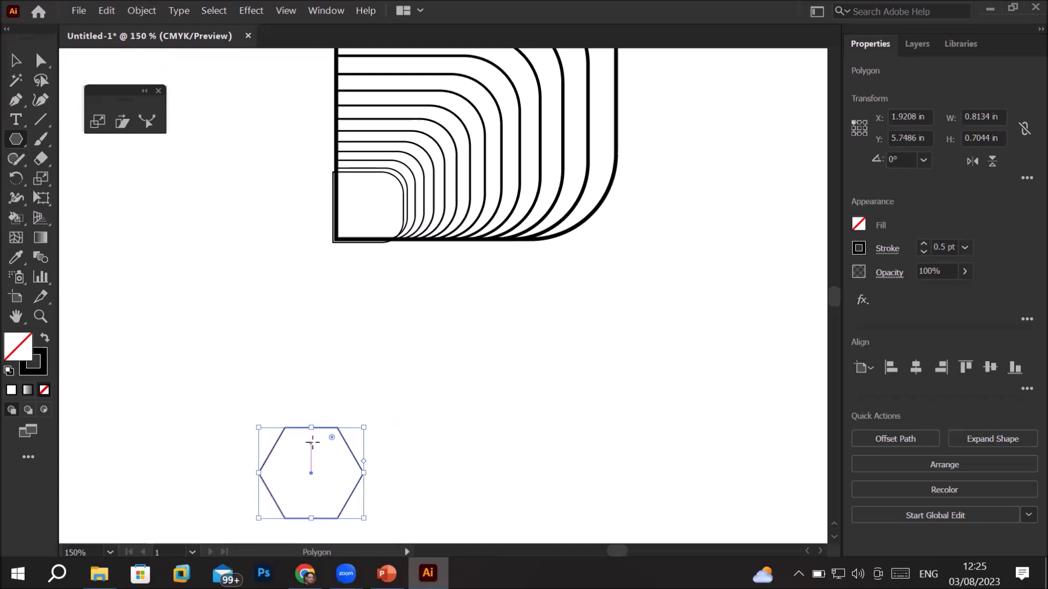
left_click_drag(41, 178, 76, 194)
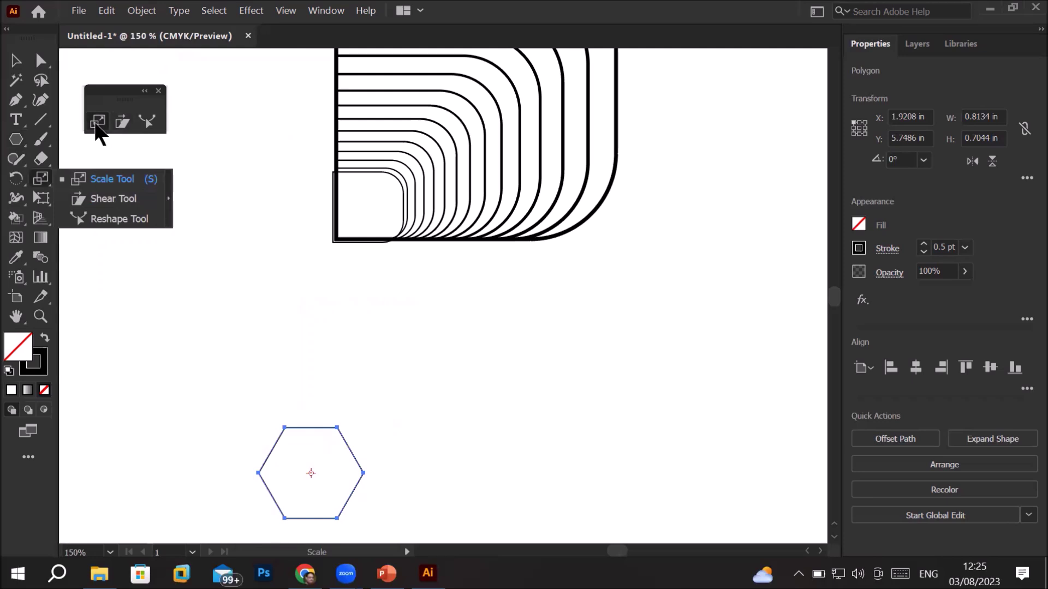
Step: Drag the floating Scale/Shear/Reshape tool group to the right, clear of the artwork
left_click(145, 91)
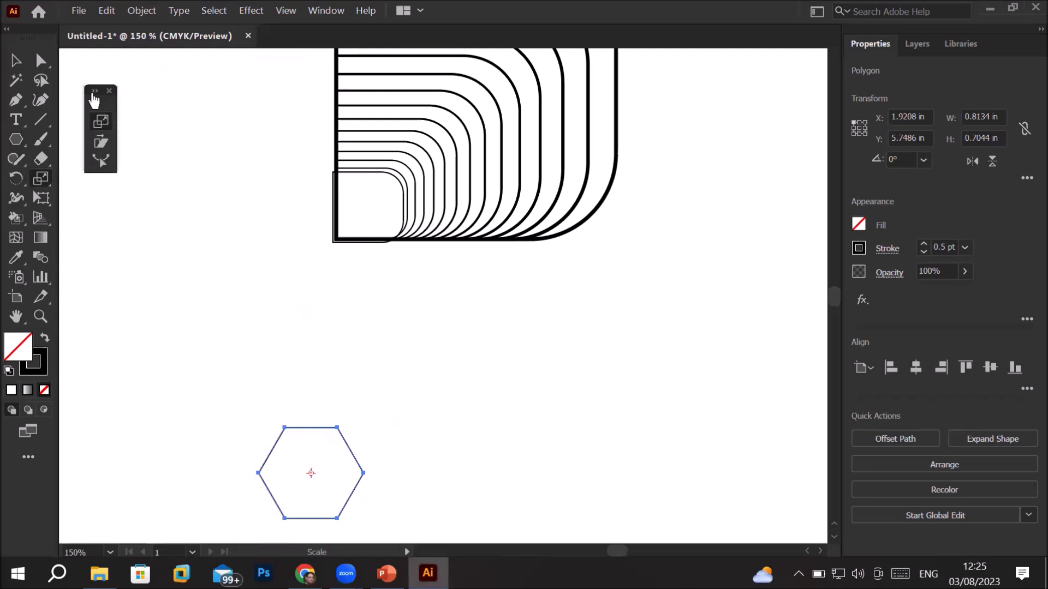
left_click(95, 91)
left_click_drag(105, 99, 203, 97)
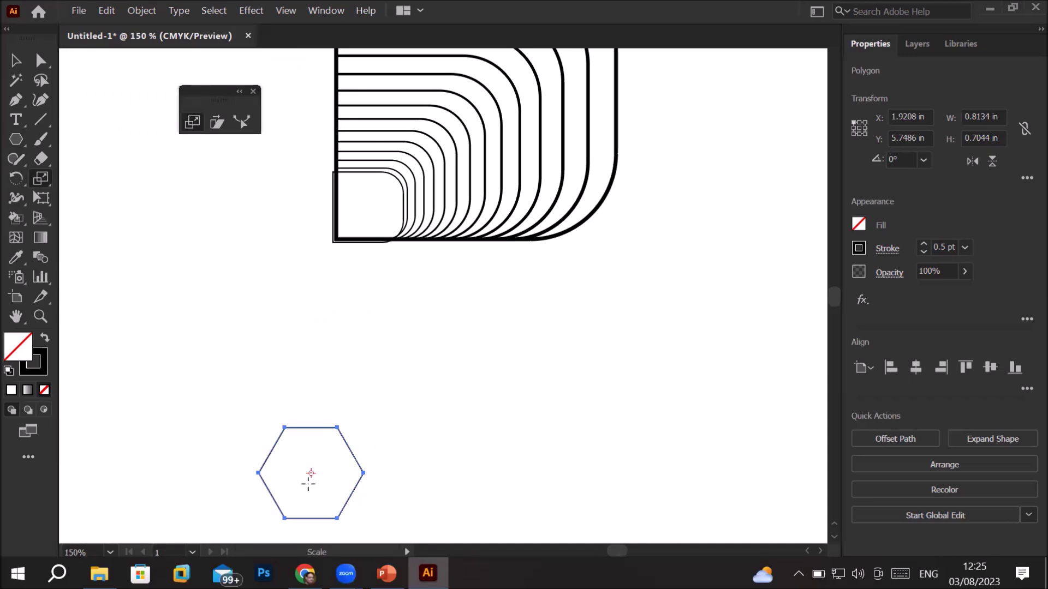
scroll(294, 499, "up", 1)
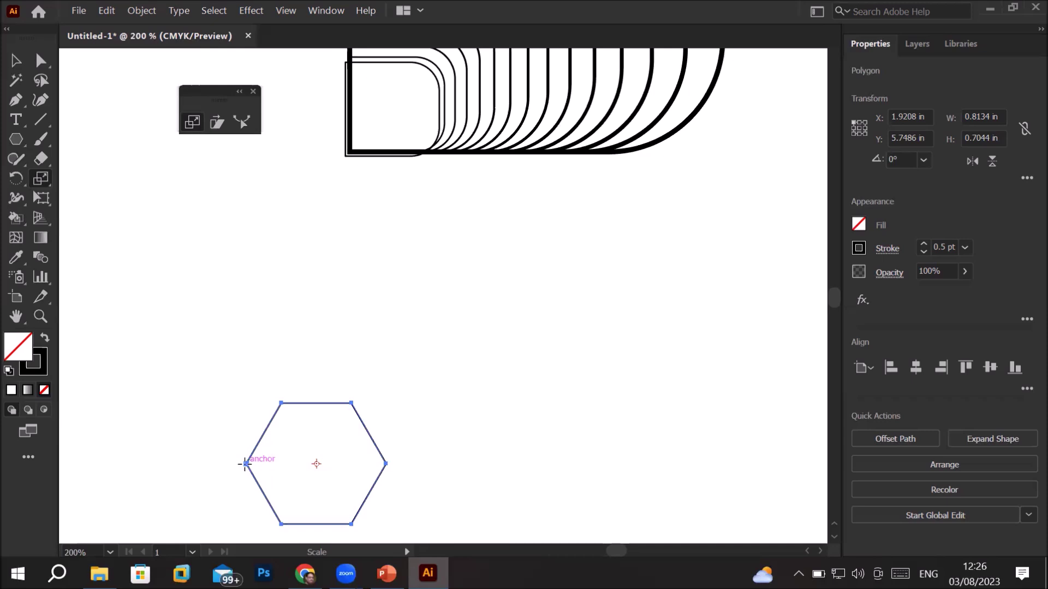
key("alt")
left_click(246, 463, "alt")
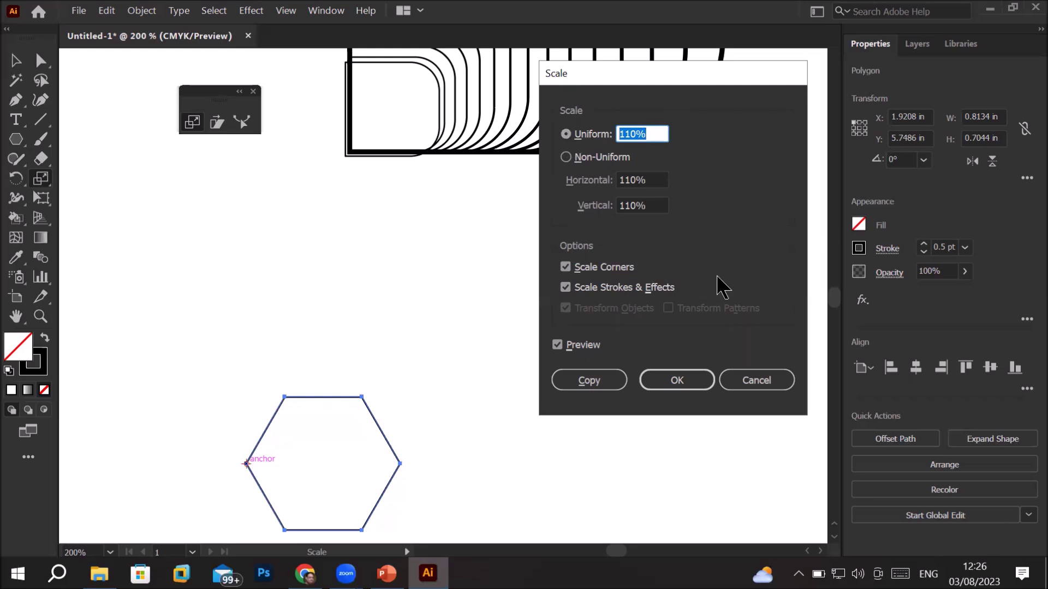
left_click(592, 382)
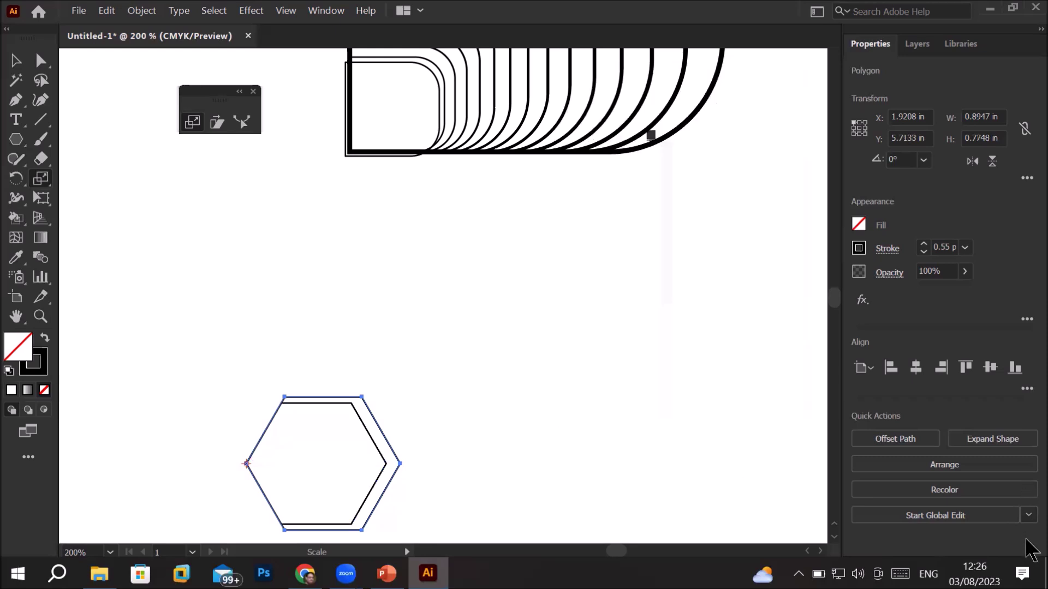
left_click_drag(541, 367, 545, 264)
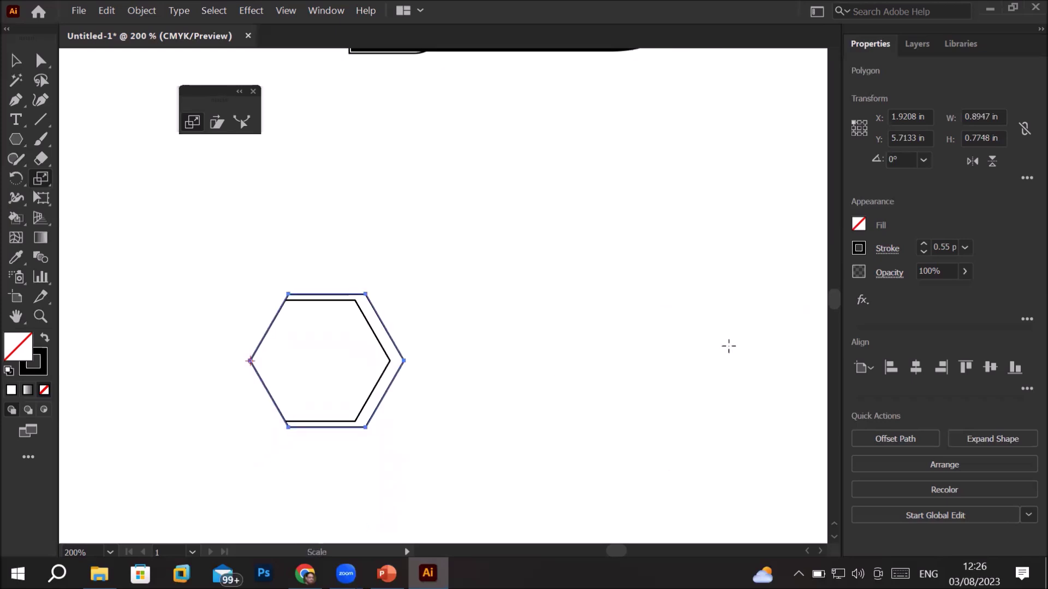
key("ctrl+d")
key("ctrl+d")
key("ctrl+d")
key("ctrl+d")
key("ctrl+d")
key("ctrl+d")
key("ctrl+d")
key("ctrl+d")
key("ctrl+d")
key("ctrl+d")
key("ctrl+d")
key("s")
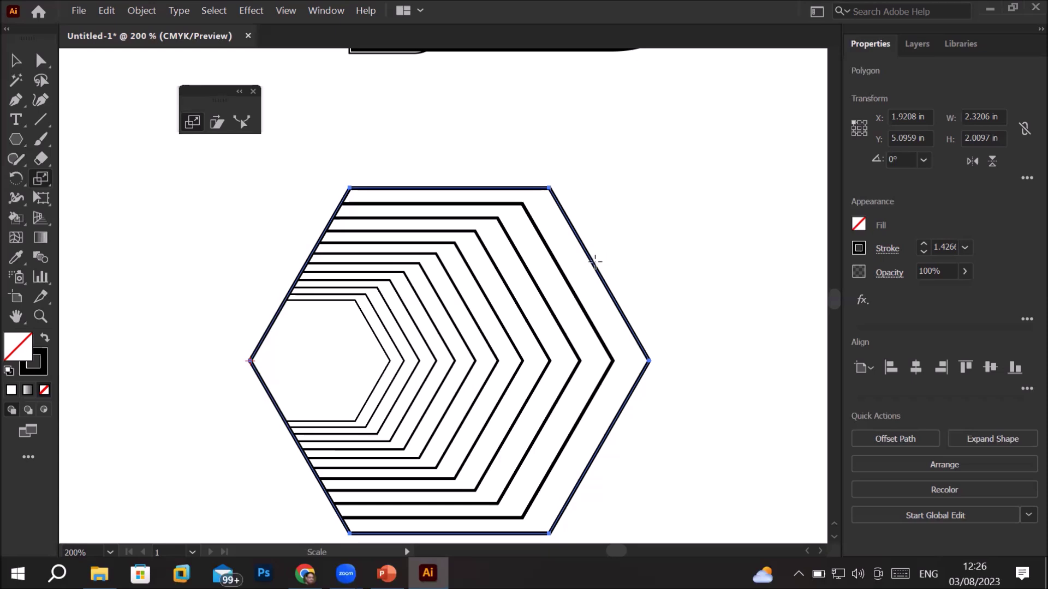
key("ctrl+z")
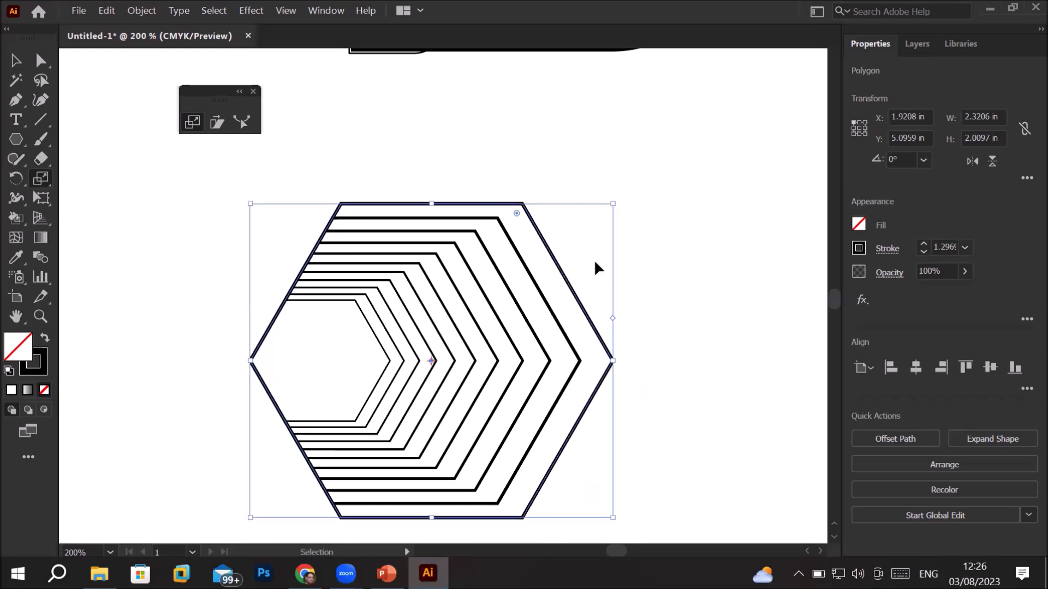
key("ctrl+z")
key("ctrl+z")
key("ctrl+z")
key("ctrl+z")
key("ctrl+z")
key("ctrl+z")
key("ctrl+z")
key("ctrl+z")
key("ctrl+z")
key("ctrl+z")
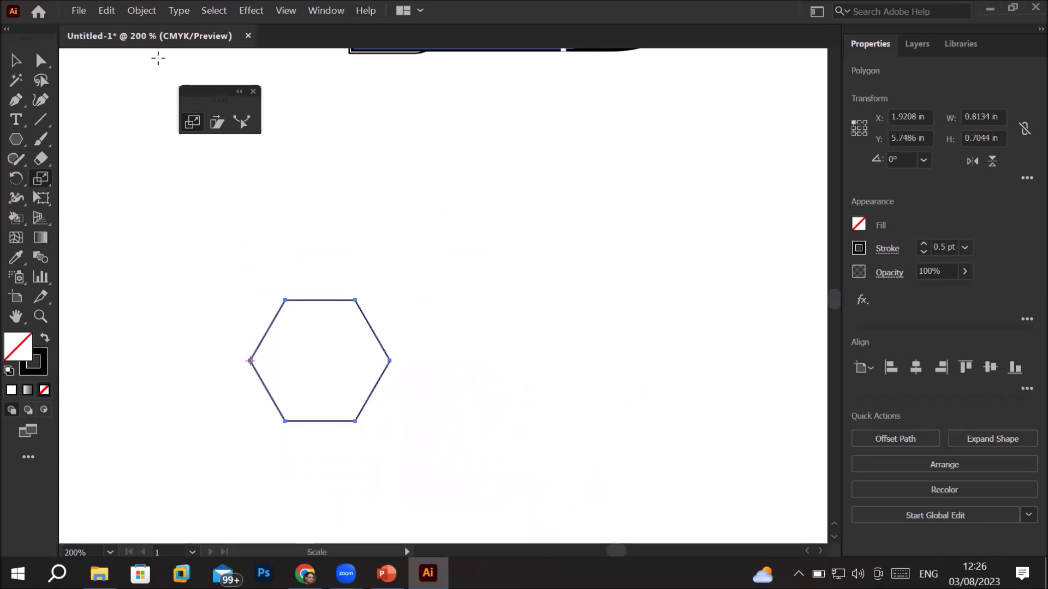
Step: Round the hexagon's corners slightly with a live-corner widget, after testing and resetting full rounding
left_click(17, 63)
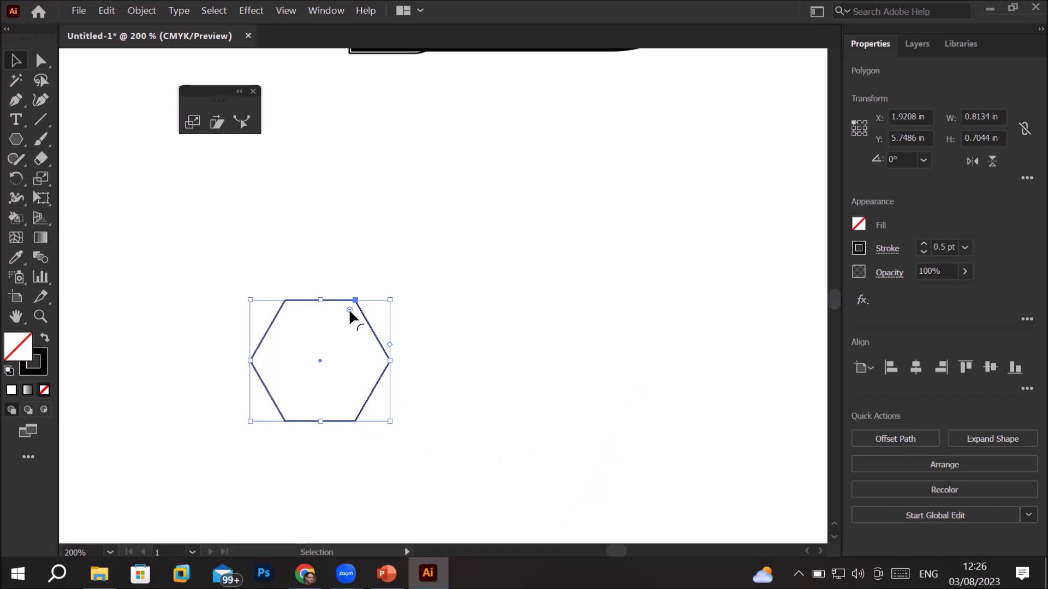
left_click_drag(349, 309, 300, 370)
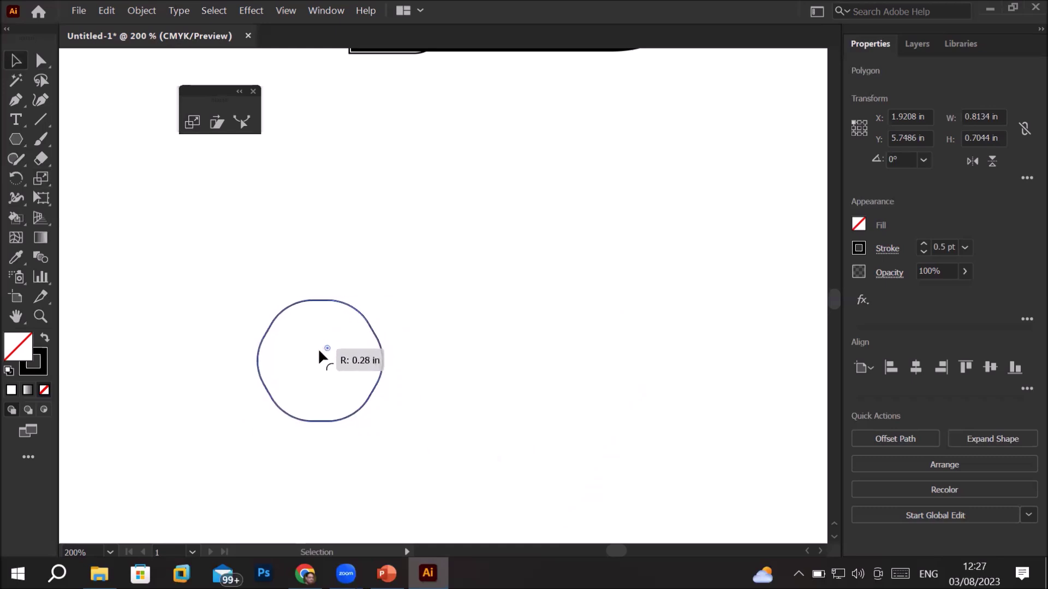
left_click_drag(301, 373, 470, 269)
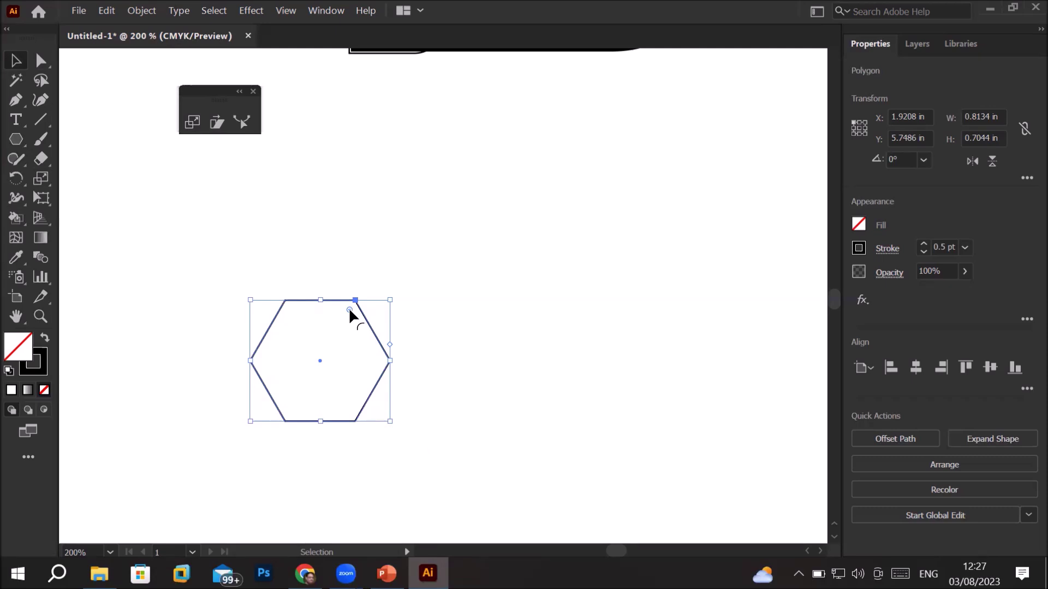
left_click_drag(348, 308, 361, 313)
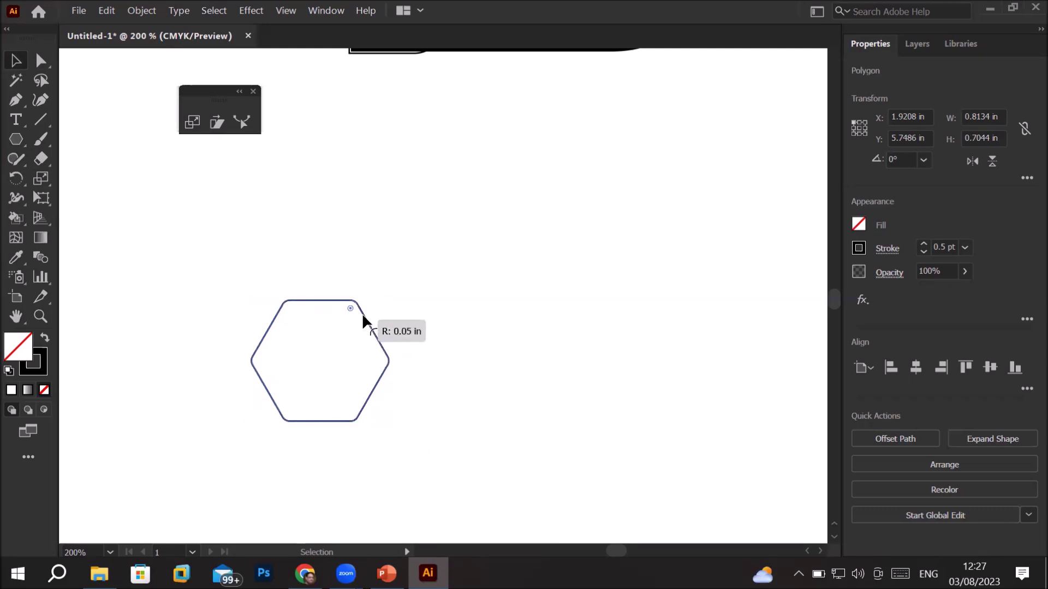
mouse_move(361, 310)
left_mouse_down()
mouse_move(353, 326)
mouse_move(361, 316)
left_mouse_up()
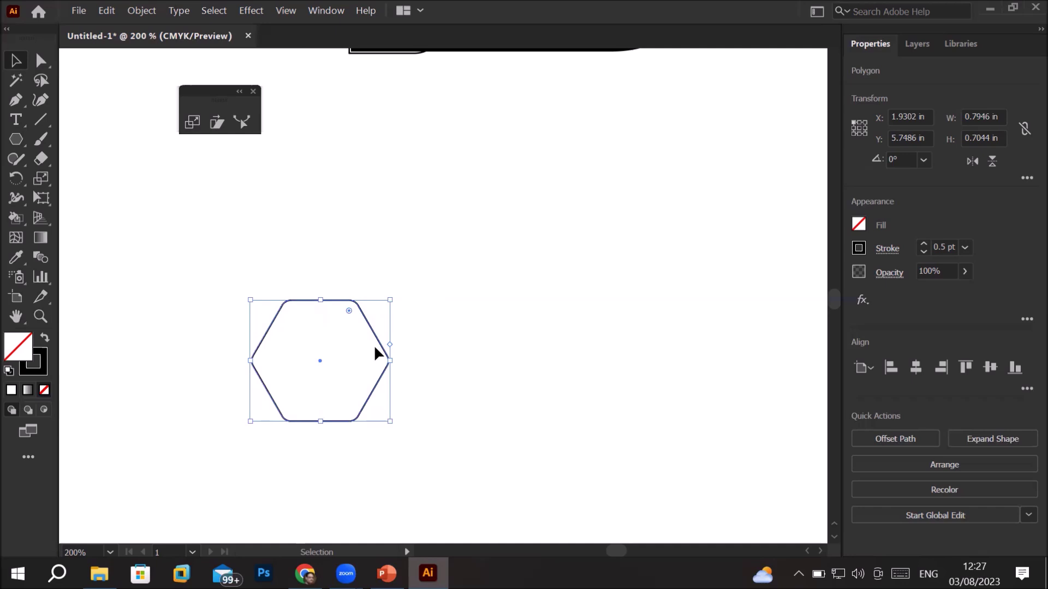
left_click(937, 246)
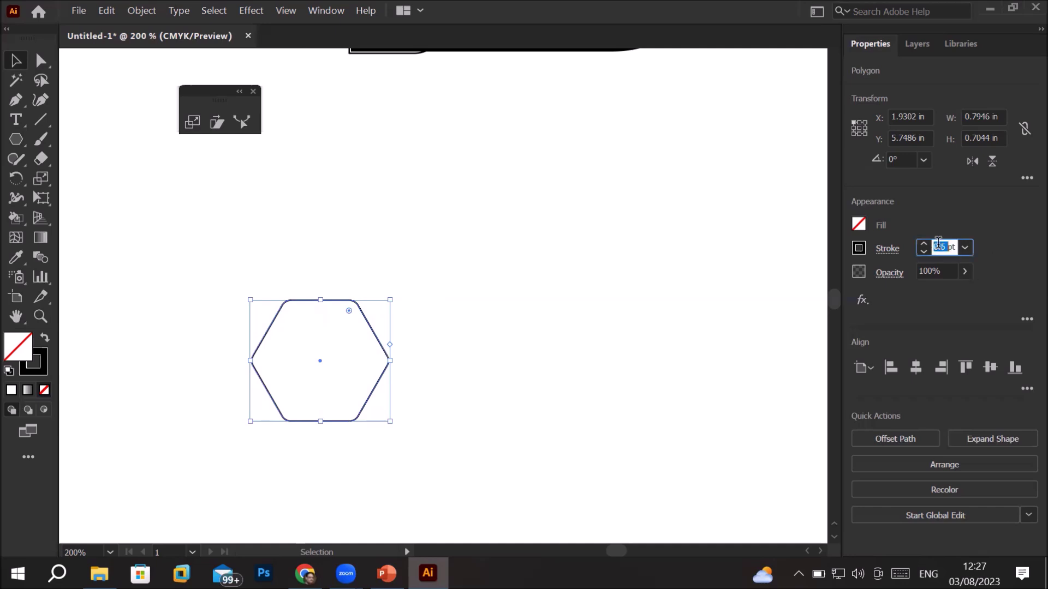
Step: Make an enlarged hexagon copy from its bottom-left corner, then repeat it with Ctrl+D
left_click(192, 122)
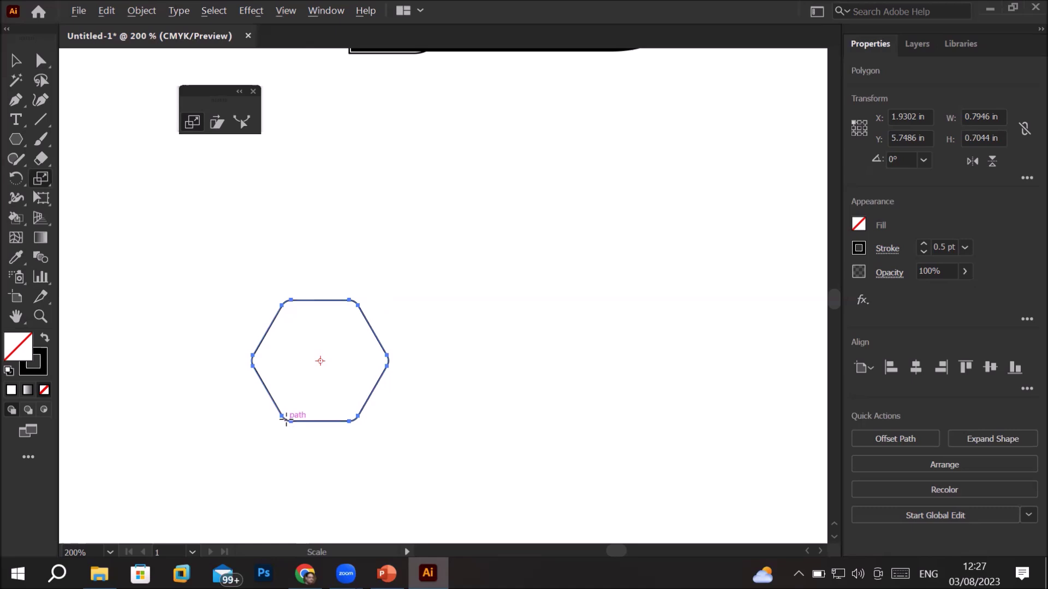
left_click(285, 417, "alt")
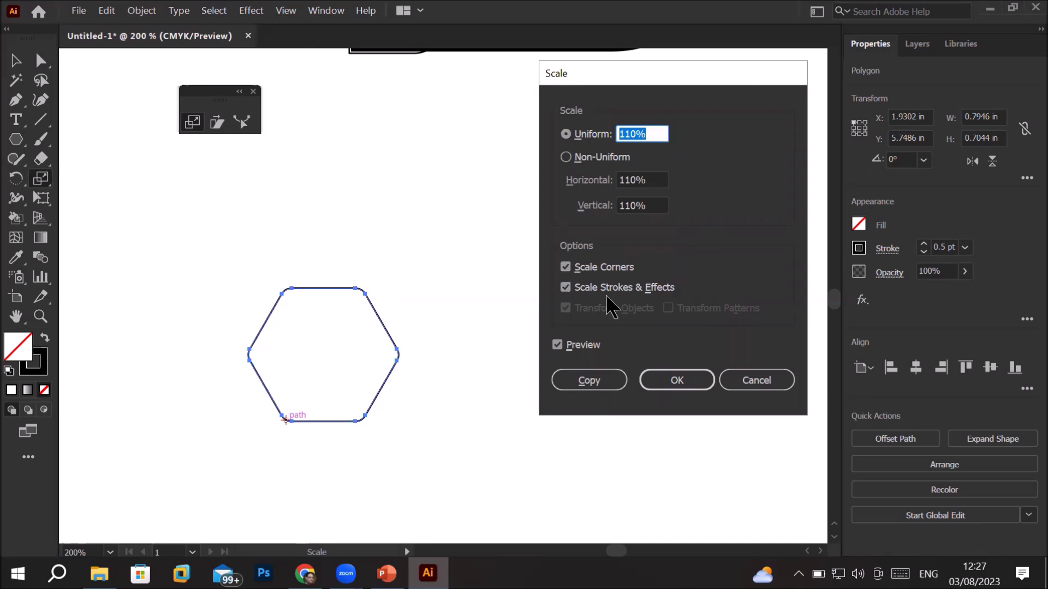
left_click(575, 381)
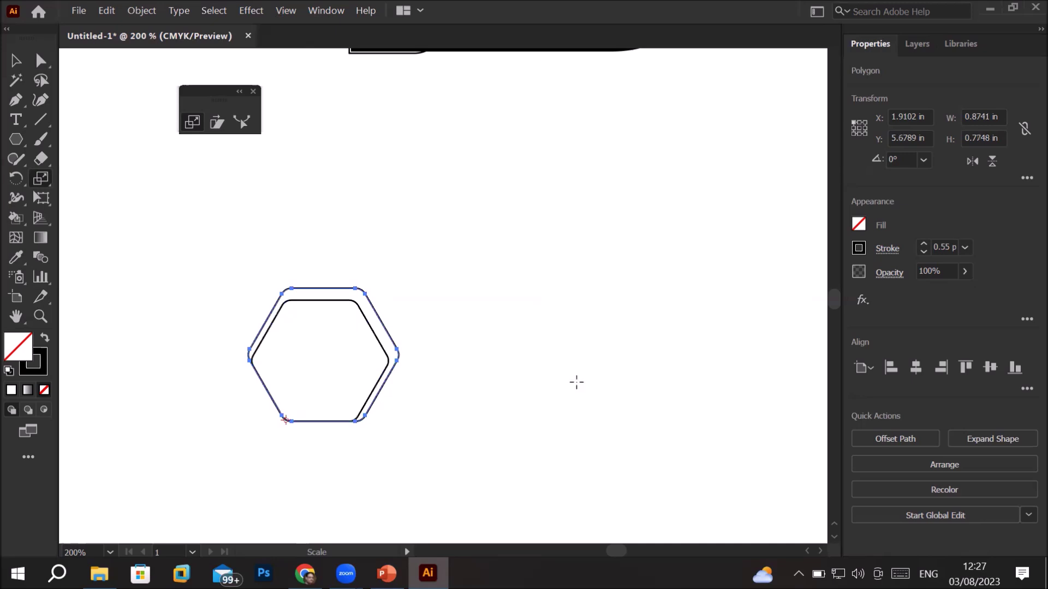
key("ctrl+d")
key("ctrl+d")
key("ctrl+d")
key("ctrl+d")
key("ctrl+d")
key("ctrl+d")
key("ctrl+d")
key("ctrl+d")
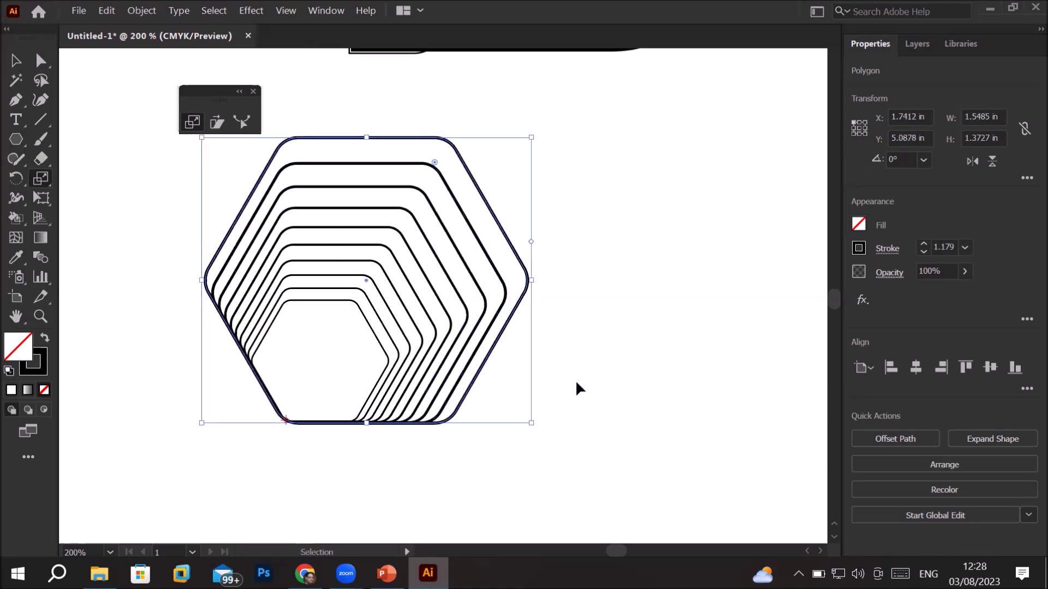
key("ctrl+d")
key("ctrl+d")
key("ctrl+d")
key("s")
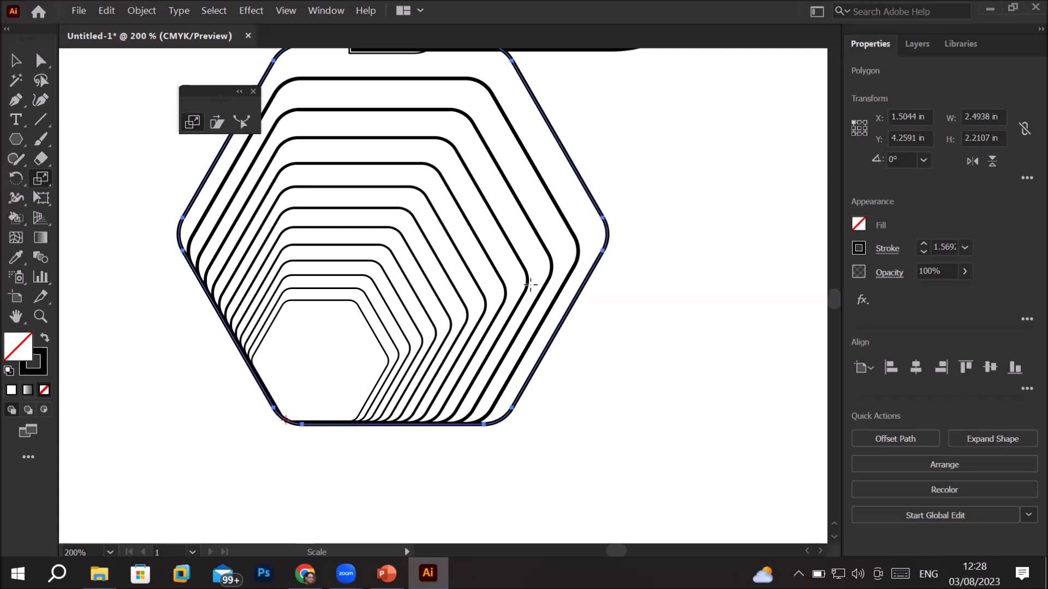
Step: Alt-drag with the Scale tool to add a larger copy of the inner hexagon
scroll(376, 365, "up", 1)
scroll(375, 365, "up", 1)
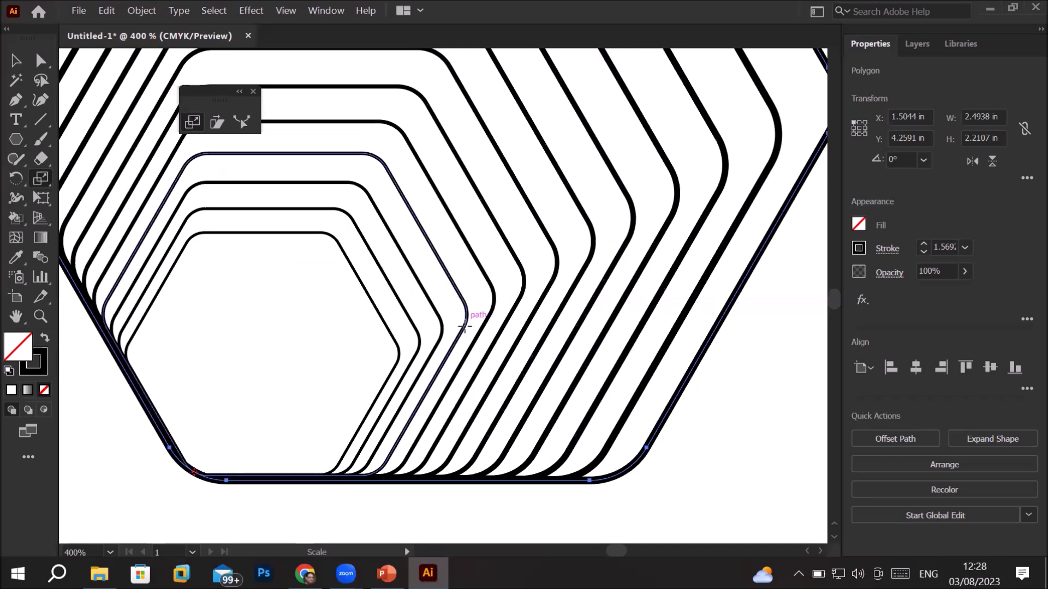
scroll(465, 327, "down", 1)
scroll(491, 322, "down", 1)
scroll(520, 313, "down", 1)
left_click_drag(526, 311, 539, 306)
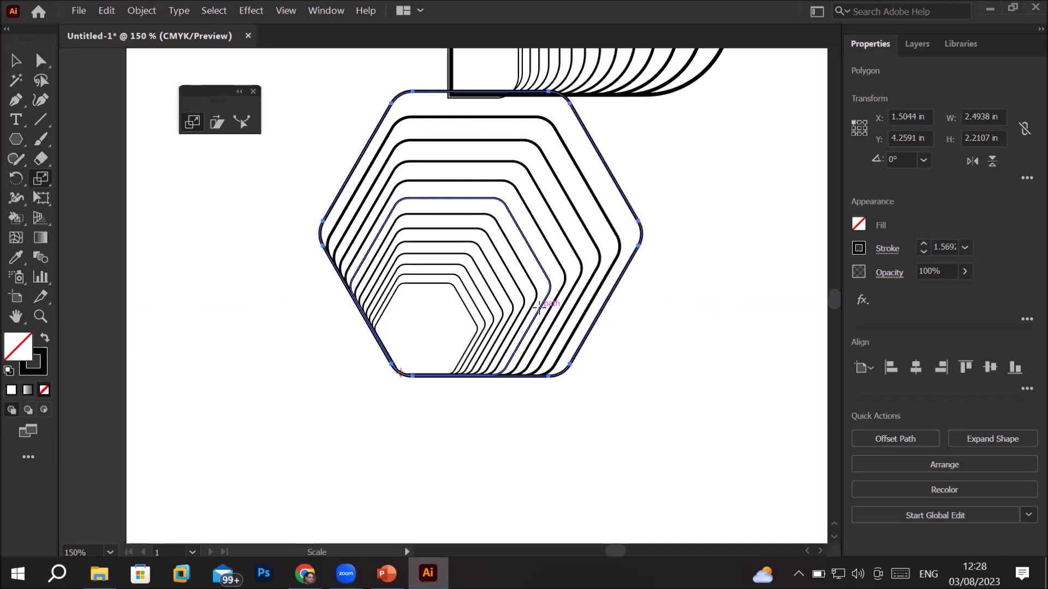
left_click_drag(539, 307, 541, 306)
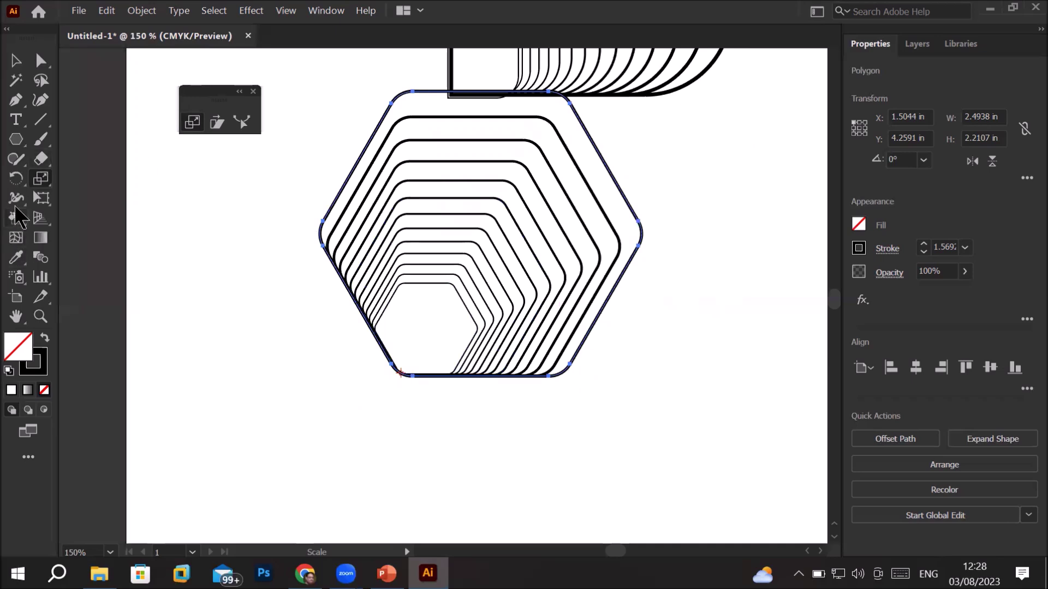
left_click_drag(13, 217, 90, 241)
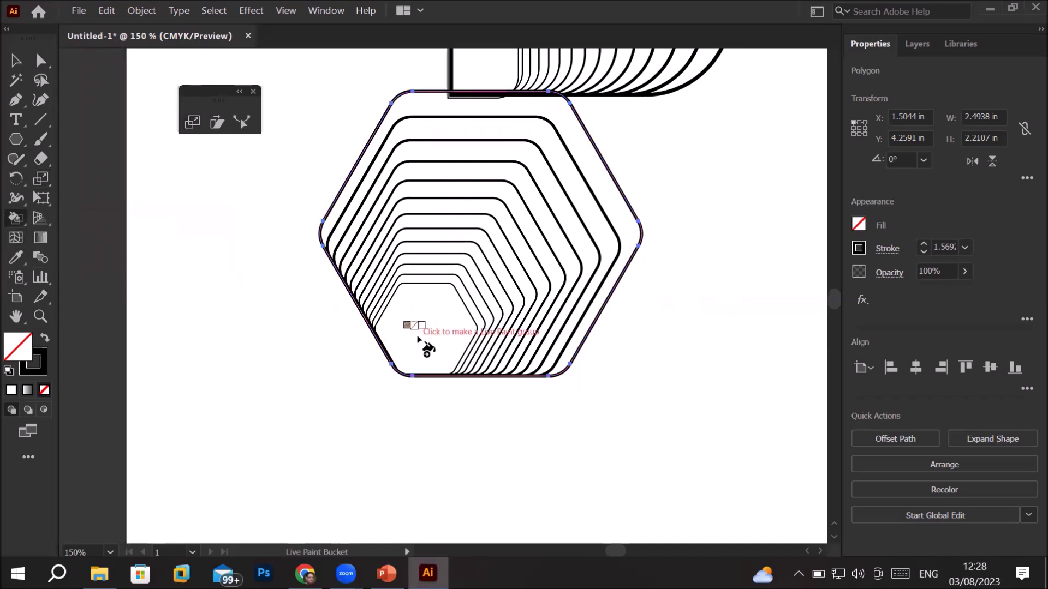
Step: Try filling a hexagon region with red using Live Paint, then undo it
key("d")
scroll(433, 327, "up", 3)
scroll(445, 292, "up", 2)
key("Right")
key("Right")
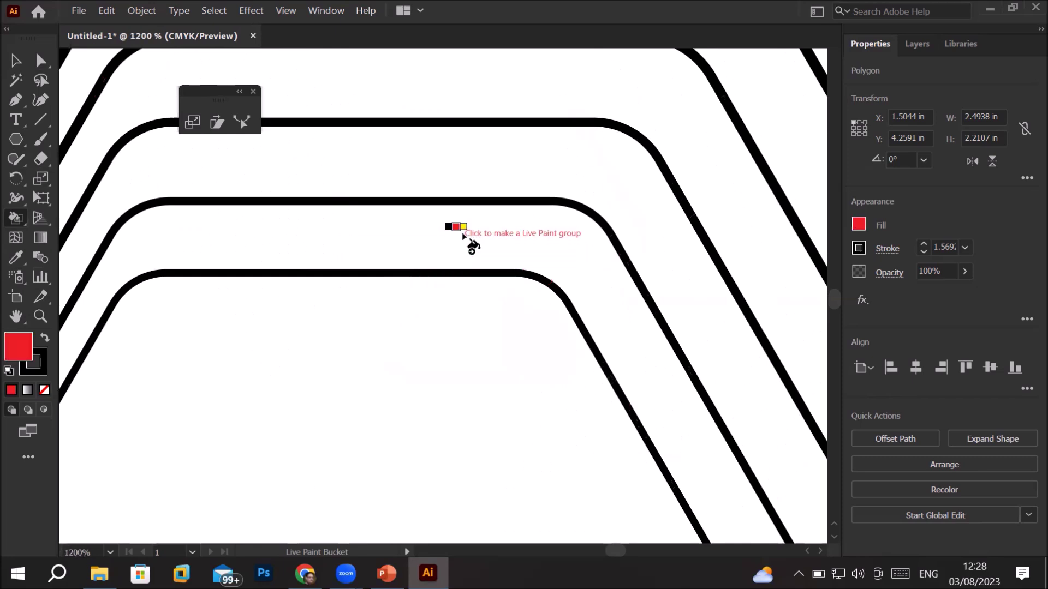
left_click(464, 235)
key("ctrl+z")
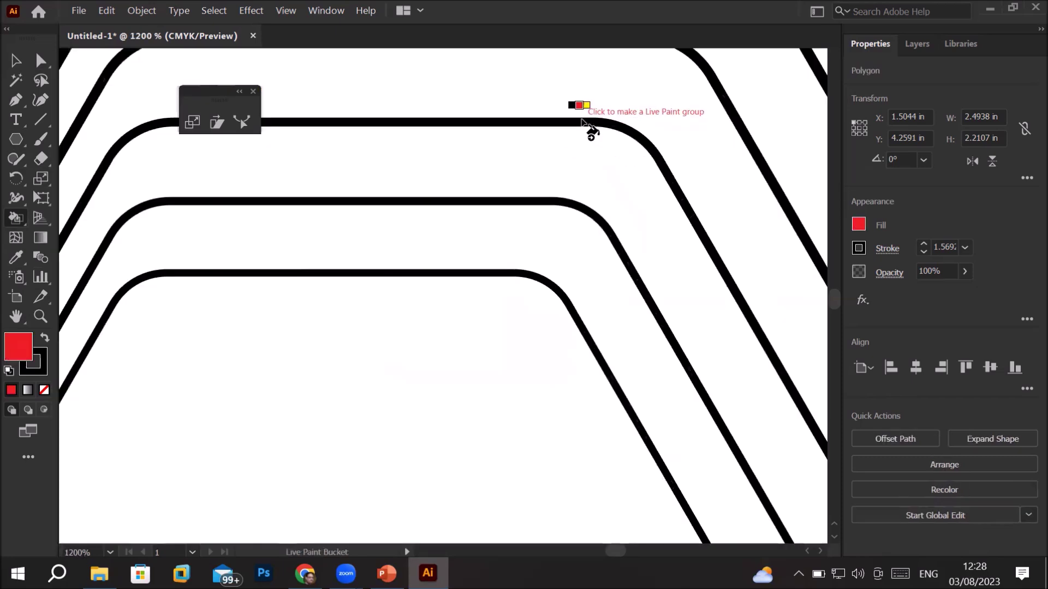
Step: Marquee-select the entire nested hexagon set with the Selection tool
scroll(582, 206, "down", 2)
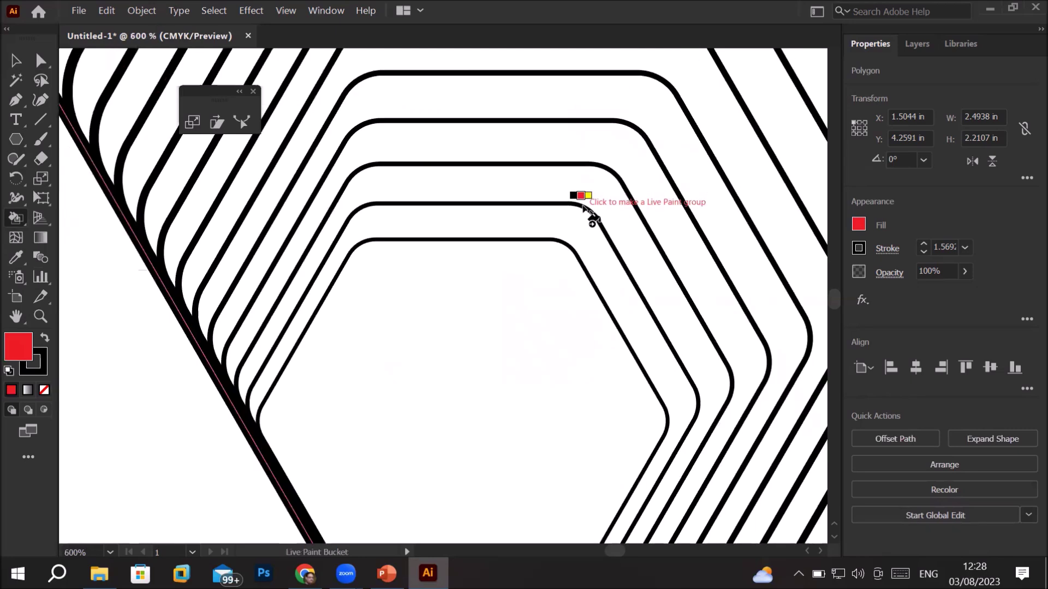
scroll(591, 215, "down", 1)
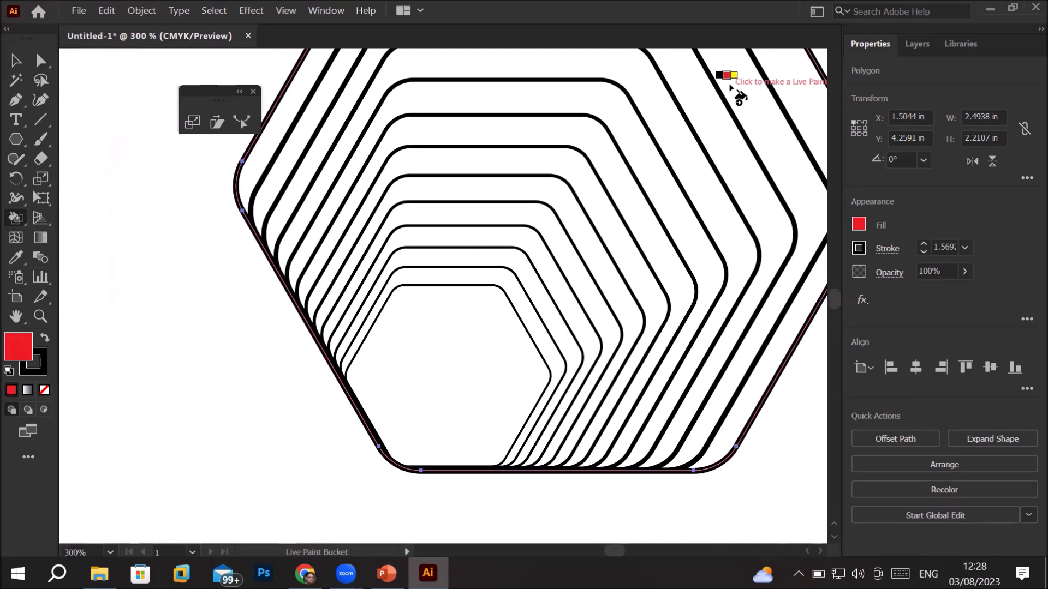
scroll(732, 82, "down", 1)
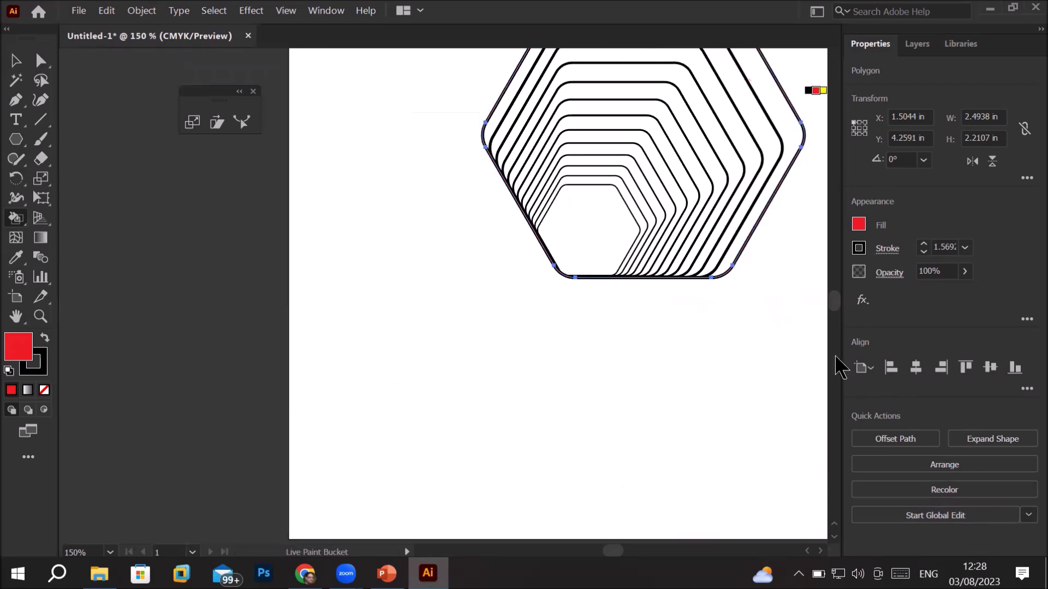
left_click_drag(695, 400, 629, 519)
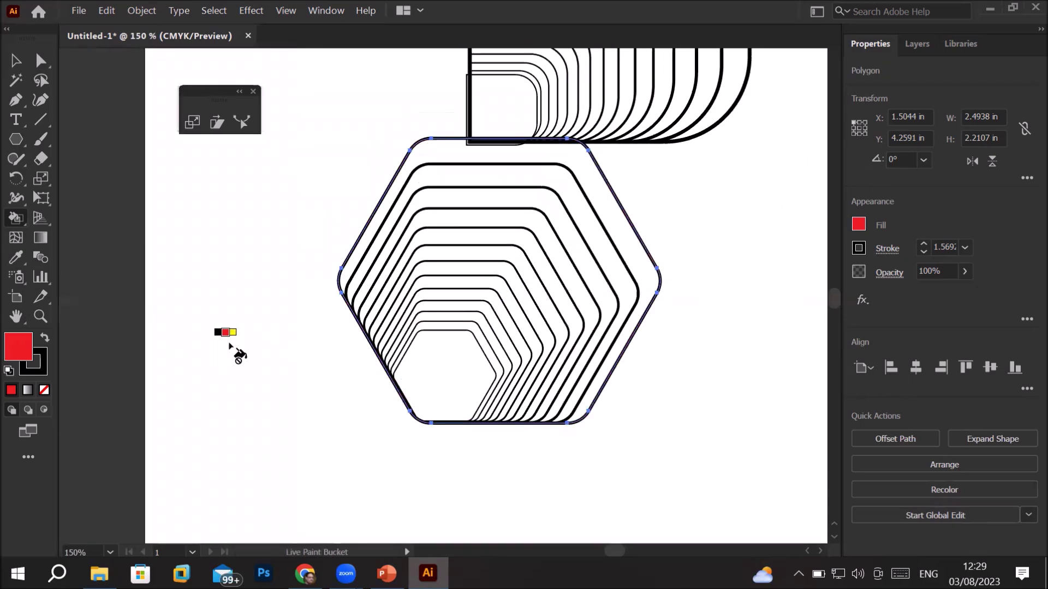
left_click(20, 64)
left_click(772, 361)
left_click_drag(301, 155, 715, 471)
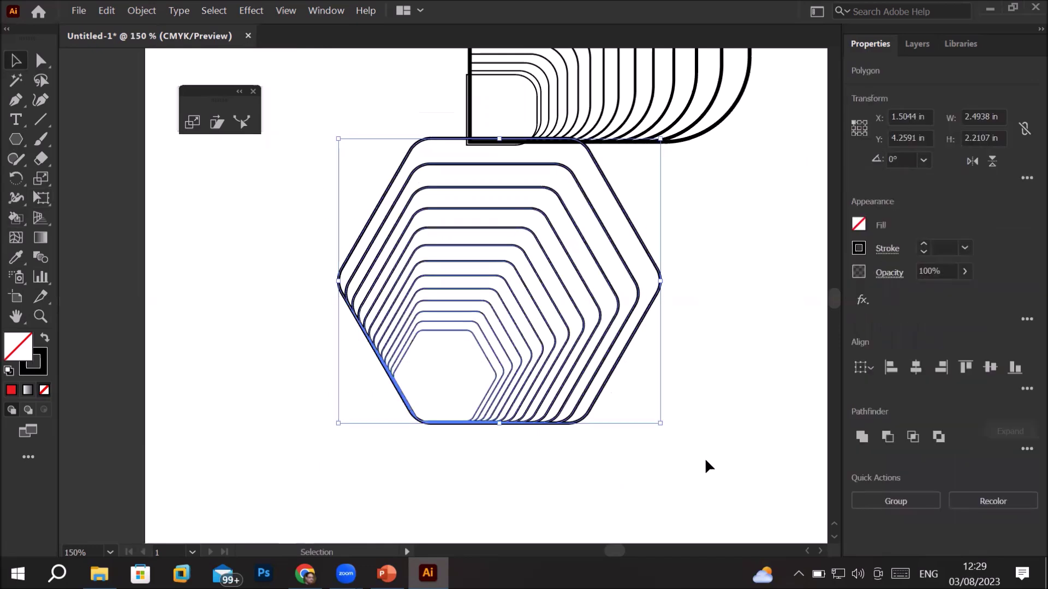
Step: Use Shape Builder to merge the second and third hexagon rings and another adjacent pair into single bands
left_click(16, 219)
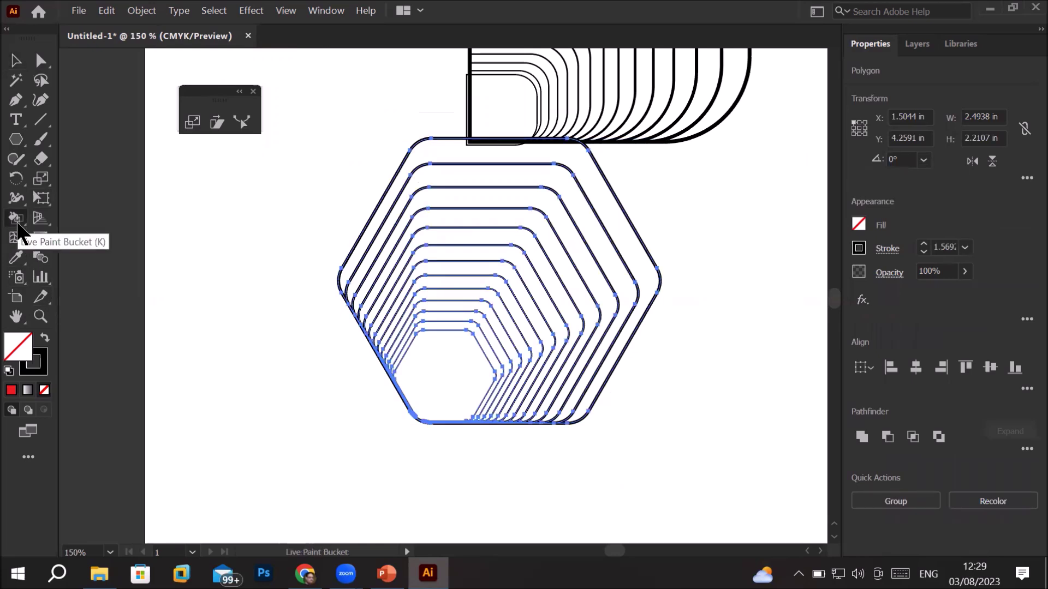
left_click(17, 219)
left_click(77, 217)
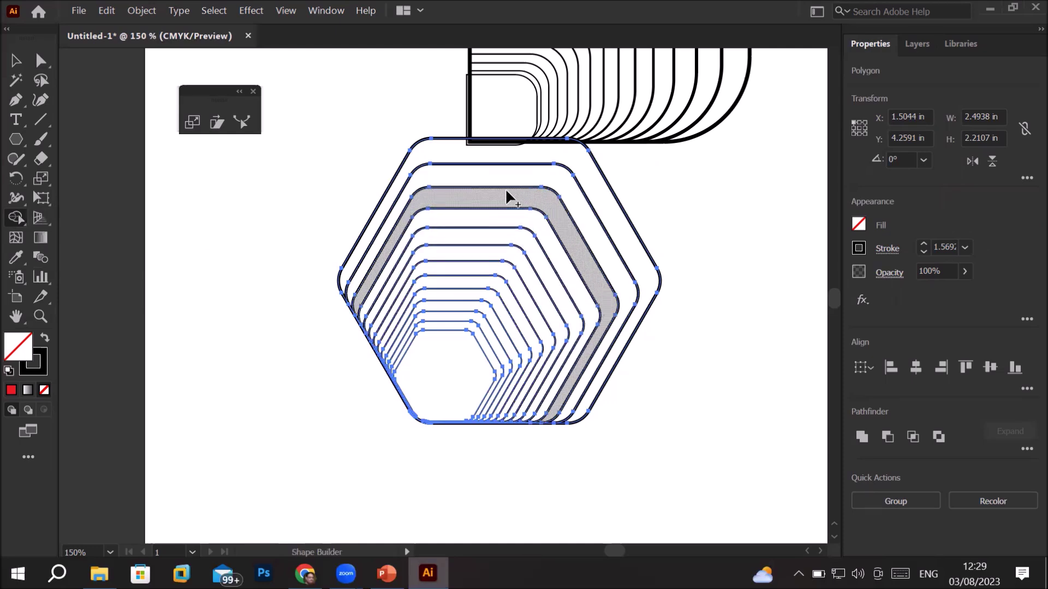
left_click_drag(511, 185, 510, 195)
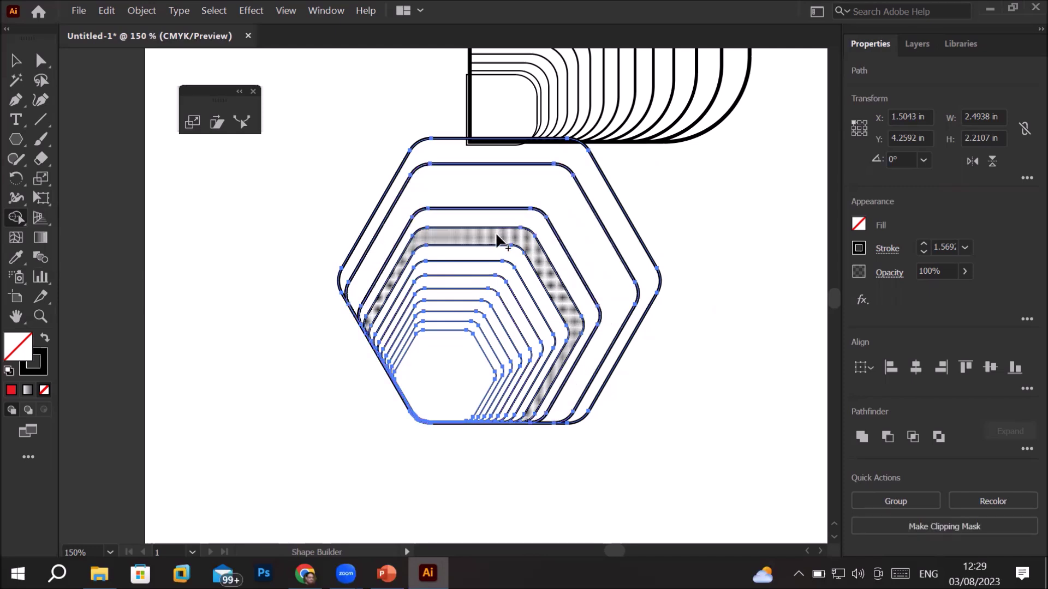
left_click_drag(497, 237, 470, 336)
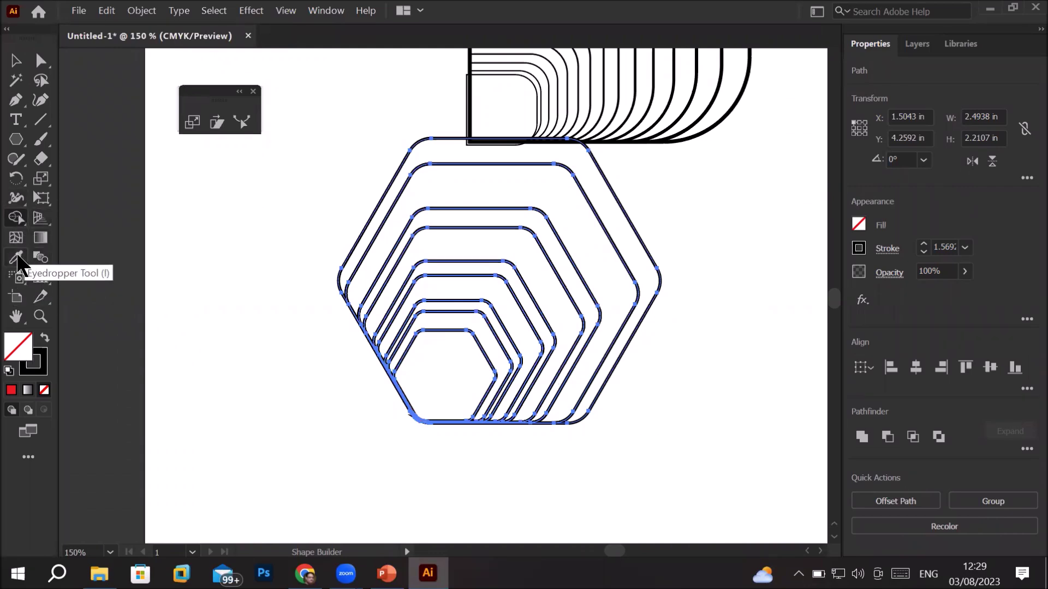
Step: Live-paint the outer hexagon band red and the next inner band green
left_click(17, 217)
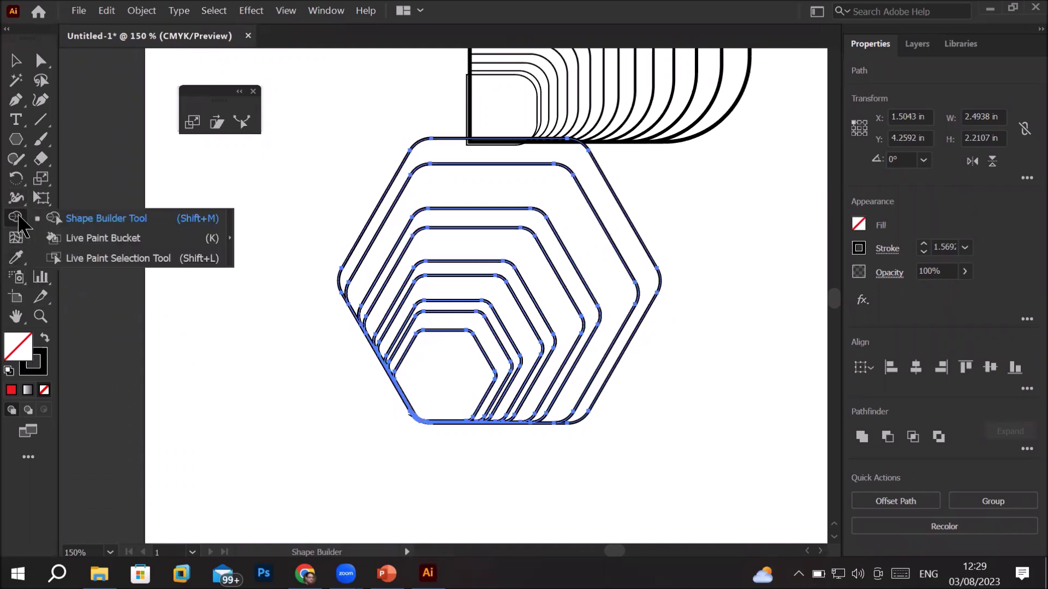
left_click(98, 239)
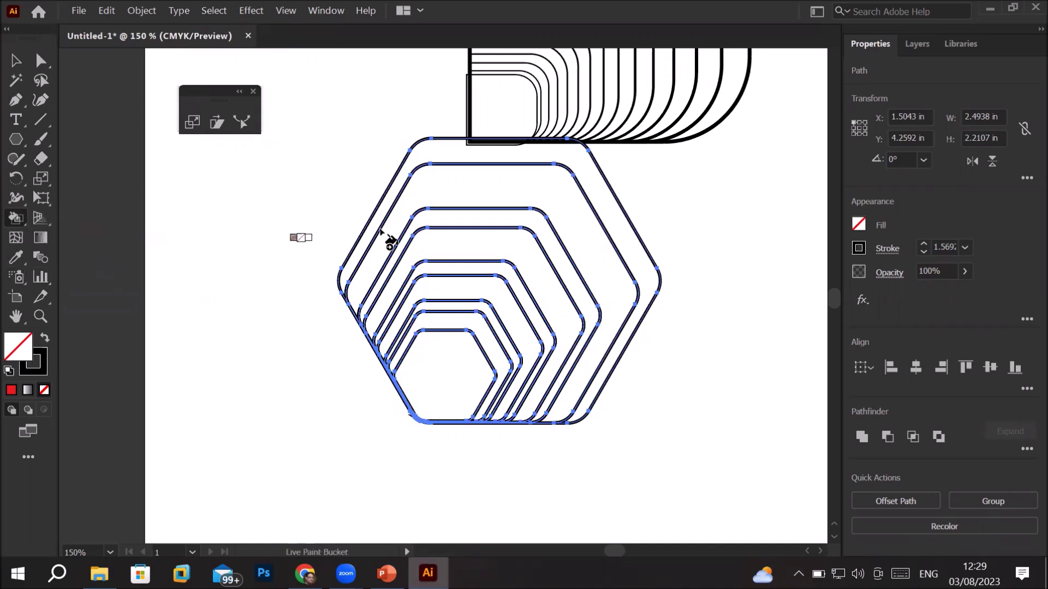
key("Right")
key("Right")
key("Right")
left_click(481, 186)
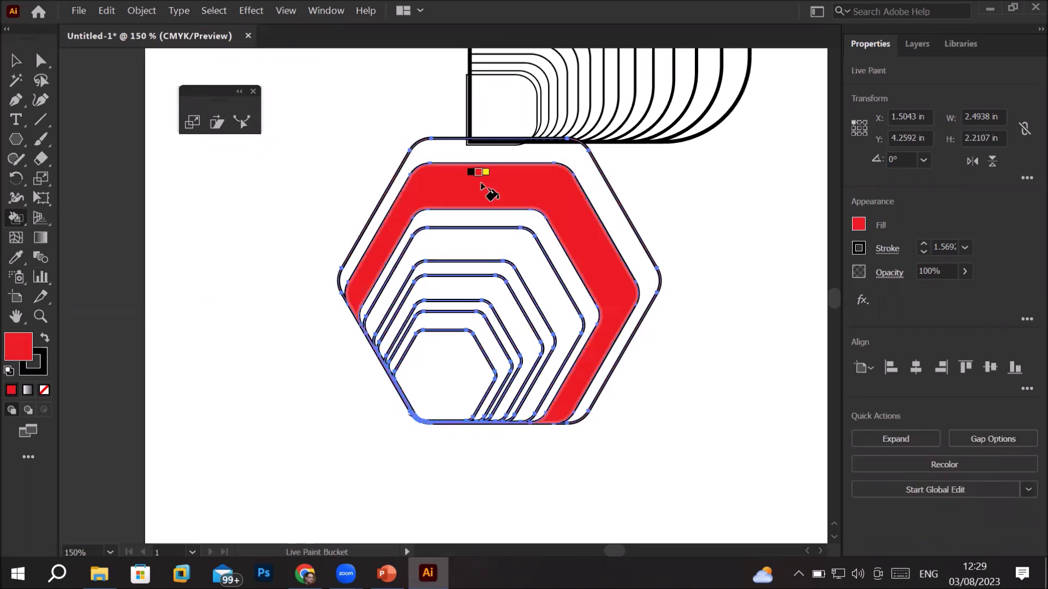
key("Right")
key("Right")
left_click(491, 246)
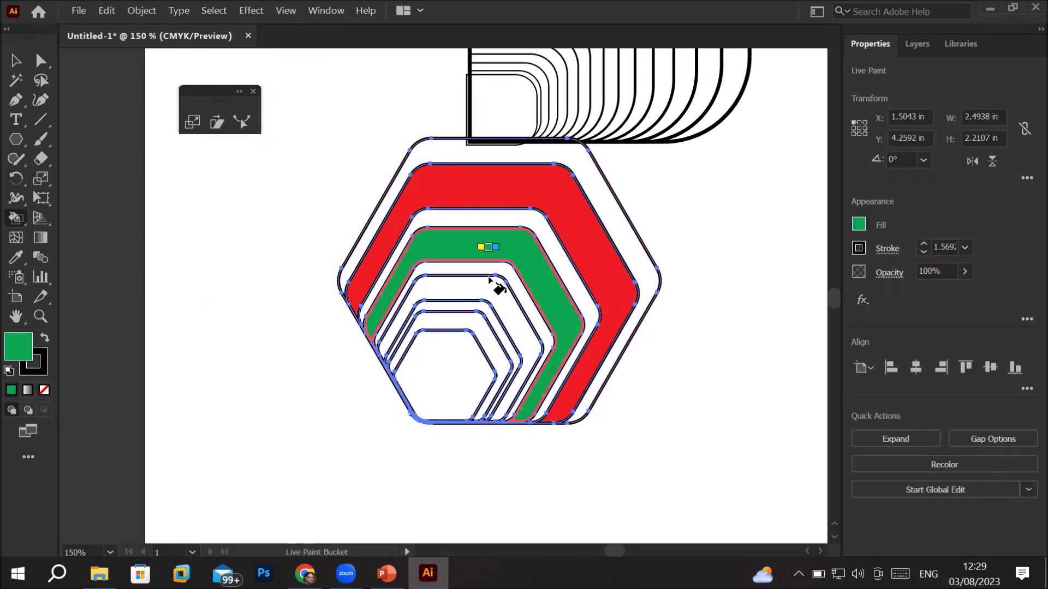
Step: Paint the third band blue and the innermost hexagon red, then review the result
key("Right")
key("Right")
left_click(485, 295)
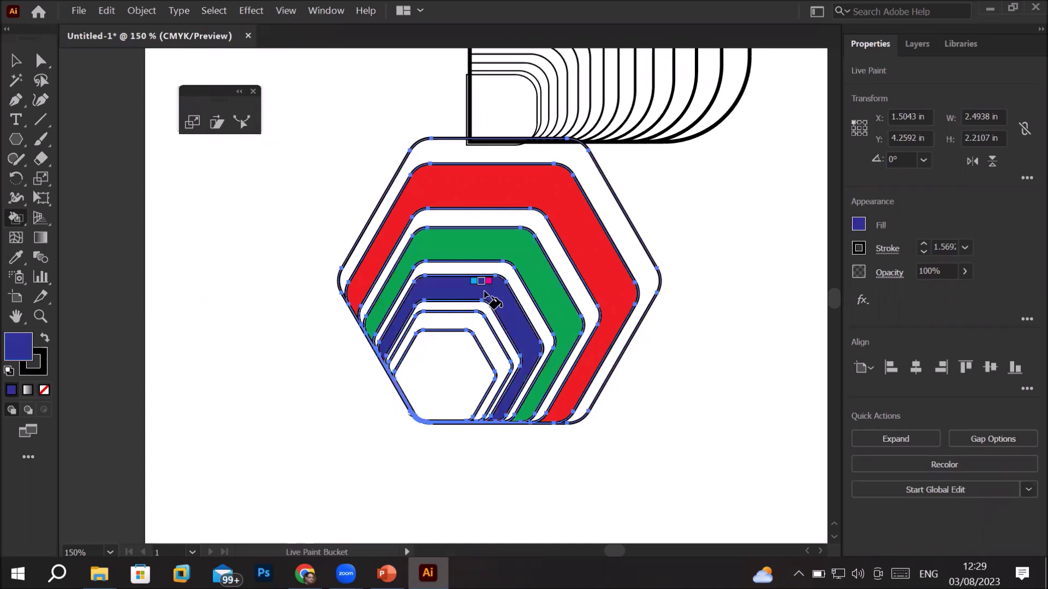
key("Right")
key("Right")
left_click(448, 358)
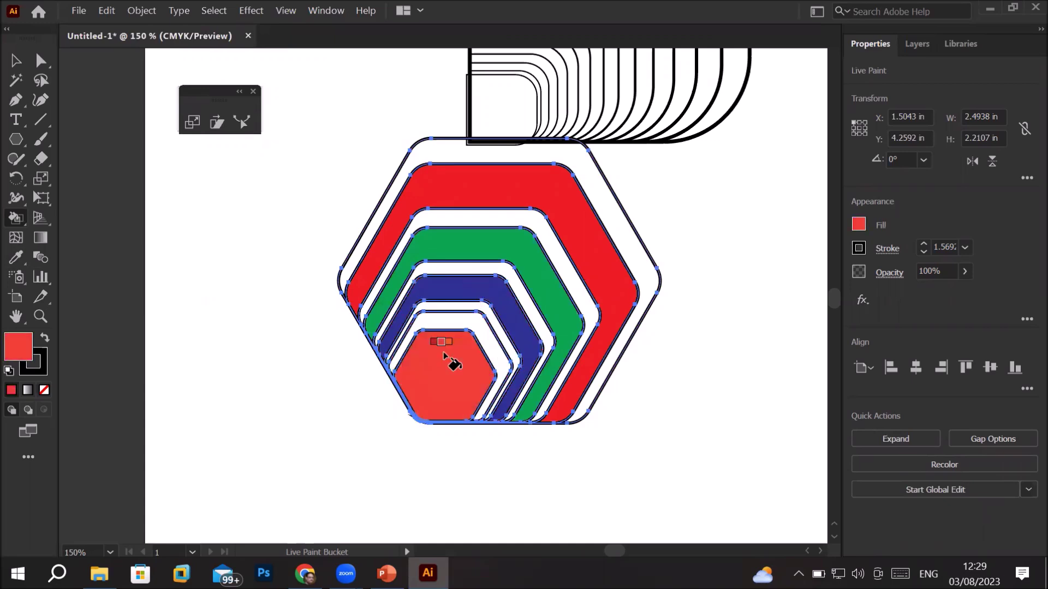
scroll(677, 365, "down", 2)
scroll(677, 366, "up", 1)
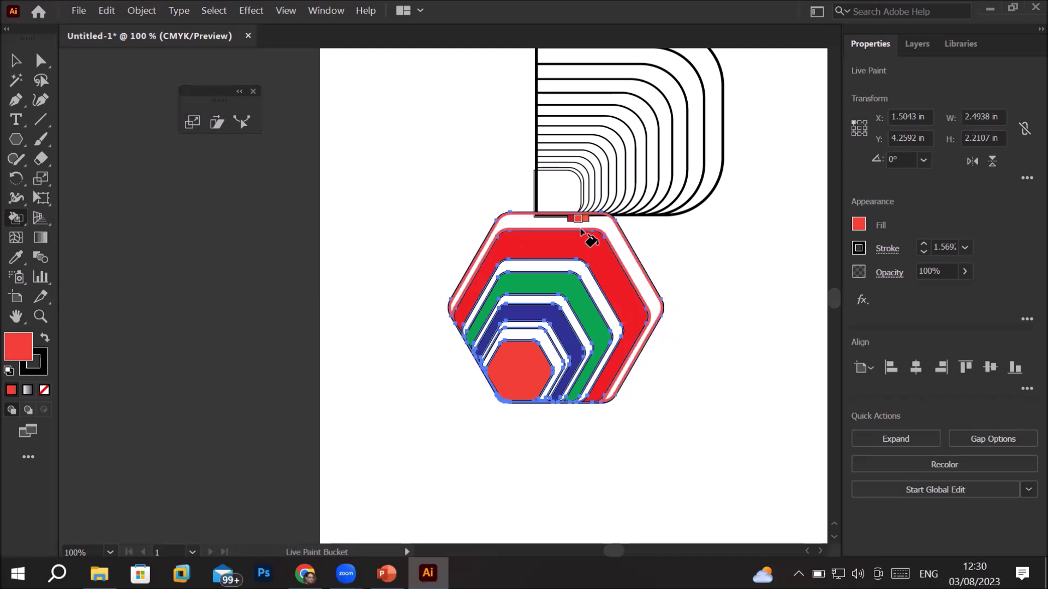
scroll(586, 234, "up", 1)
scroll(589, 238, "down", 2)
scroll(590, 238, "down", 2)
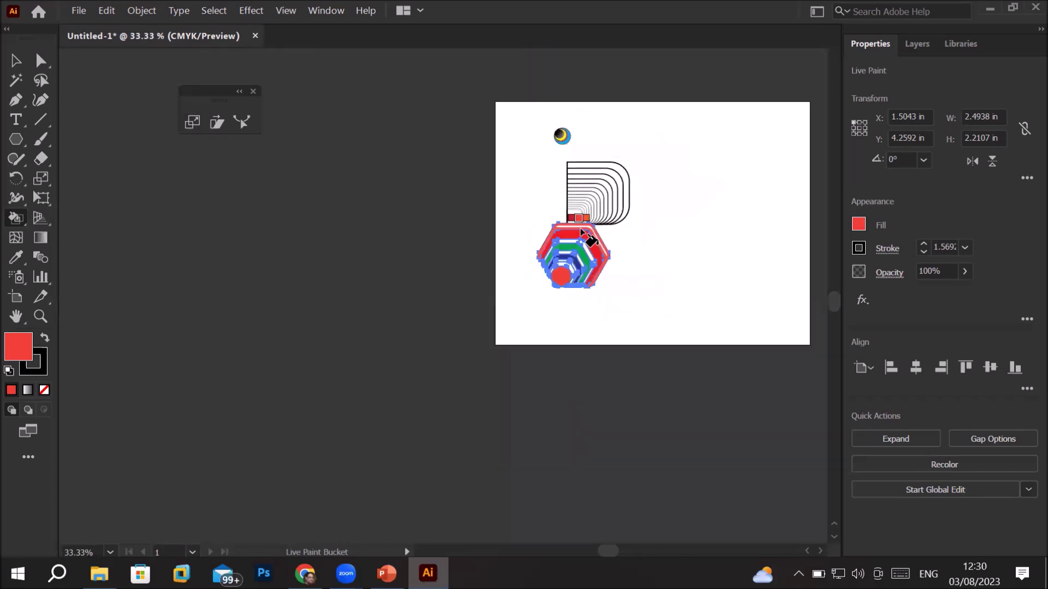
scroll(739, 82, "up", 1)
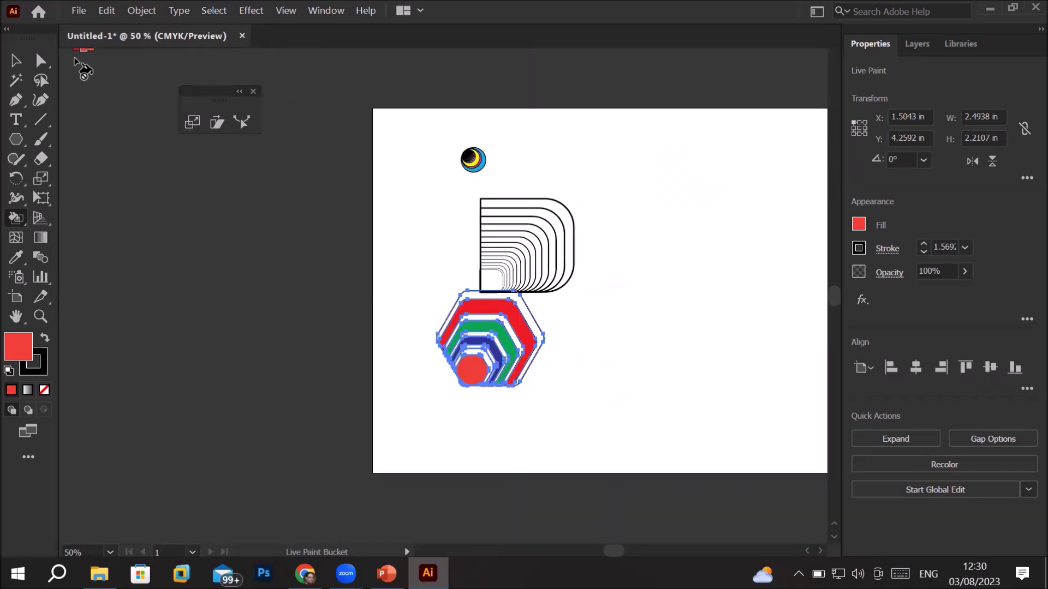
left_click(21, 62)
Step: Clear the artboard and draw a square about 2.7 inches wide
left_click_drag(426, 126, 642, 449)
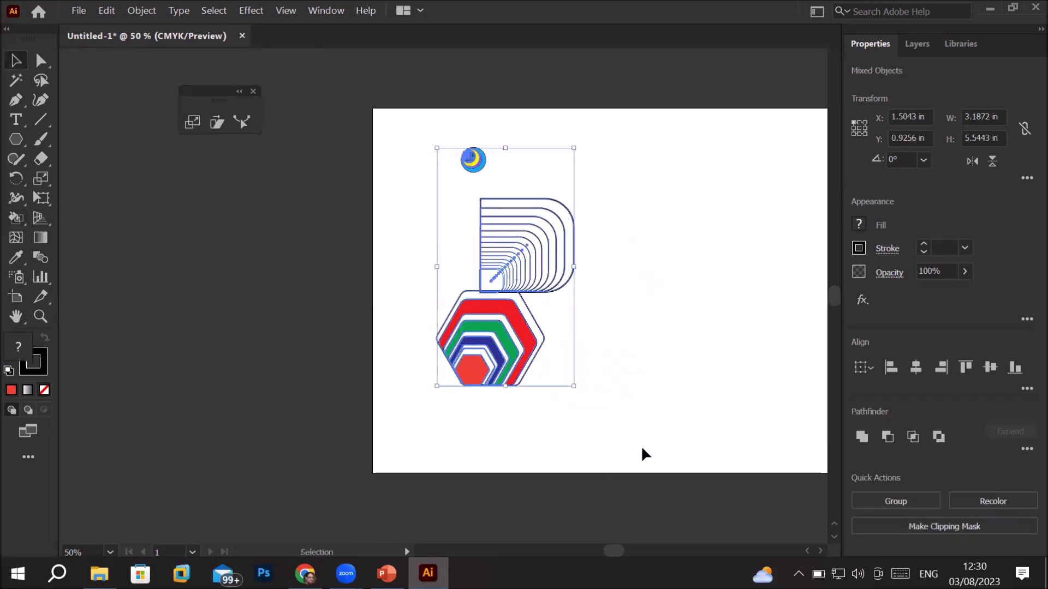
key("Delete")
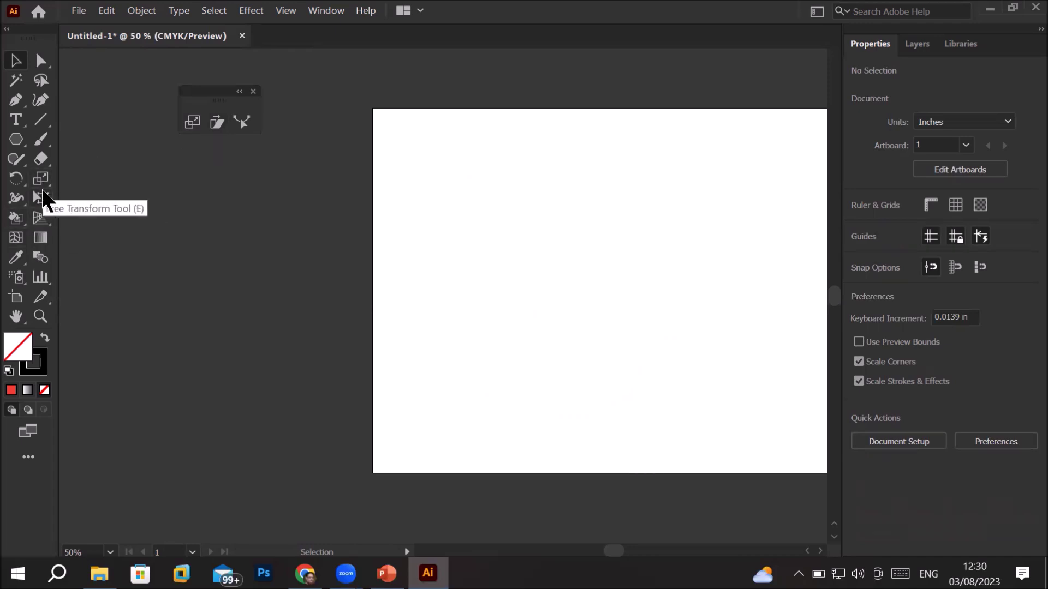
left_click(17, 141)
left_click(95, 140)
left_click_drag(492, 214, 647, 359)
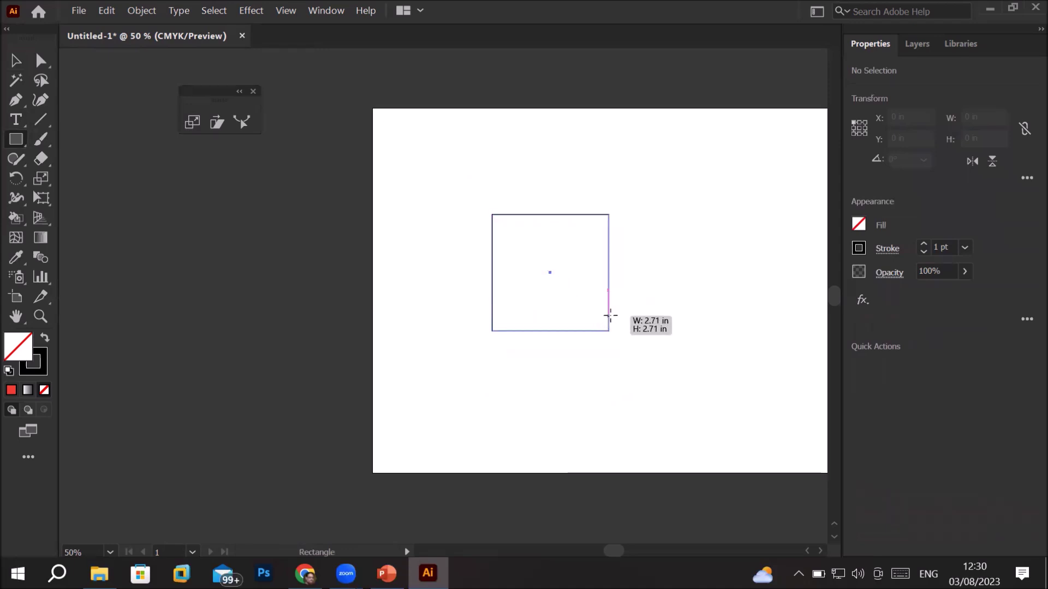
left_click_drag(647, 359, 609, 315)
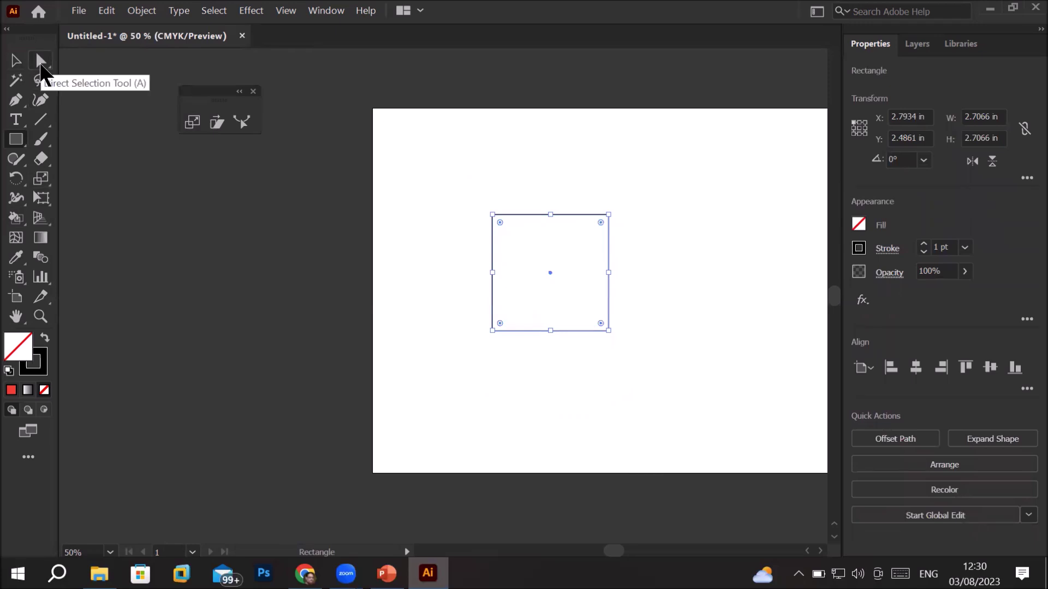
Step: Scale the square's top anchors wider to taper it into a trapezoid
left_click(41, 61)
left_click_drag(457, 195, 660, 250)
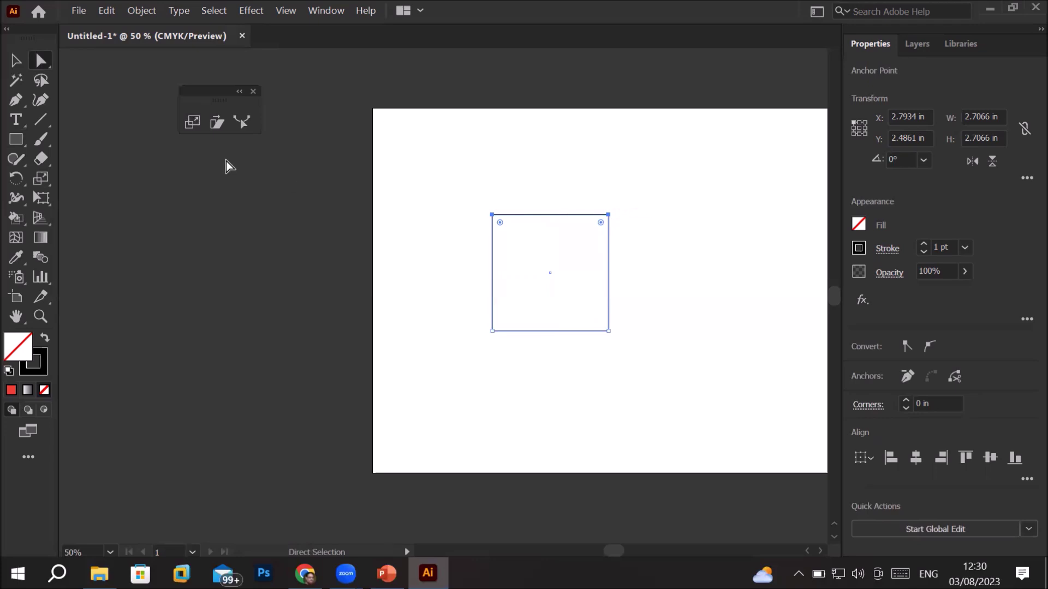
left_click(195, 128)
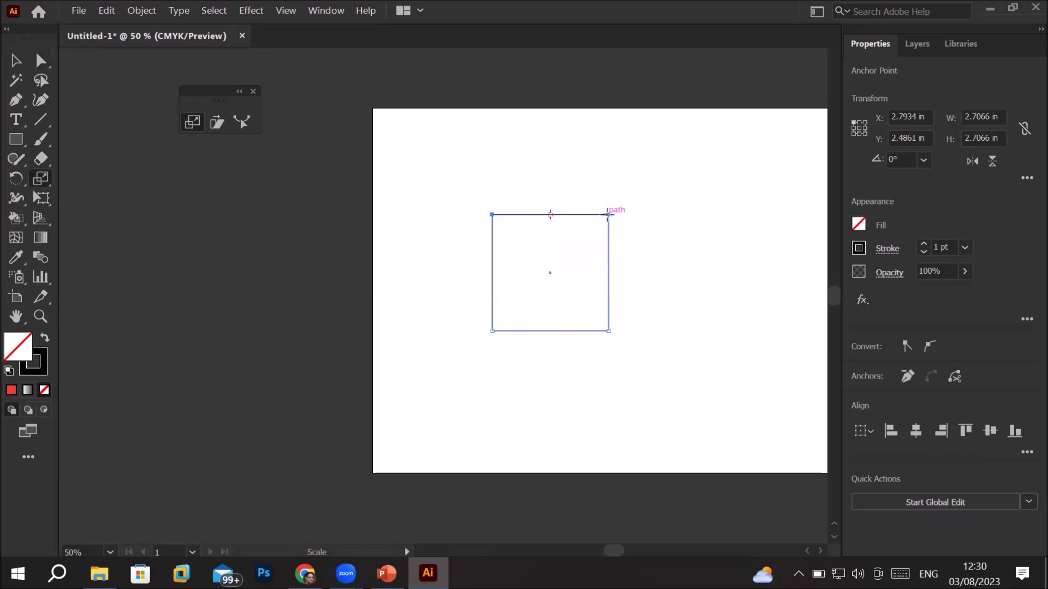
mouse_move(607, 214)
left_mouse_down()
mouse_move(678, 216)
mouse_move(561, 216)
mouse_move(781, 234)
mouse_move(557, 225)
mouse_move(745, 228)
mouse_move(600, 219)
left_mouse_up()
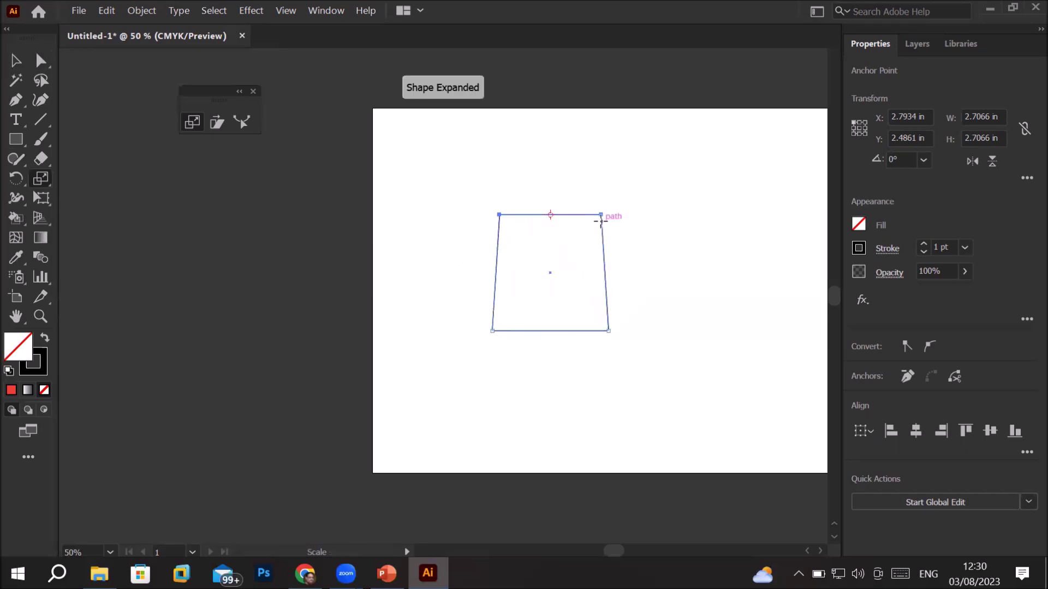
Step: Delete the trapezoid completely so the artboard is empty
key("Delete")
key("ctrl+z")
key("Delete")
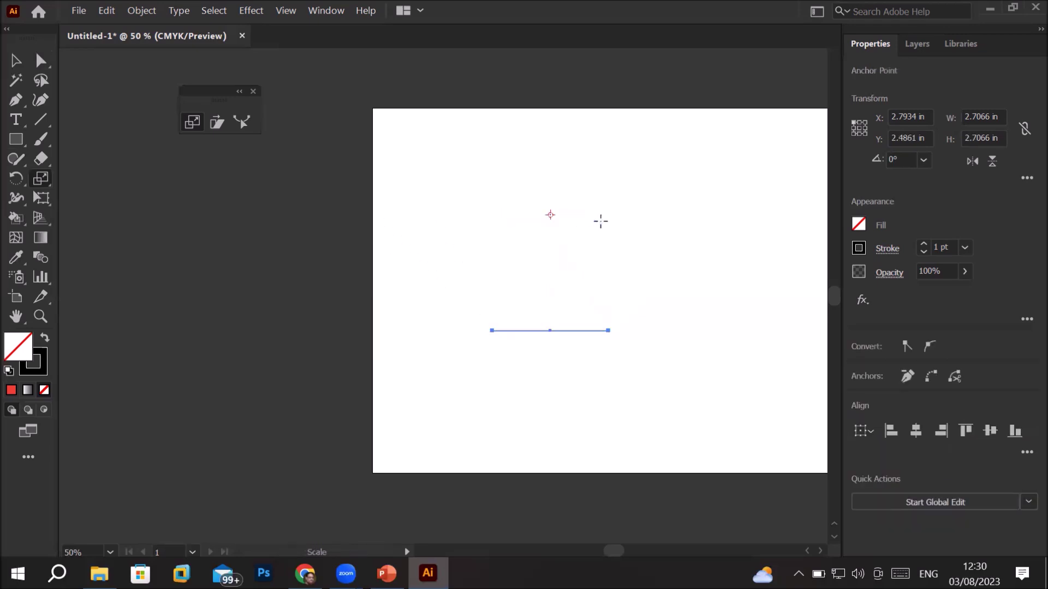
key("Delete")
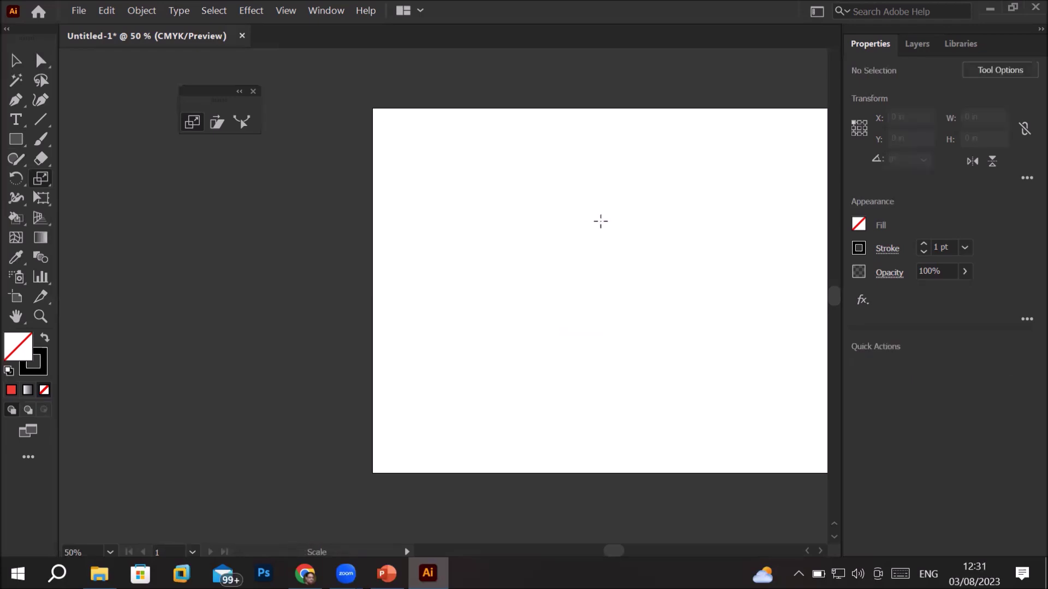
Step: Draw a small solid black square near the artboard's top-left
left_click(21, 143)
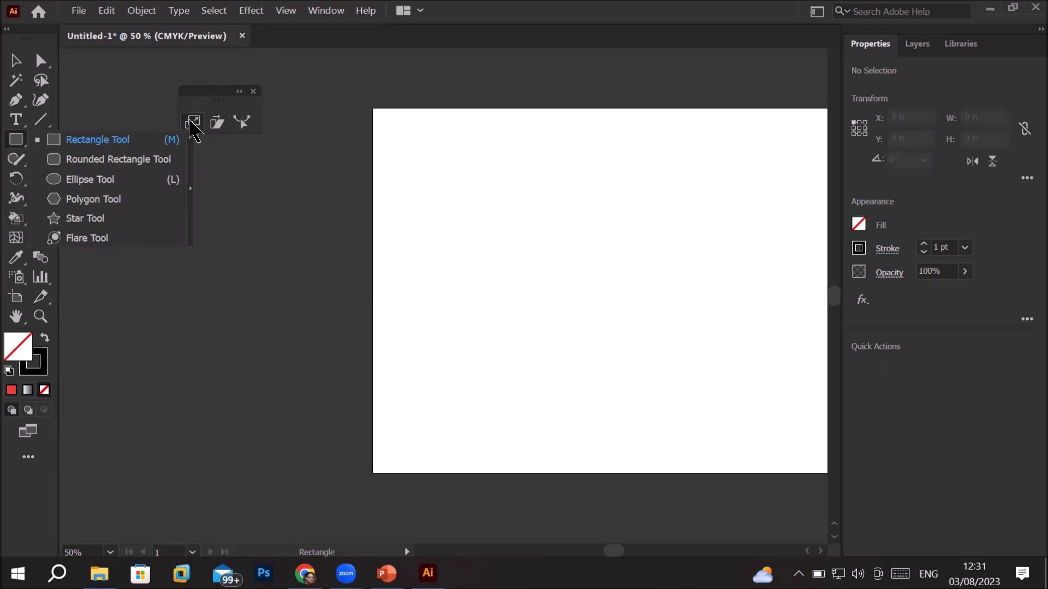
left_click(76, 140)
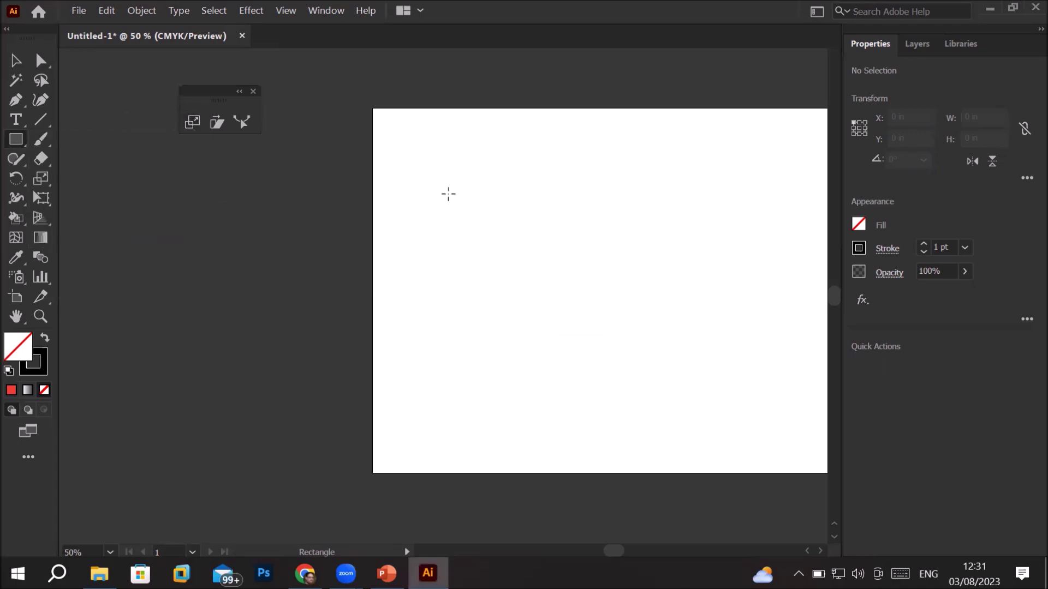
left_click_drag(445, 179, 488, 222)
left_click(45, 339)
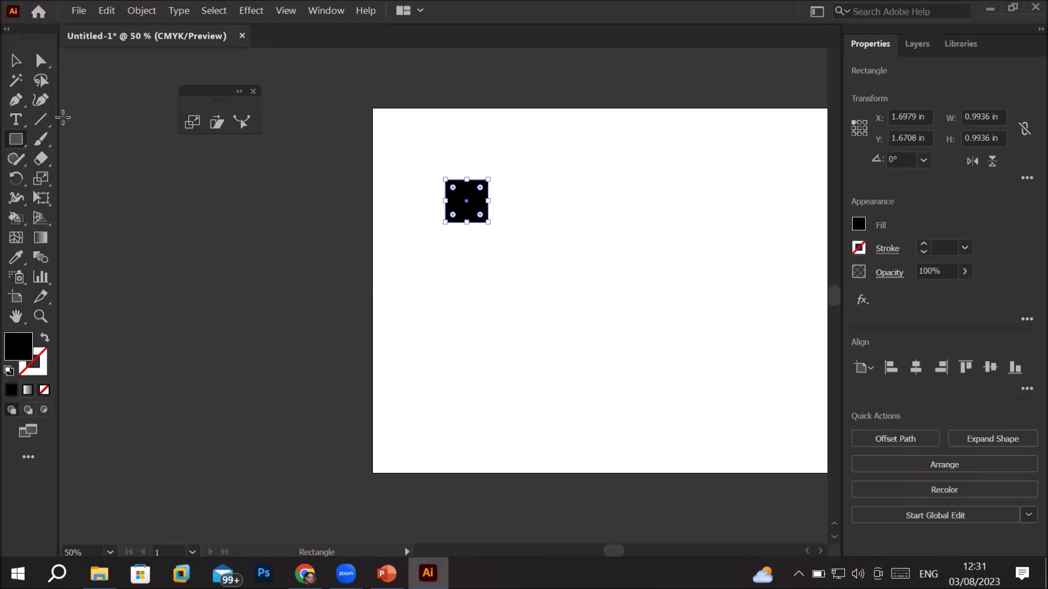
Step: Duplicate the square to the right with Ctrl+D into an equally spaced row
left_click(15, 60)
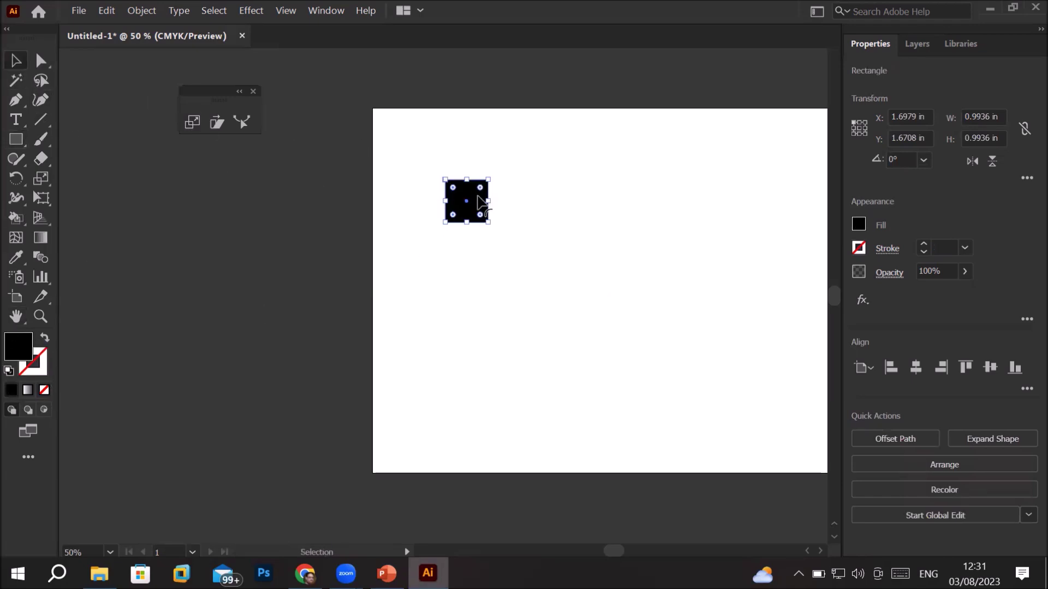
left_click_drag(485, 205, 527, 196)
key("ctrl+d")
key("ctrl+d")
key("ctrl+d")
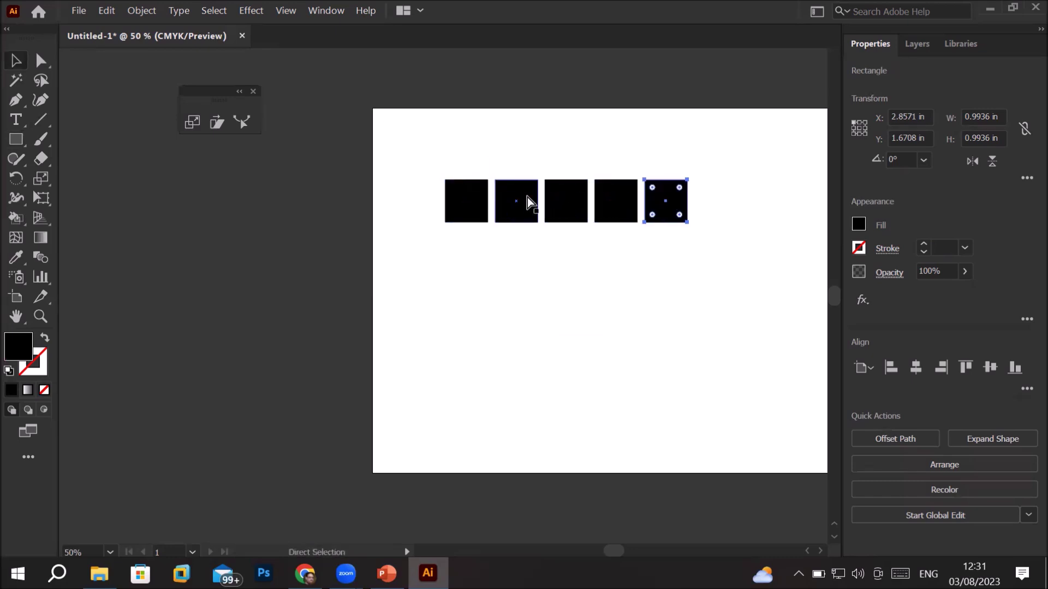
key("ctrl+d")
Step: Select the top anchor points of all six squares
left_click_drag(417, 152, 808, 293)
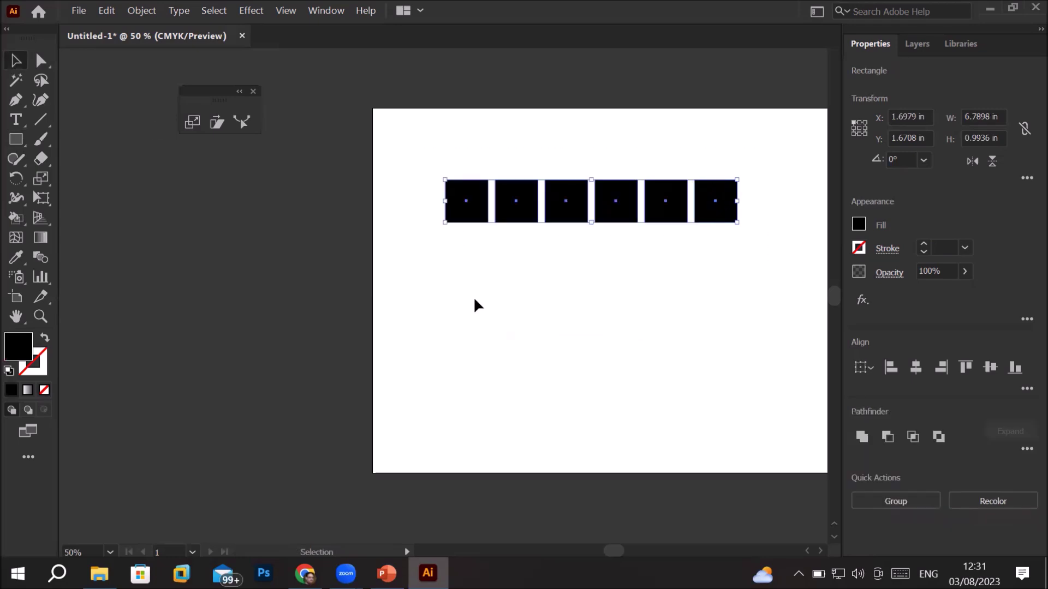
left_click(449, 300)
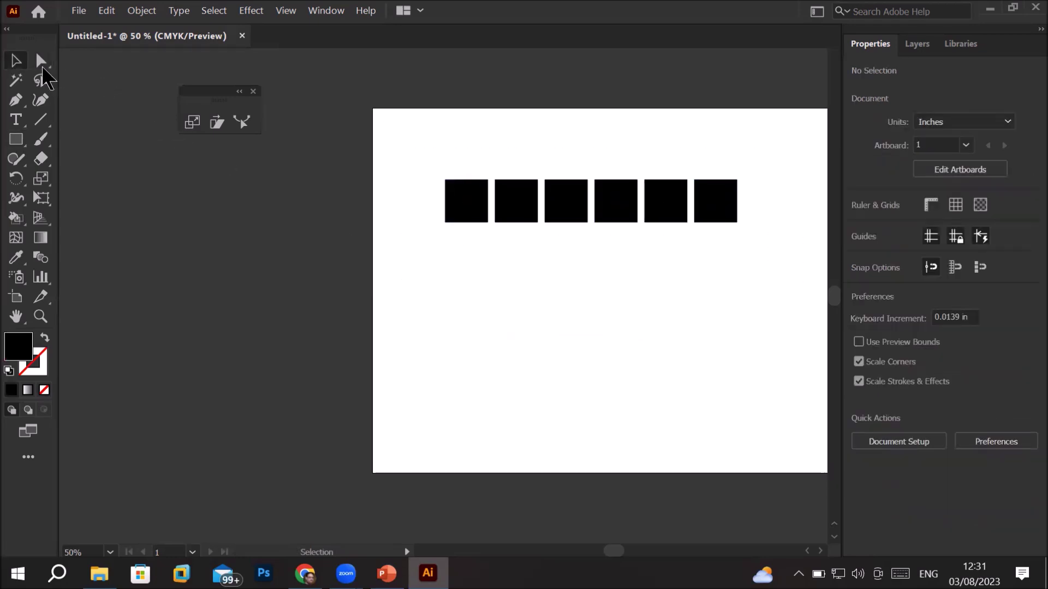
left_click(41, 60)
left_click_drag(426, 165, 765, 196)
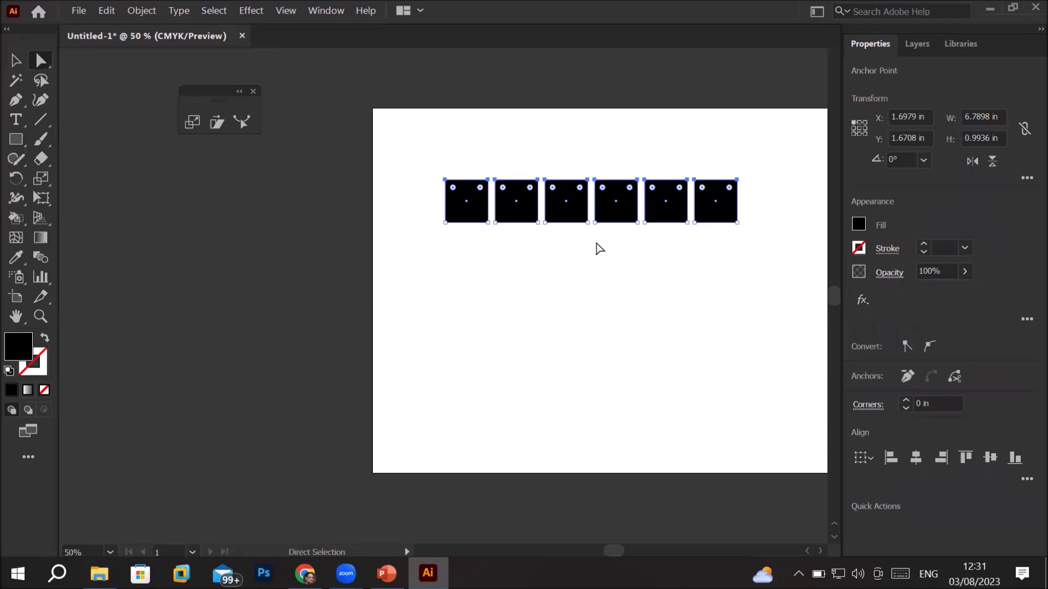
Step: Try scaling the squares' tops around a central origin, then undo the flared result
left_click(192, 127)
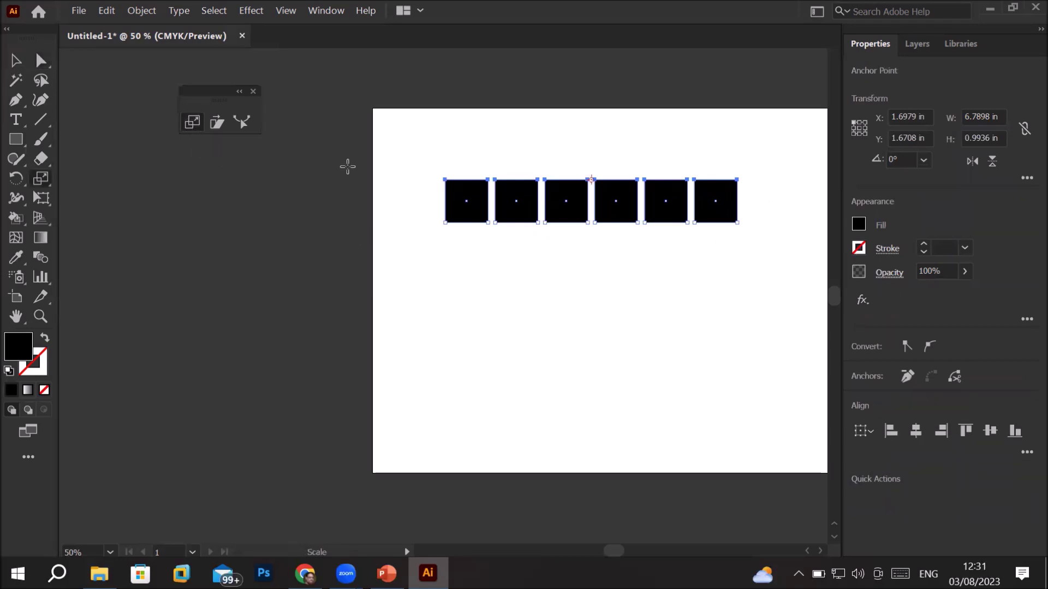
left_click(588, 179)
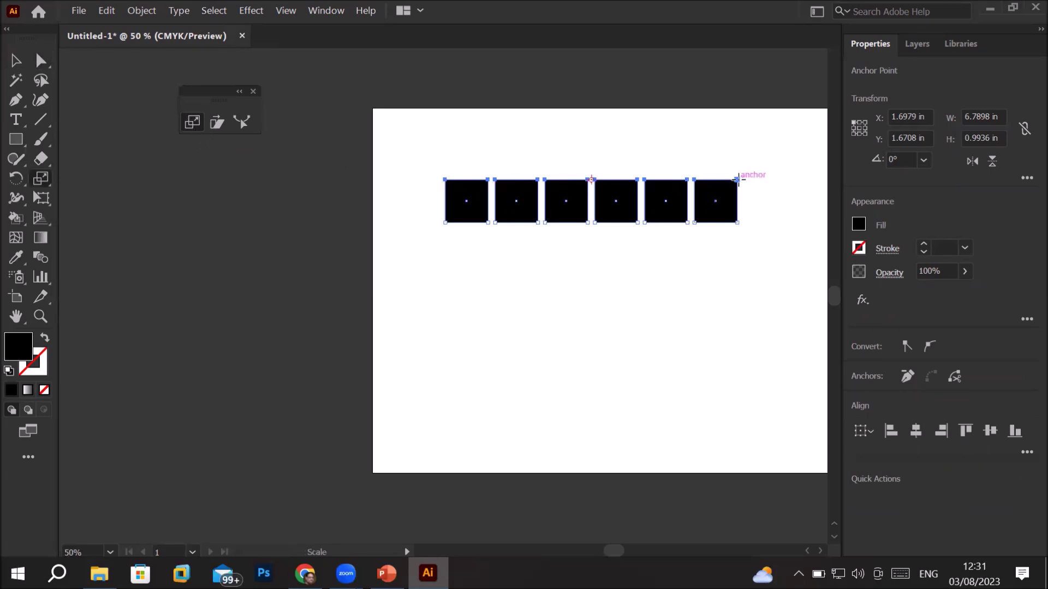
left_click_drag(736, 178, 636, 188)
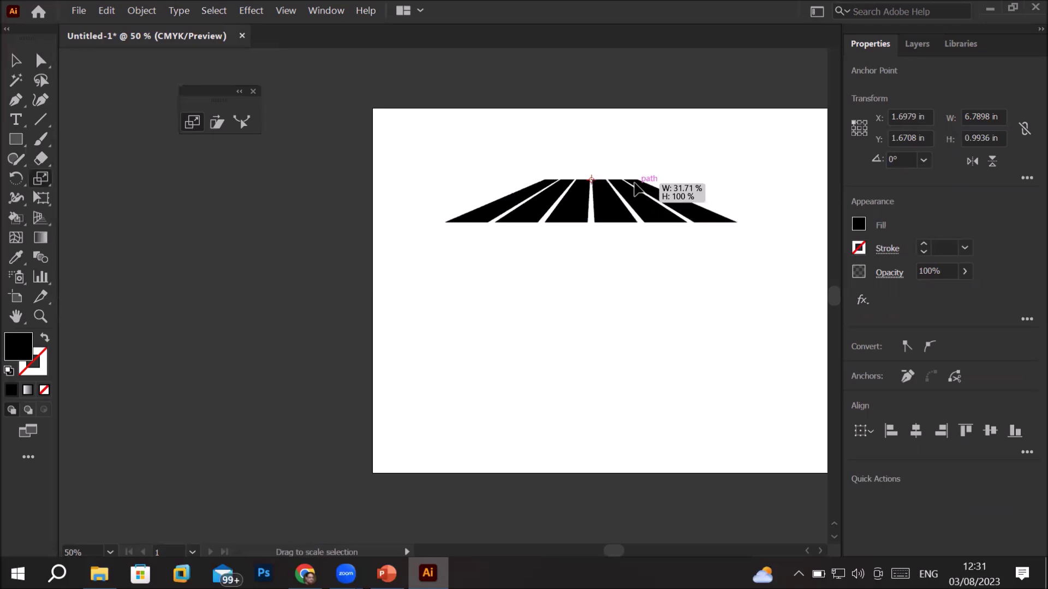
mouse_move(636, 189)
left_mouse_down()
mouse_move(859, 188)
mouse_move(647, 185)
left_mouse_up()
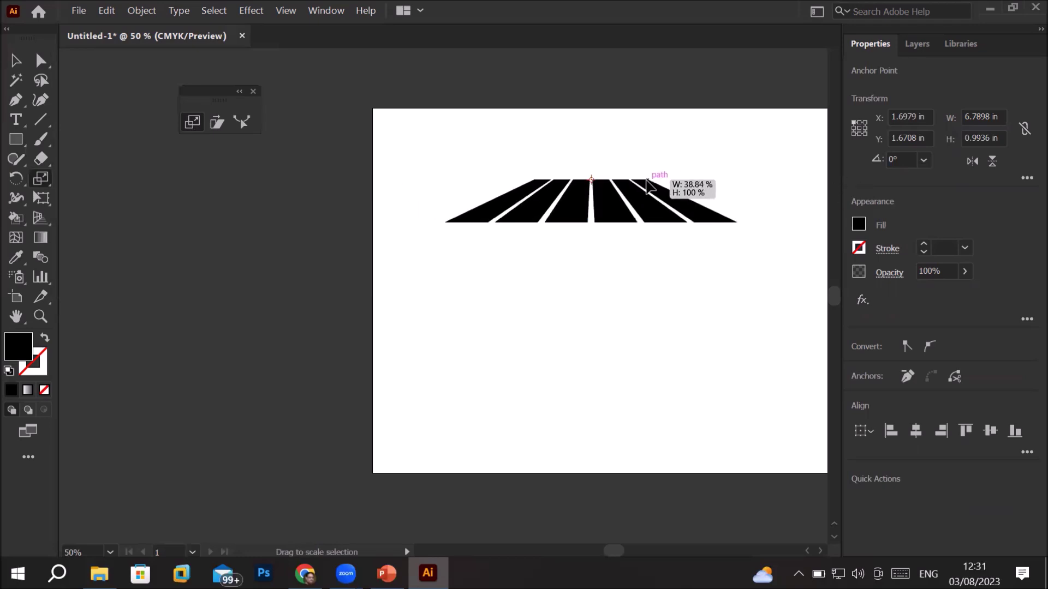
left_click_drag(647, 186, 844, 197)
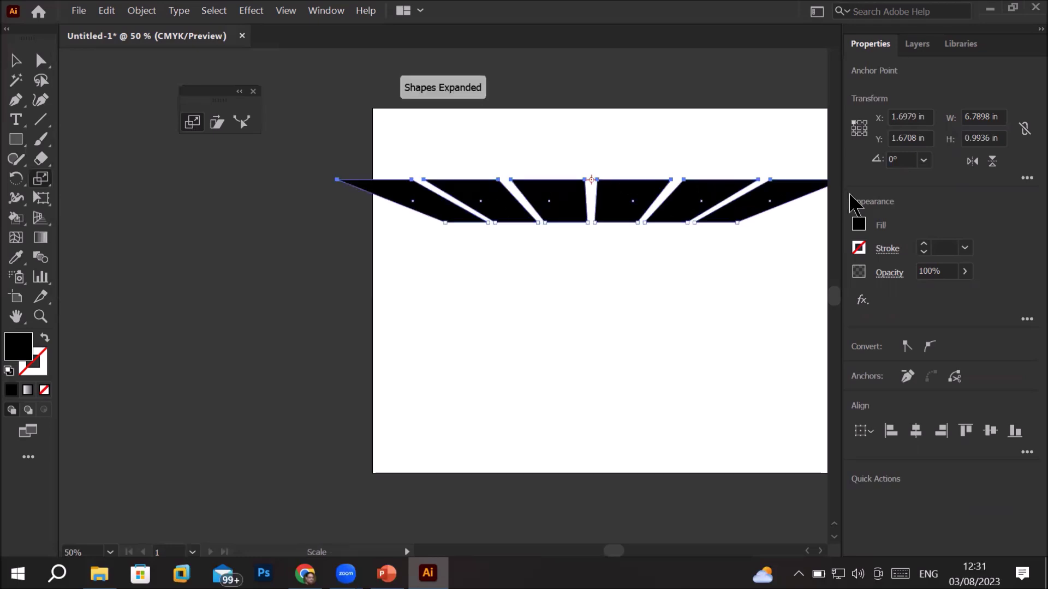
key("ctrl+z")
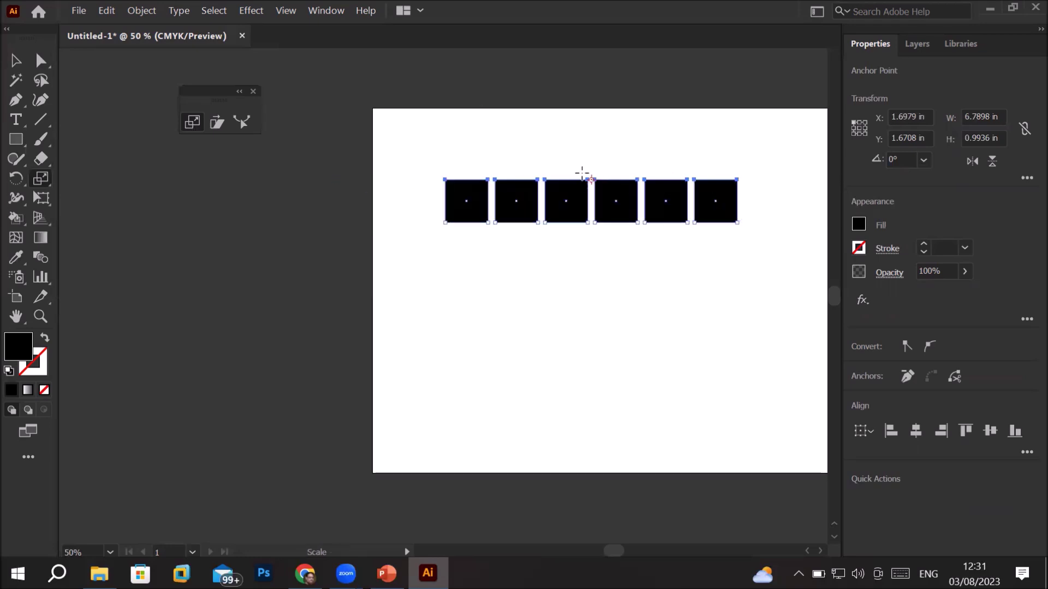
Step: Squeeze the tops horizontally to 87.3% from the first square's top-left corner, then narrow further
left_click(443, 179, "alt")
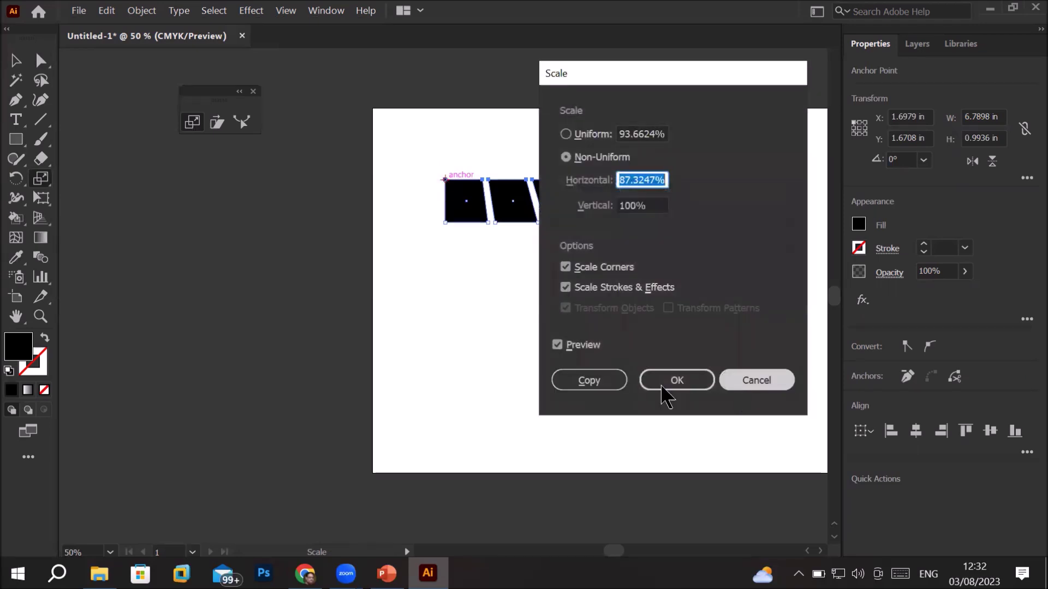
left_click(658, 377)
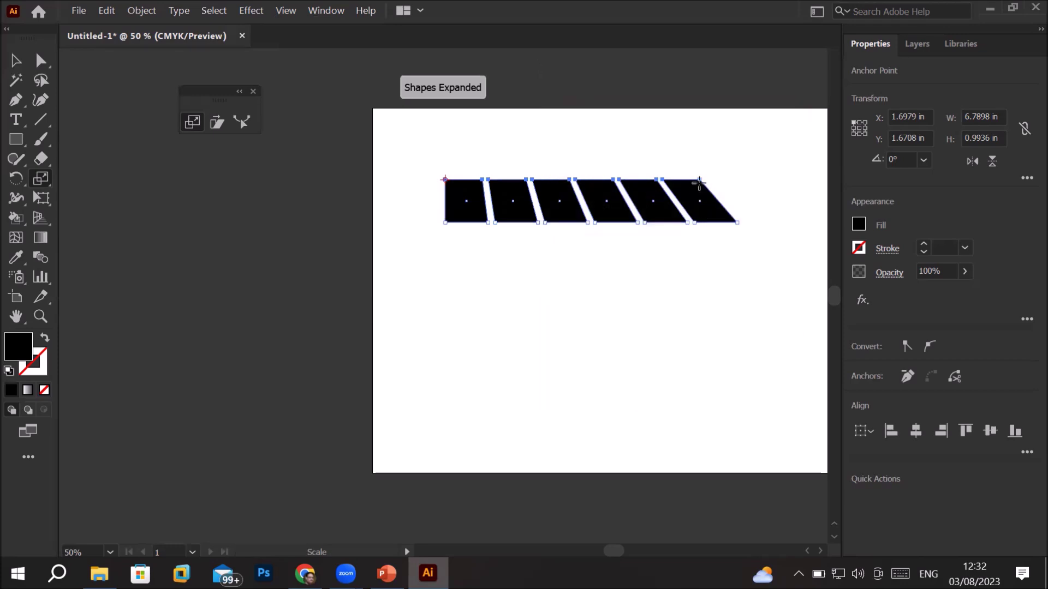
mouse_move(691, 180)
left_mouse_down()
mouse_move(554, 182)
mouse_move(646, 182)
mouse_move(835, 218)
mouse_move(539, 197)
mouse_move(542, 206)
left_mouse_up()
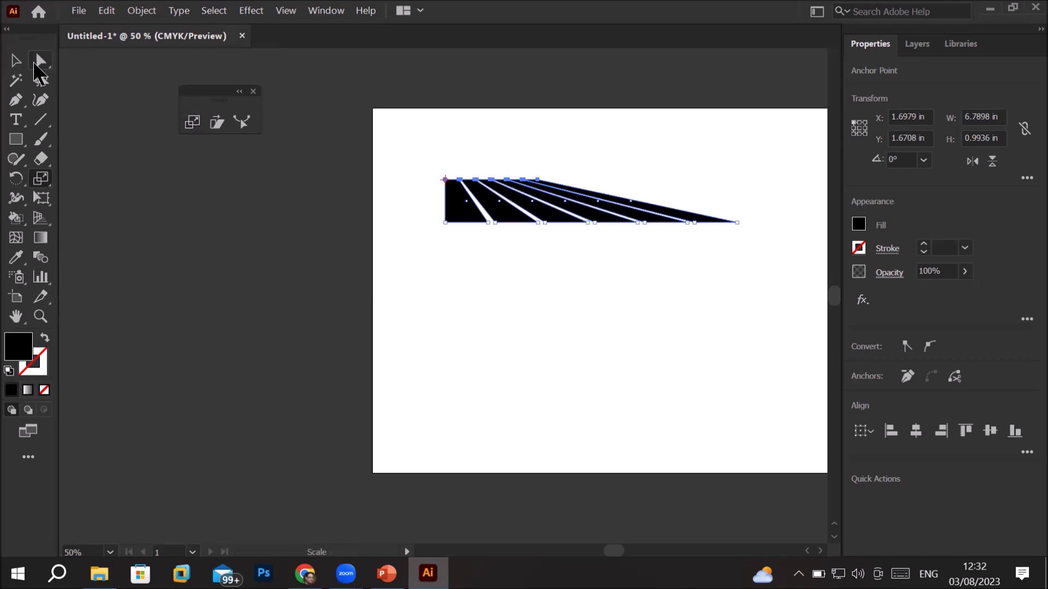
Step: Scale the bars' bottom anchors wider so the black stripes fan out almost full artboard width
left_click(40, 61)
left_click_drag(420, 204, 763, 255)
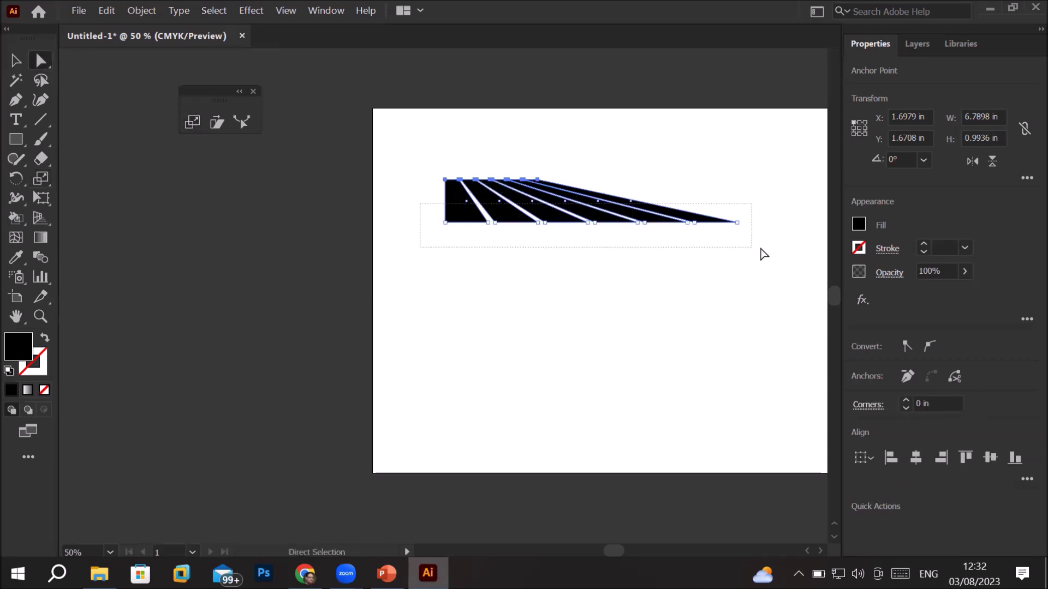
left_click(421, 224)
left_click_drag(421, 222, 786, 262)
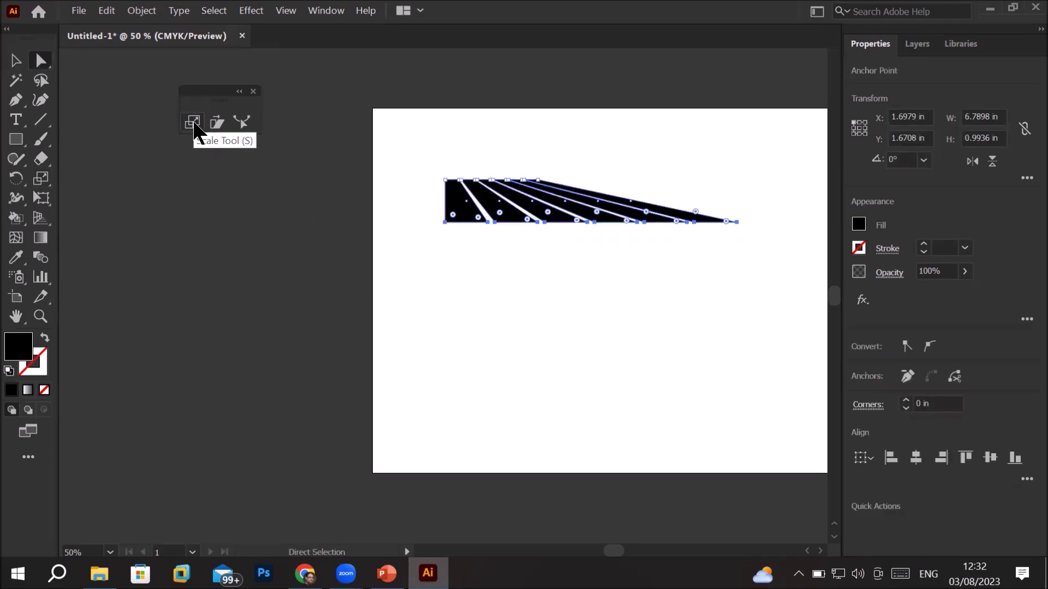
left_click(193, 124)
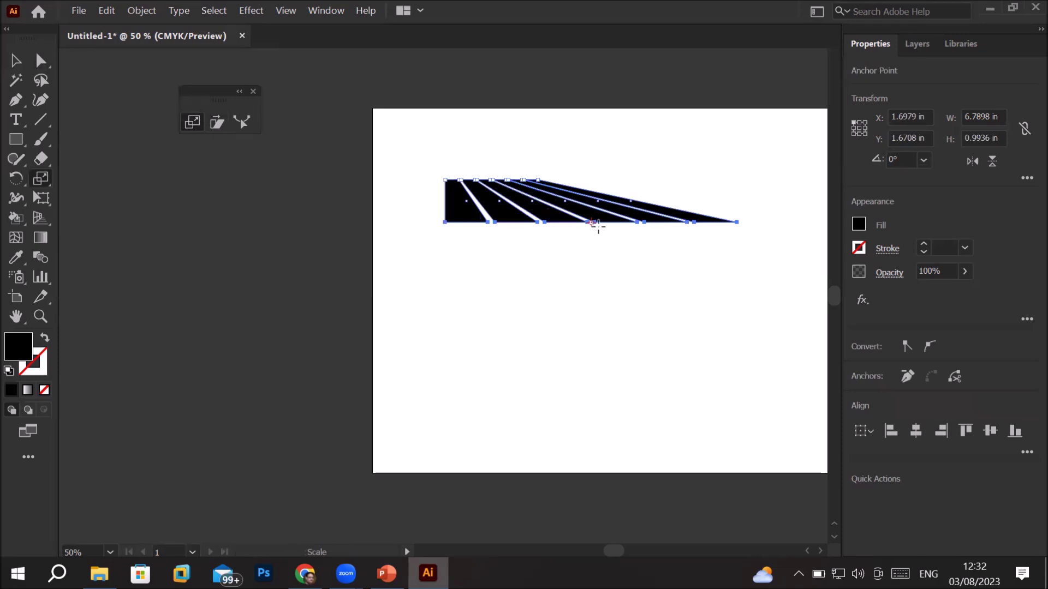
scroll(592, 227, "up", 2)
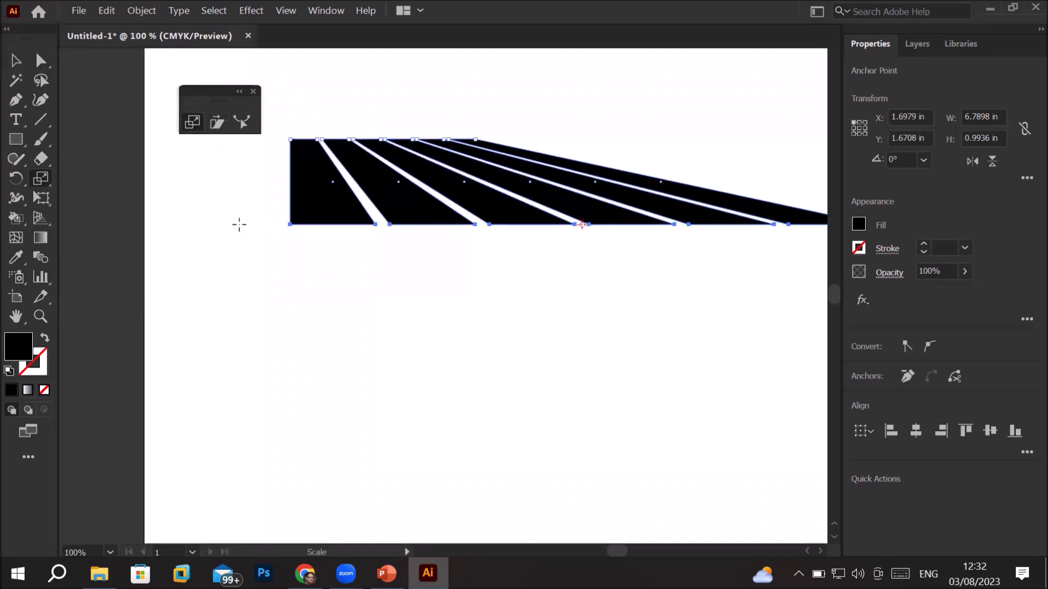
scroll(642, 268, "down", 2)
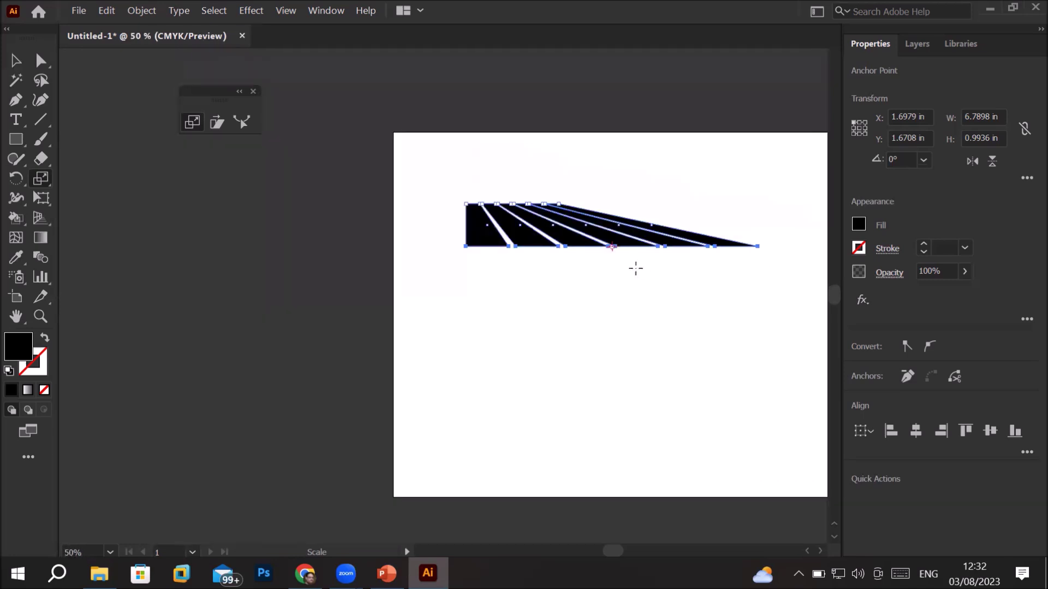
mouse_move(758, 247)
left_mouse_down()
mouse_move(754, 257)
mouse_move(629, 254)
mouse_move(835, 185)
mouse_move(824, 186)
left_mouse_up()
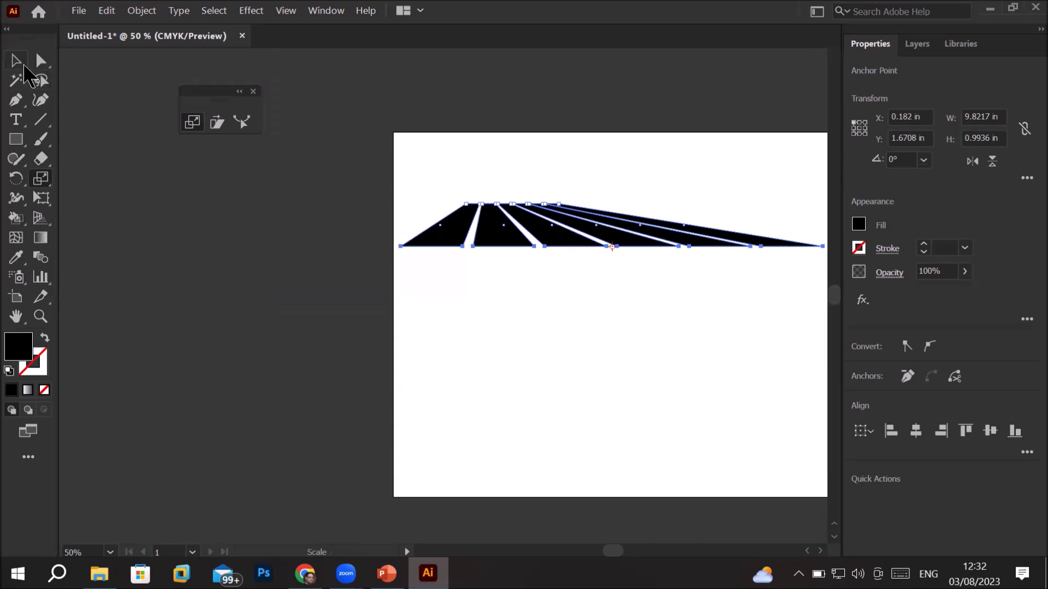
left_click(16, 61)
left_click(557, 387)
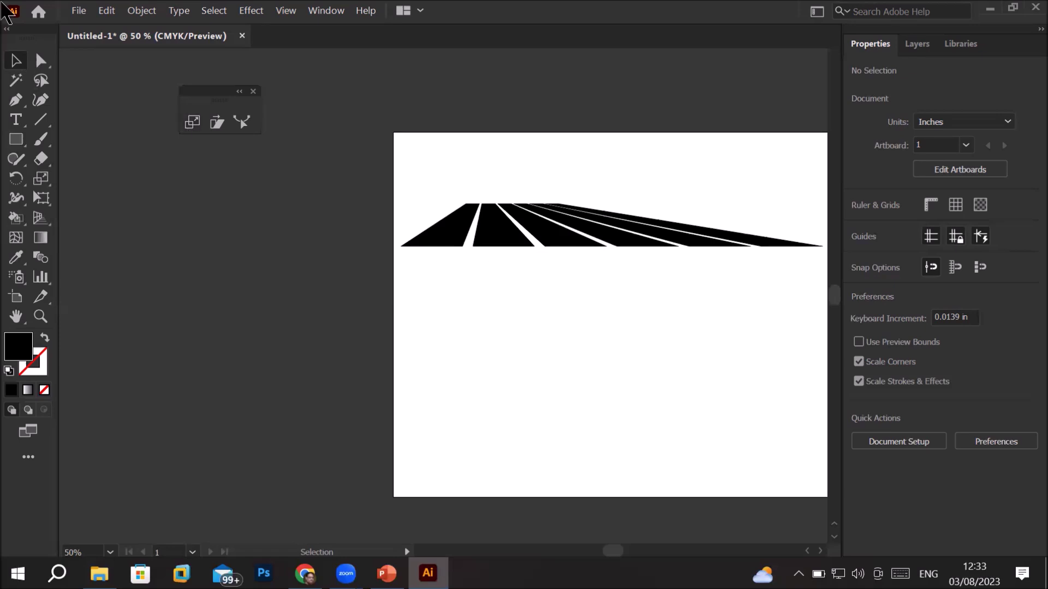
Step: Delete the striped road shape and draw a square outline with no fill
left_click_drag(394, 155, 795, 351)
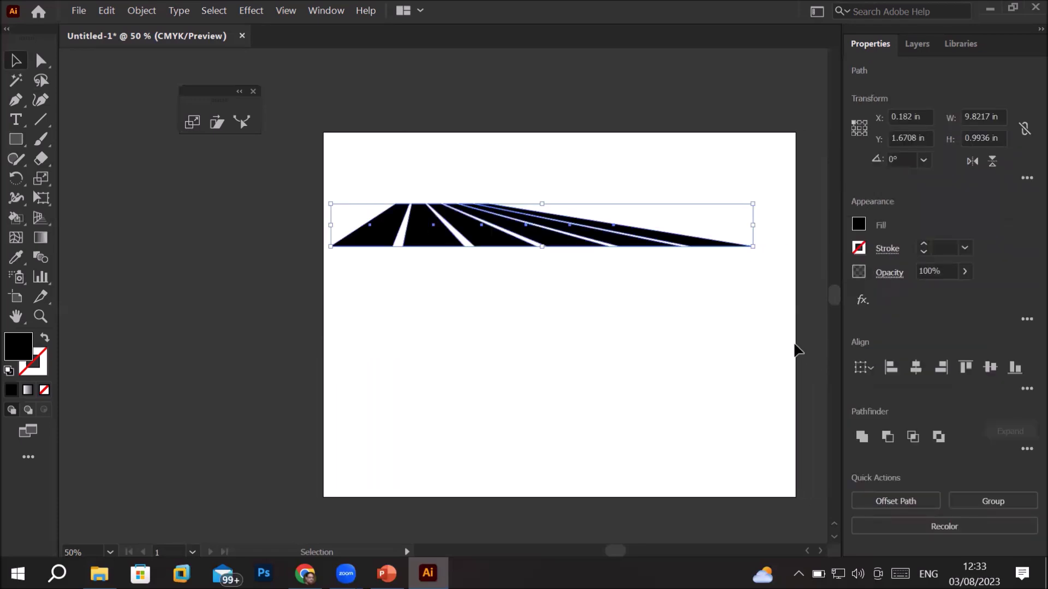
key("Delete")
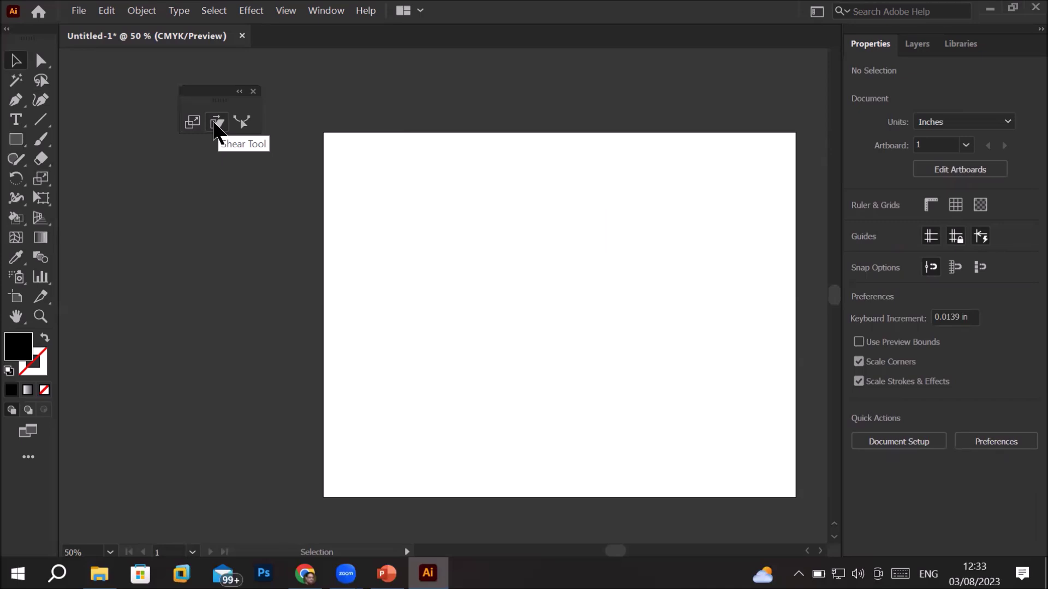
left_click(16, 139)
left_click_drag(476, 191, 591, 318)
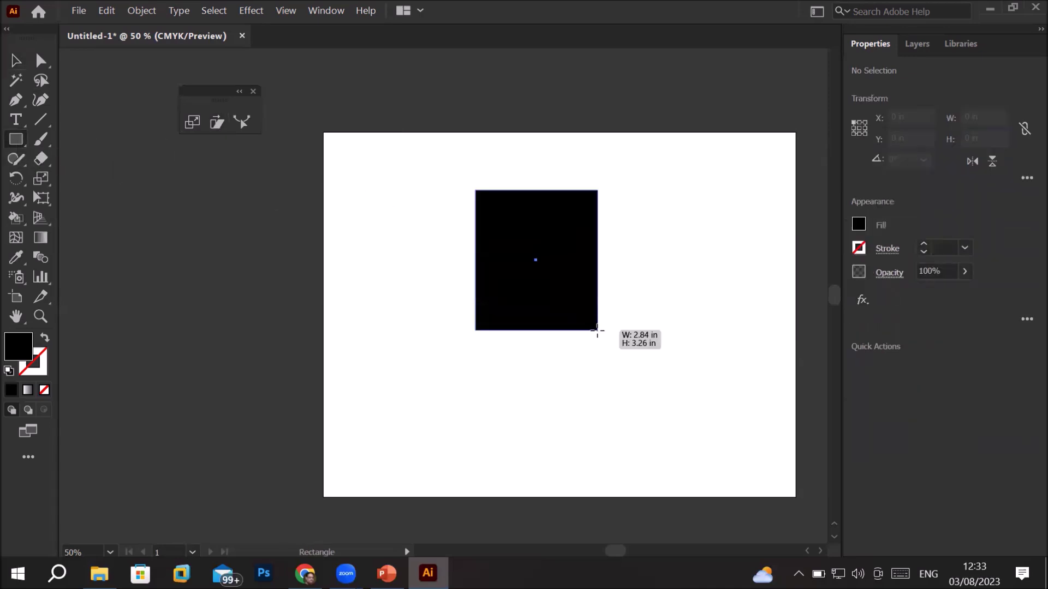
left_click_drag(591, 318, 571, 285)
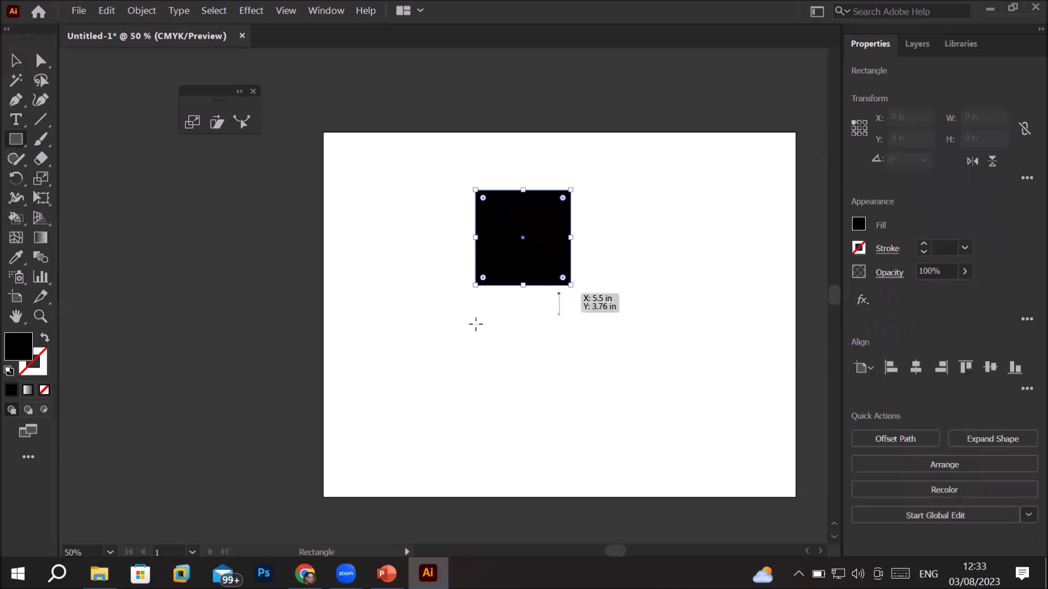
left_click(46, 338)
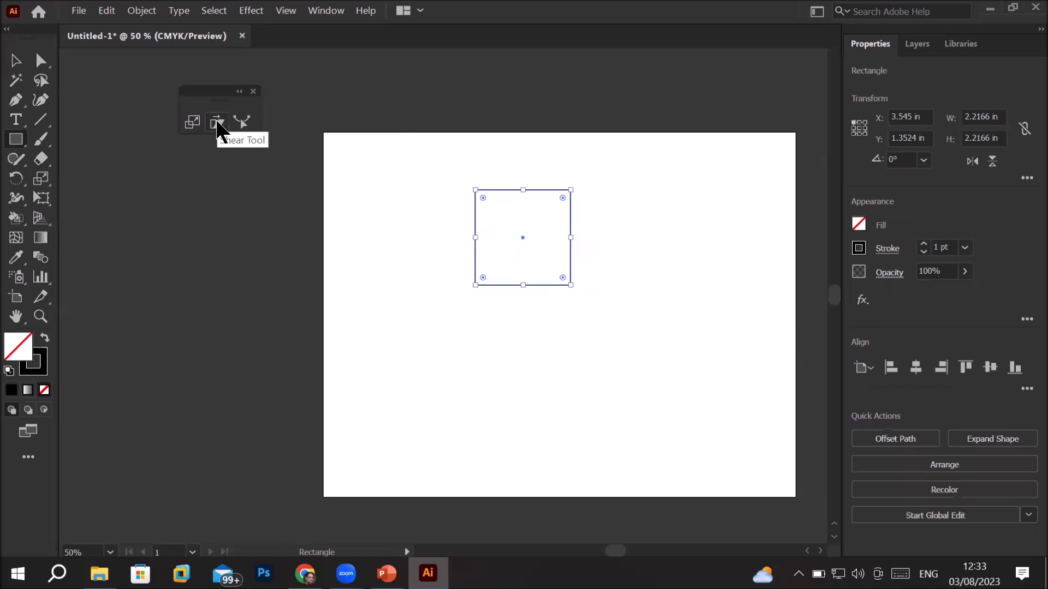
Step: Shear the square into a parallelogram, delete it, and draw a new outlined square
left_click(217, 122)
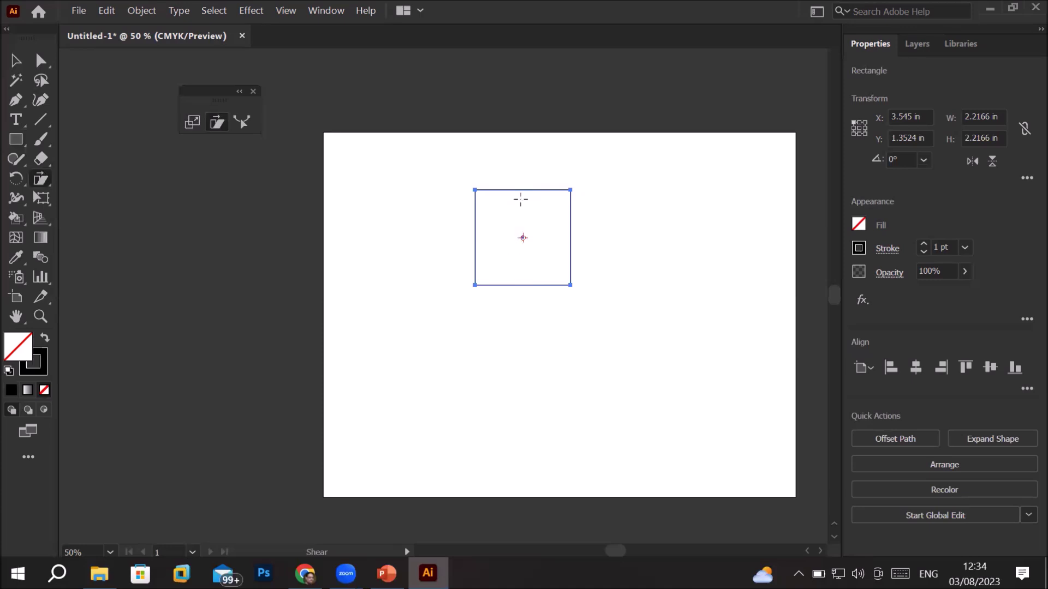
mouse_move(527, 189)
left_mouse_down()
mouse_move(508, 196)
mouse_move(558, 201)
left_mouse_up()
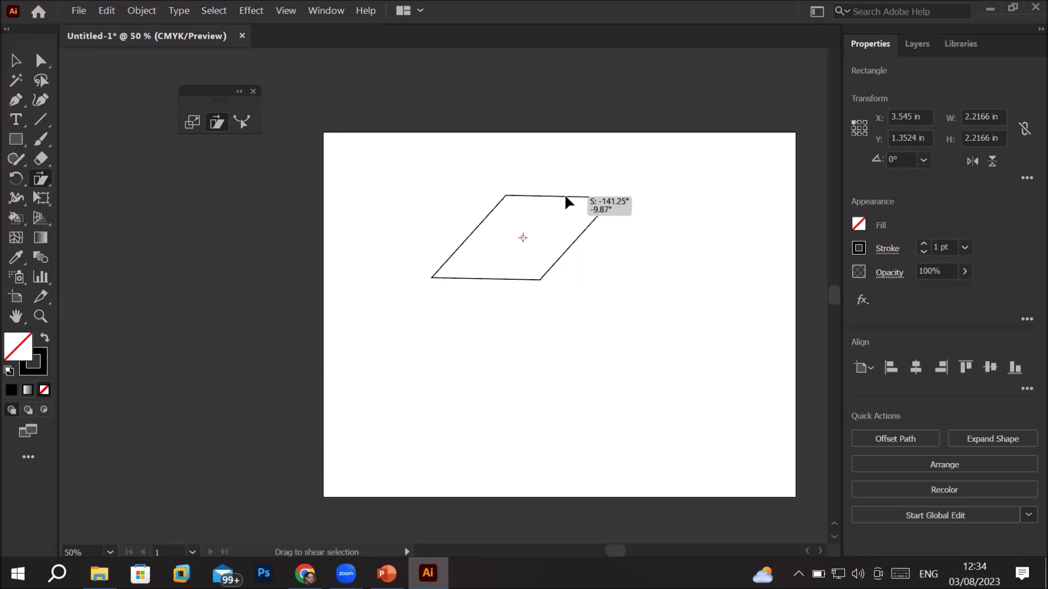
left_click_drag(557, 196, 564, 198)
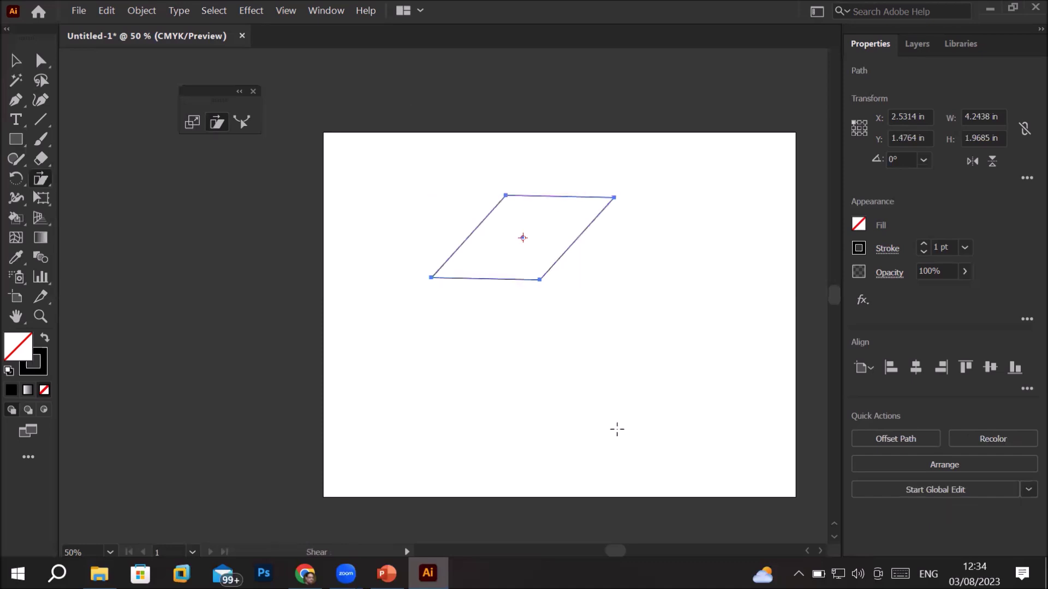
key("Delete")
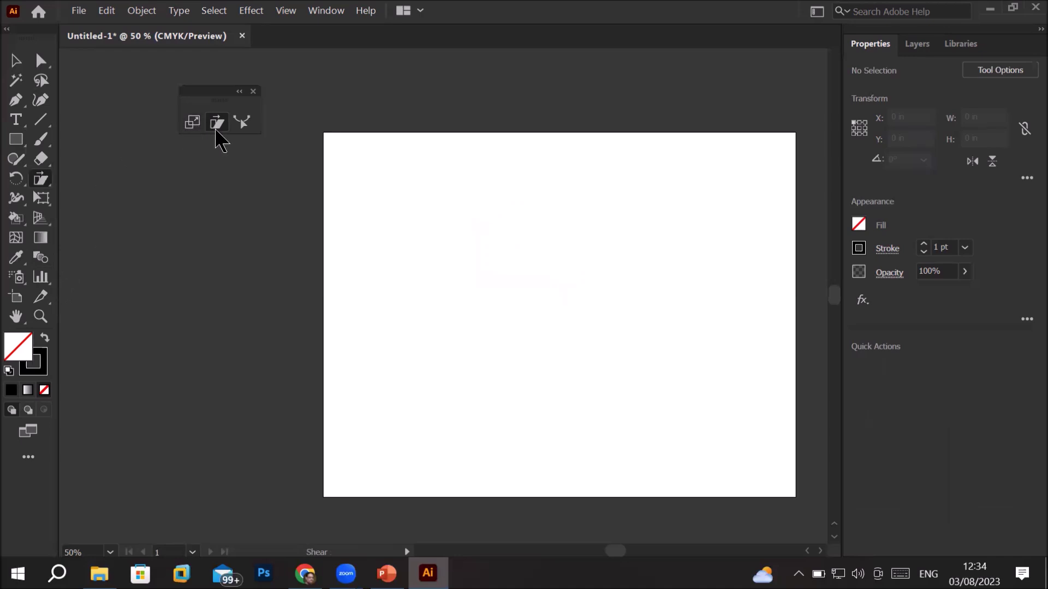
left_click_drag(450, 216, 519, 285)
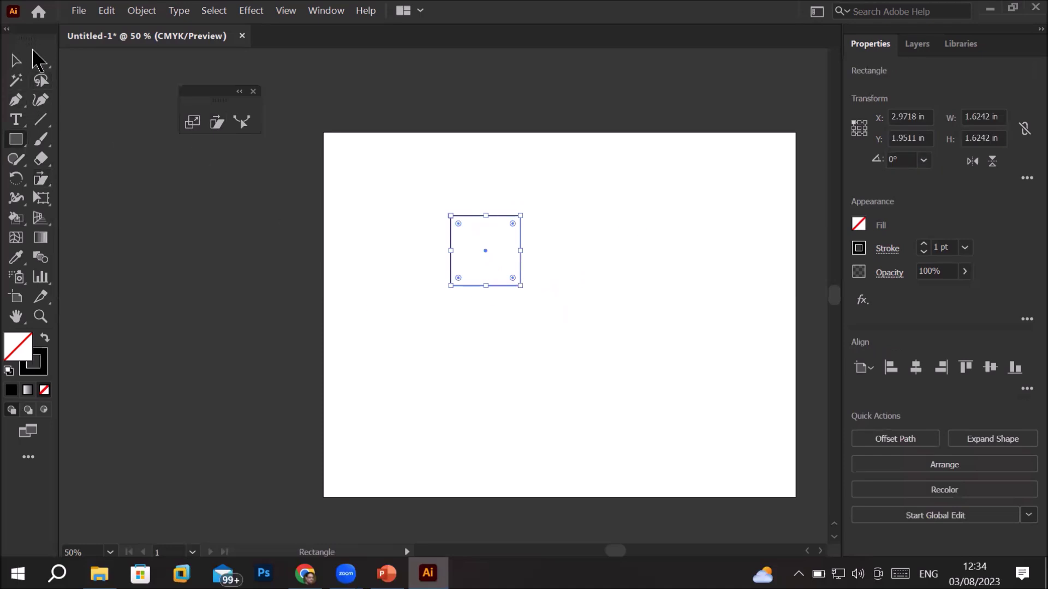
left_click(41, 61)
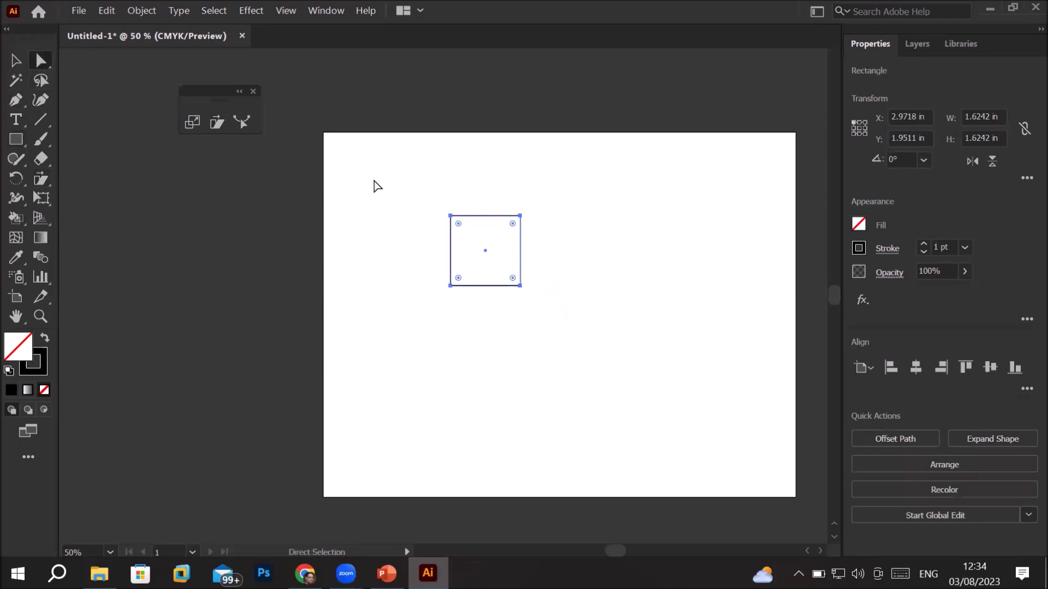
mouse_move(415, 200)
left_mouse_down()
mouse_move(546, 239)
mouse_move(525, 219)
mouse_move(478, 228)
mouse_move(606, 235)
mouse_move(483, 238)
mouse_move(583, 241)
left_mouse_up()
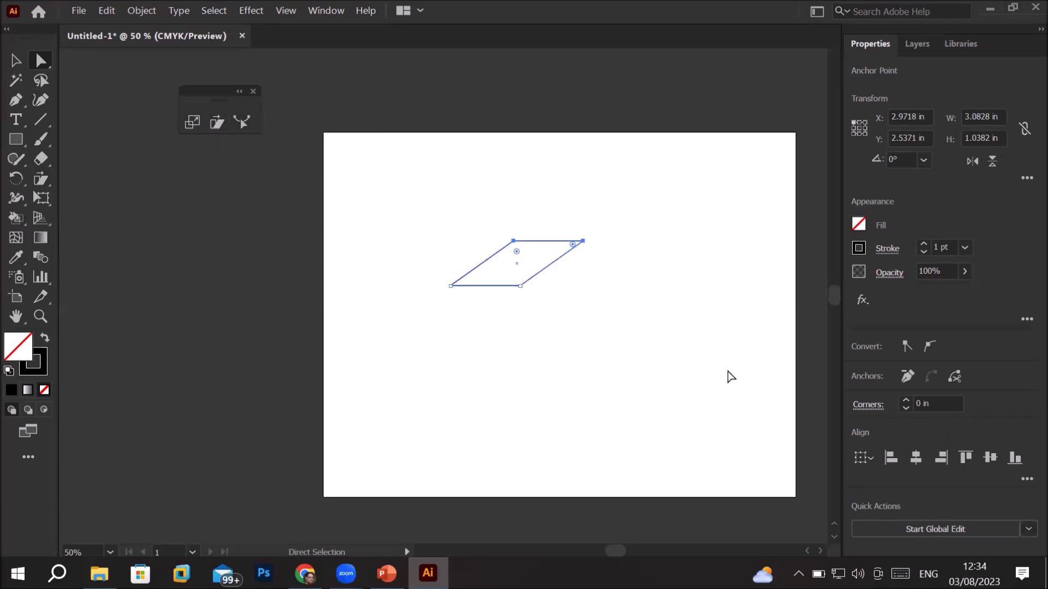
key("Delete")
left_click_drag(413, 244, 589, 335)
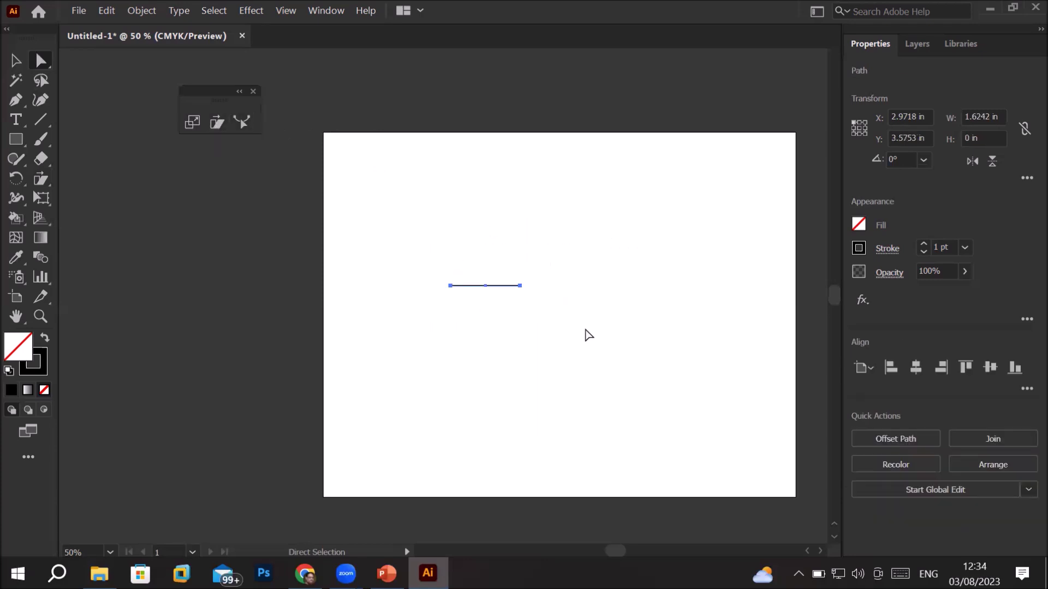
key("Delete")
left_click(16, 139)
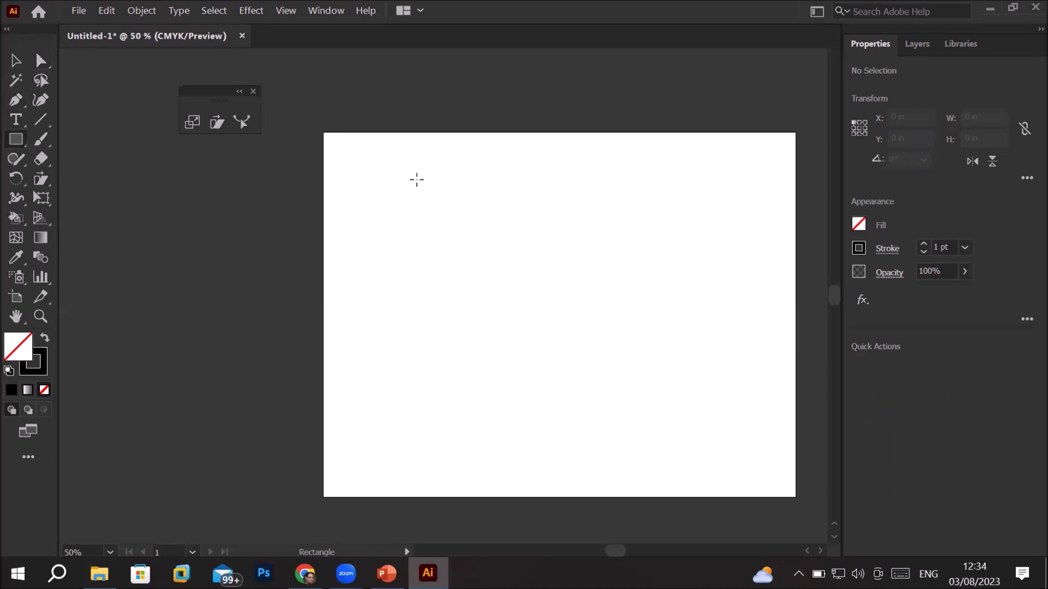
Step: Draw a small square near the top left and duplicate it into a row of six
left_click_drag(390, 172, 414, 197)
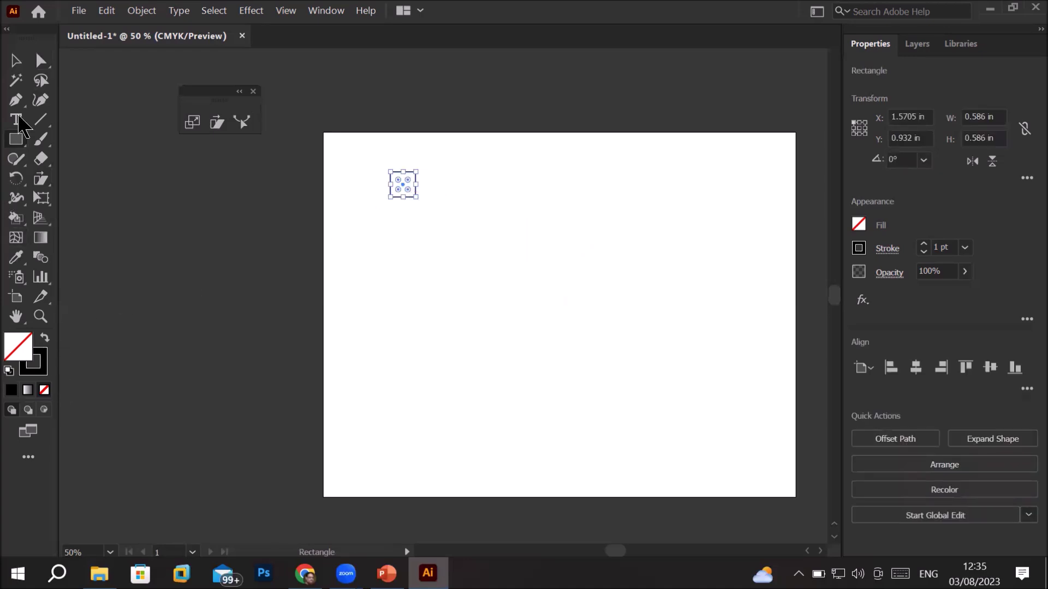
left_click(17, 59)
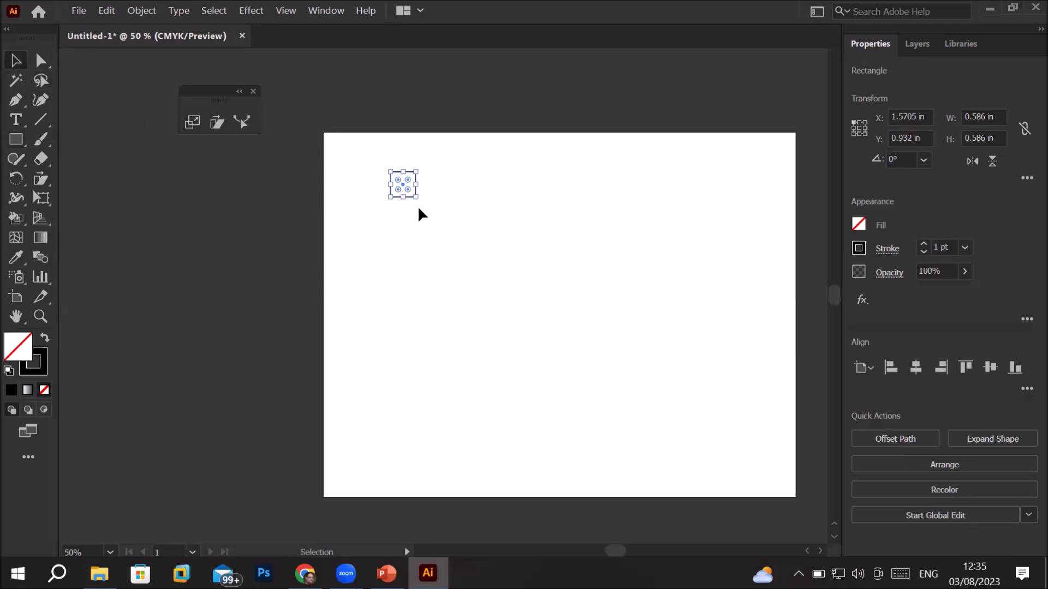
scroll(416, 186, "up", 2, "alt")
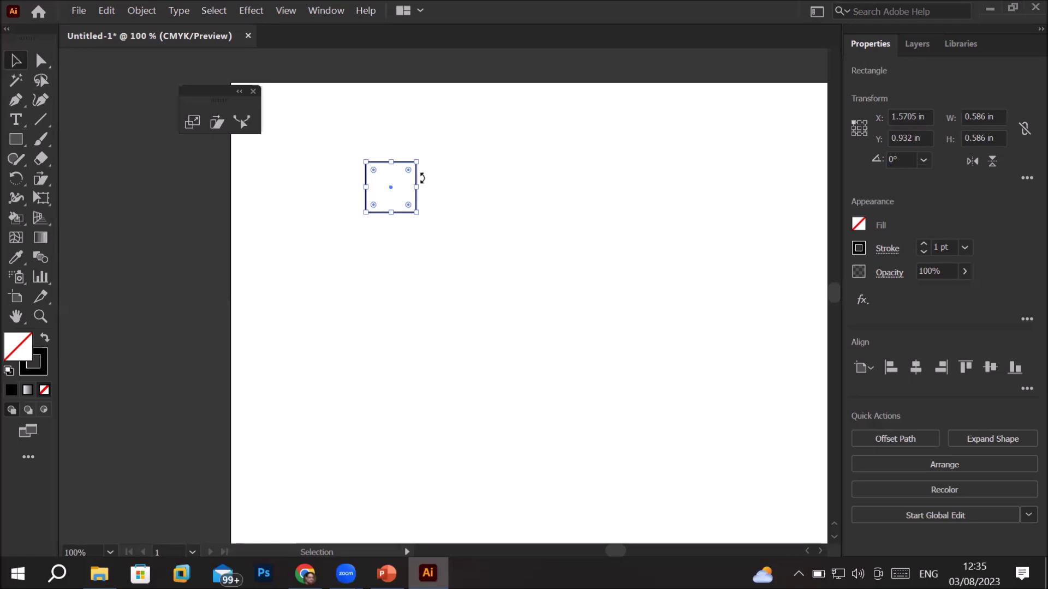
left_click_drag(414, 175, 480, 179, "alt")
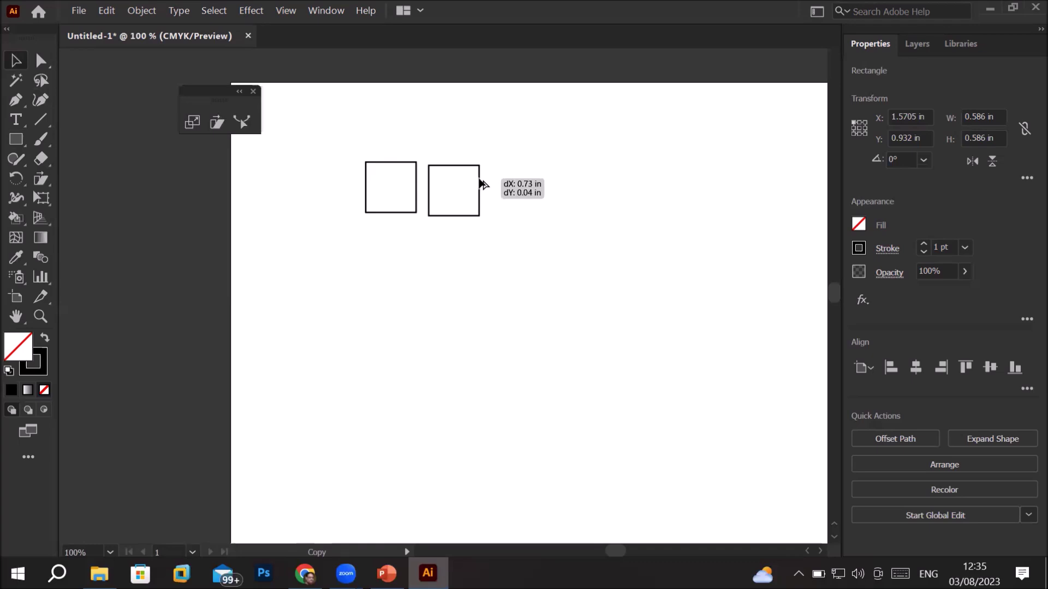
left_click_drag(480, 183, 477, 180)
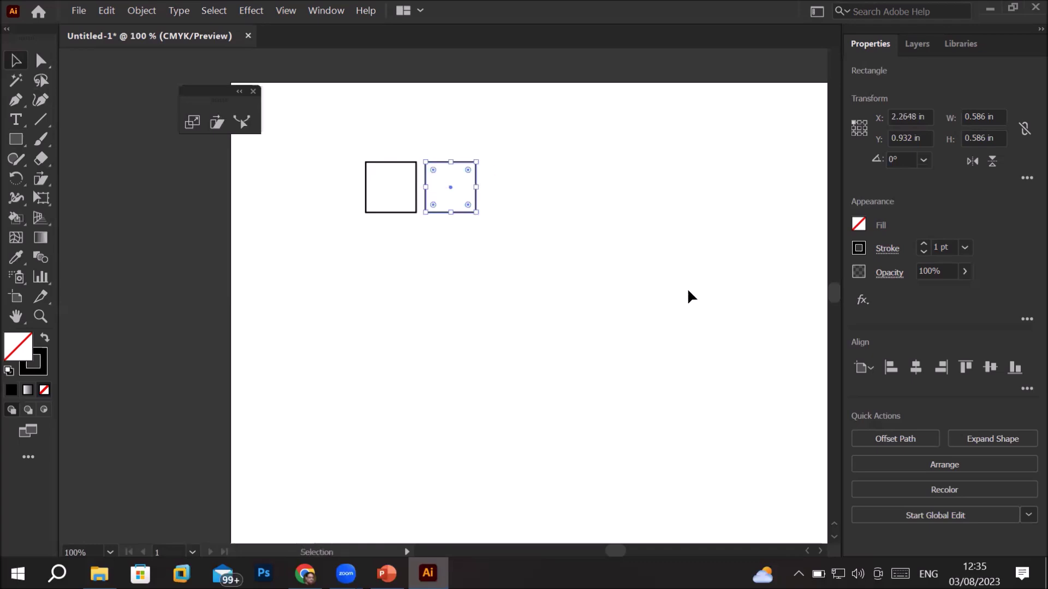
key("ctrl+d")
key("ctrl+d")
key("ctrl+d")
key("ctrl+d")
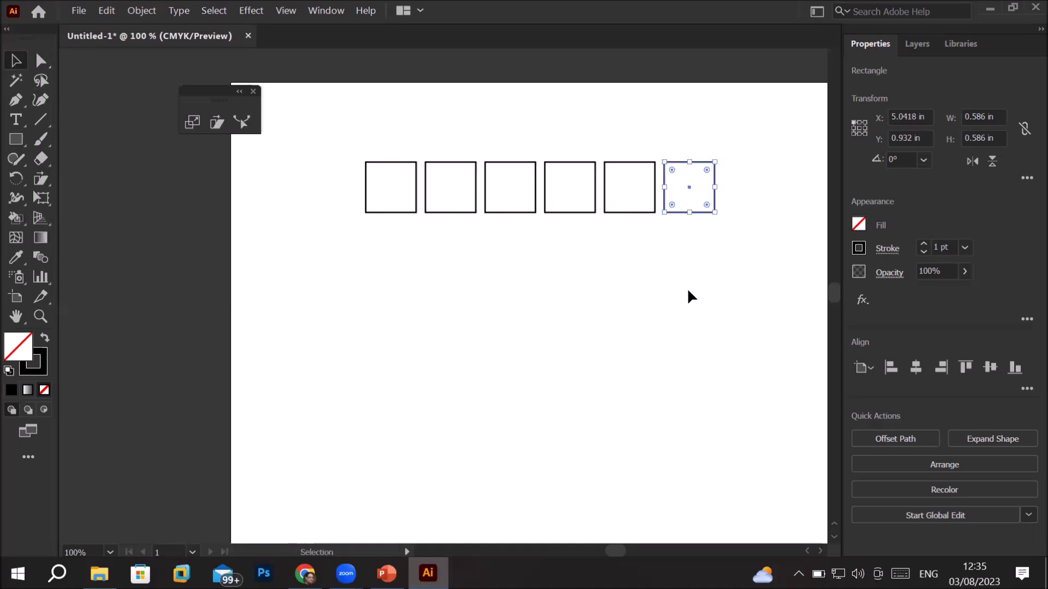
Step: Copy the row of six downward into five rows and select all 30 squares
left_click_drag(300, 117, 771, 266)
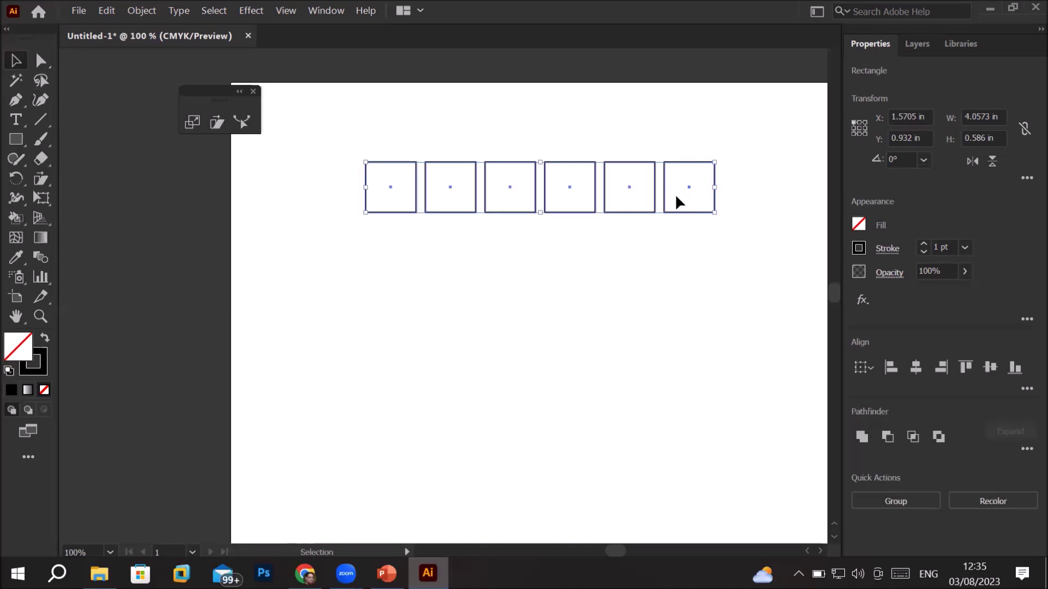
left_click_drag(677, 205, 679, 276)
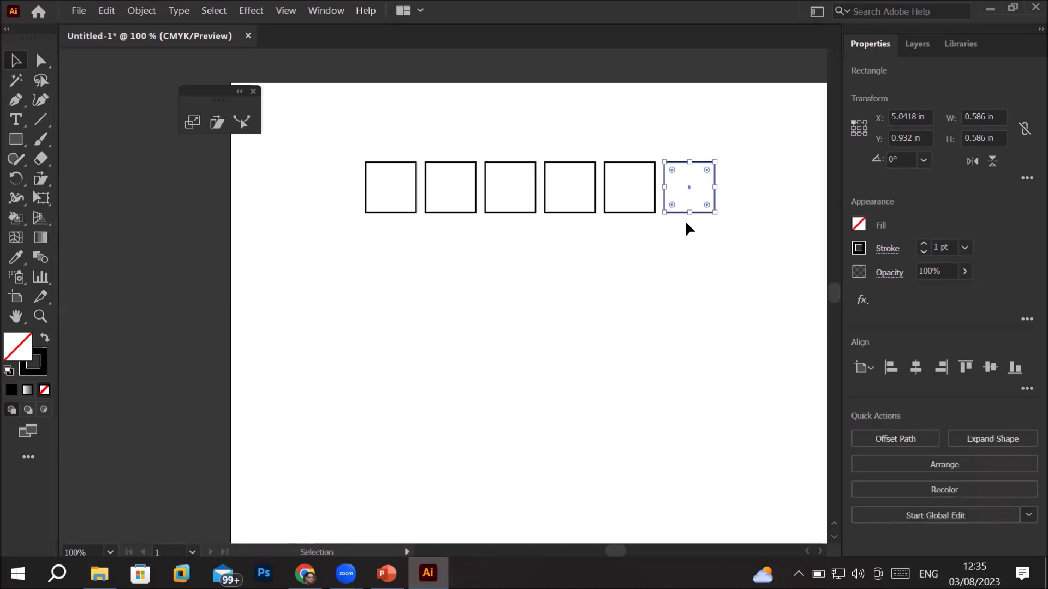
left_click_drag(332, 143, 730, 240)
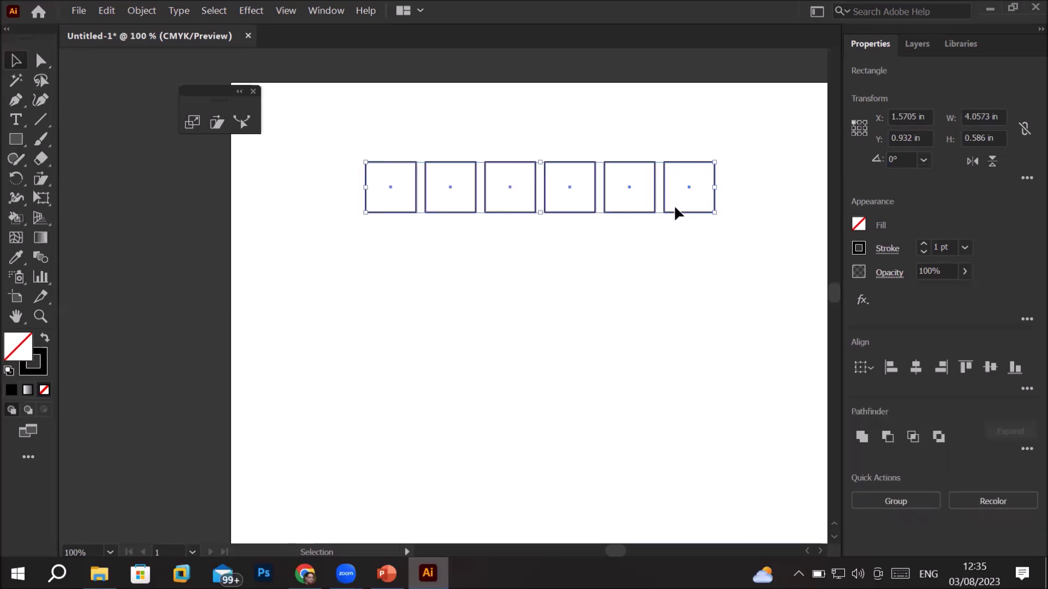
left_click_drag(671, 215, 671, 271)
key("ctrl+d")
key("ctrl+d")
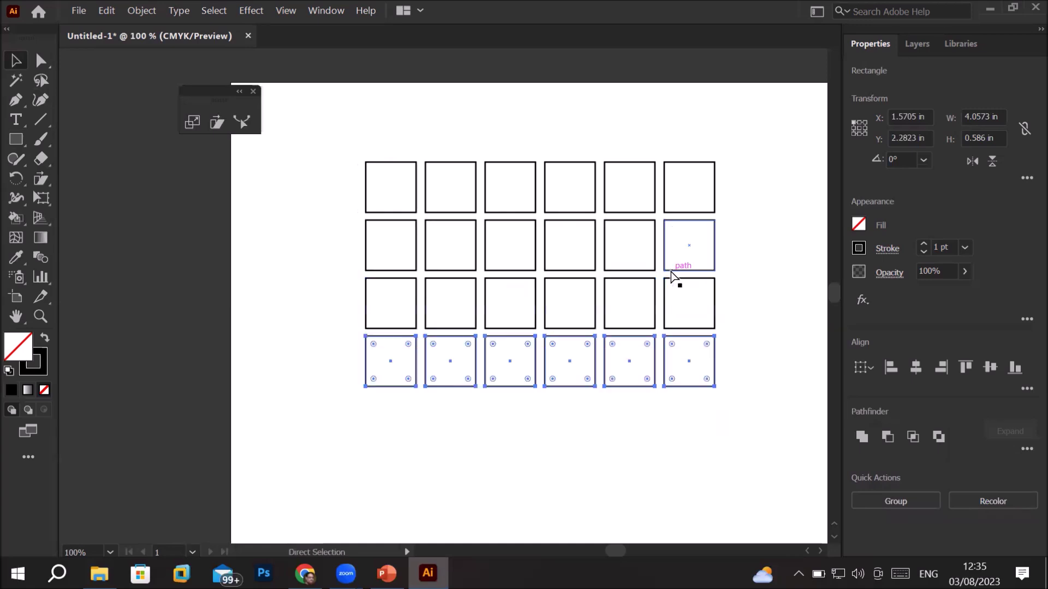
key("ctrl+d")
left_click(671, 276)
left_click_drag(324, 146, 769, 496)
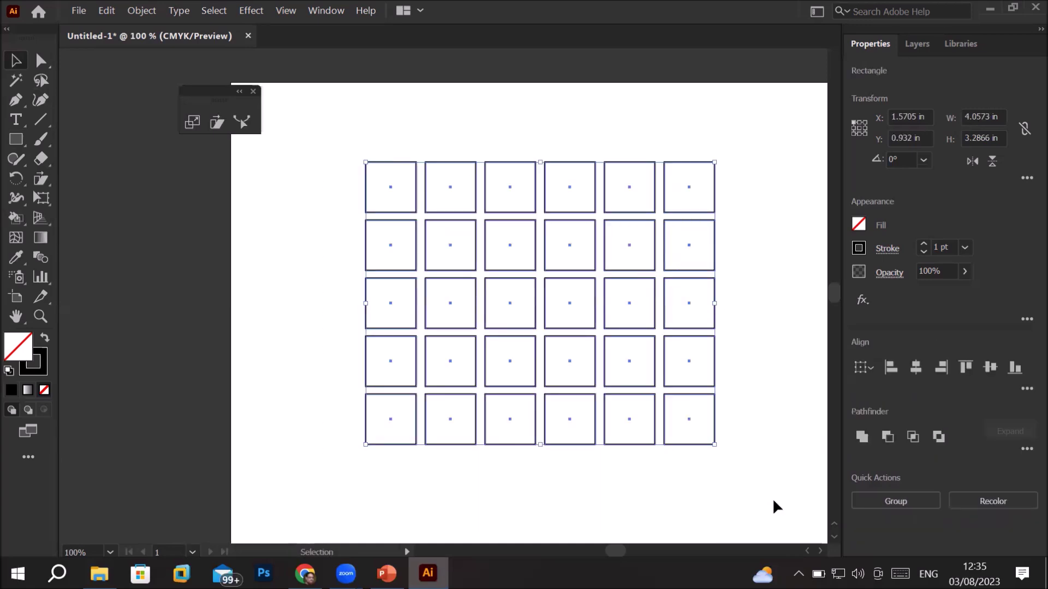
left_click(40, 61)
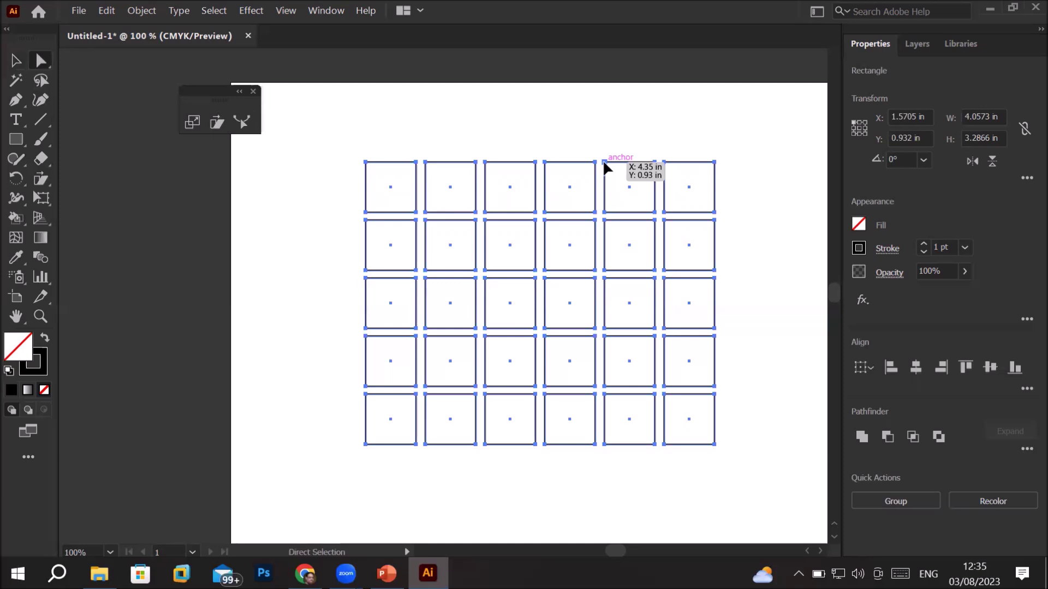
Step: Slant the top row's top anchors rightward and the bottom row's bottom anchors leftward
left_click_drag(603, 162, 625, 163)
left_click_drag(360, 143, 766, 179)
left_click_drag(629, 162, 660, 161)
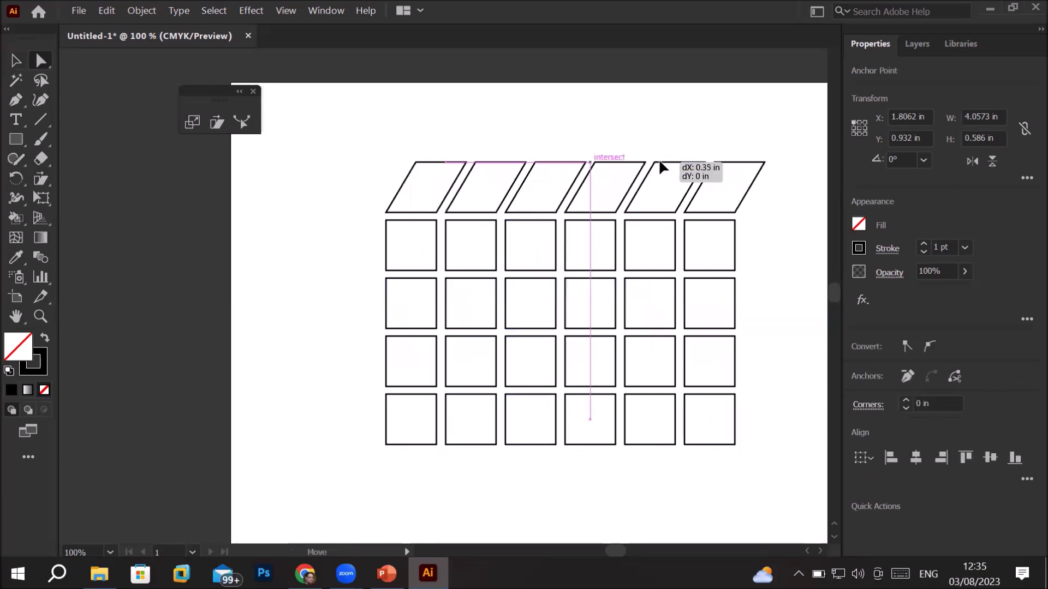
left_click_drag(353, 427, 788, 467)
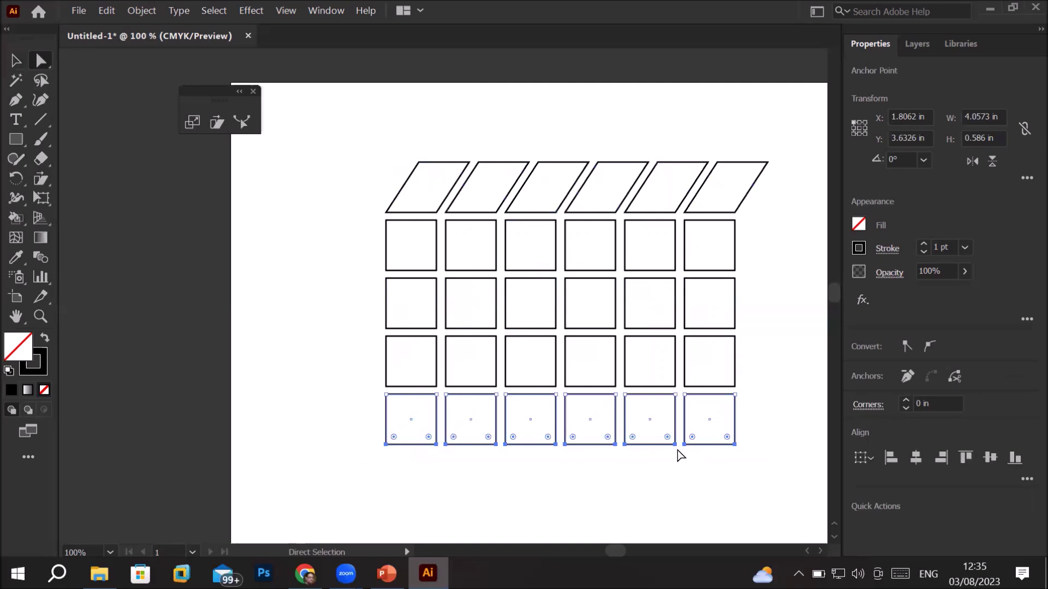
mouse_move(676, 453)
left_mouse_down()
mouse_move(623, 456)
mouse_move(639, 439)
left_mouse_up()
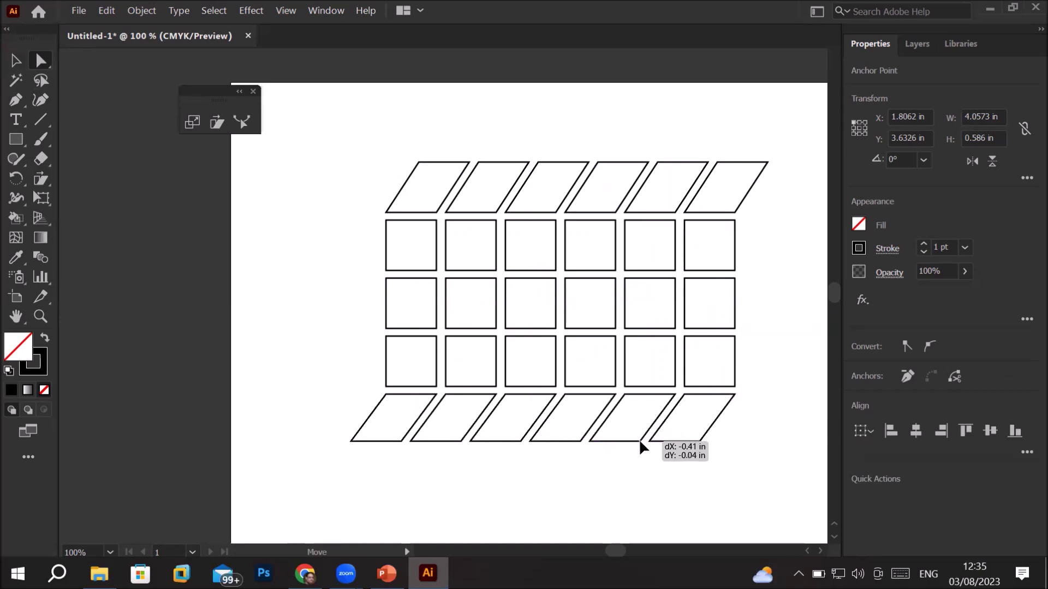
left_click(620, 512)
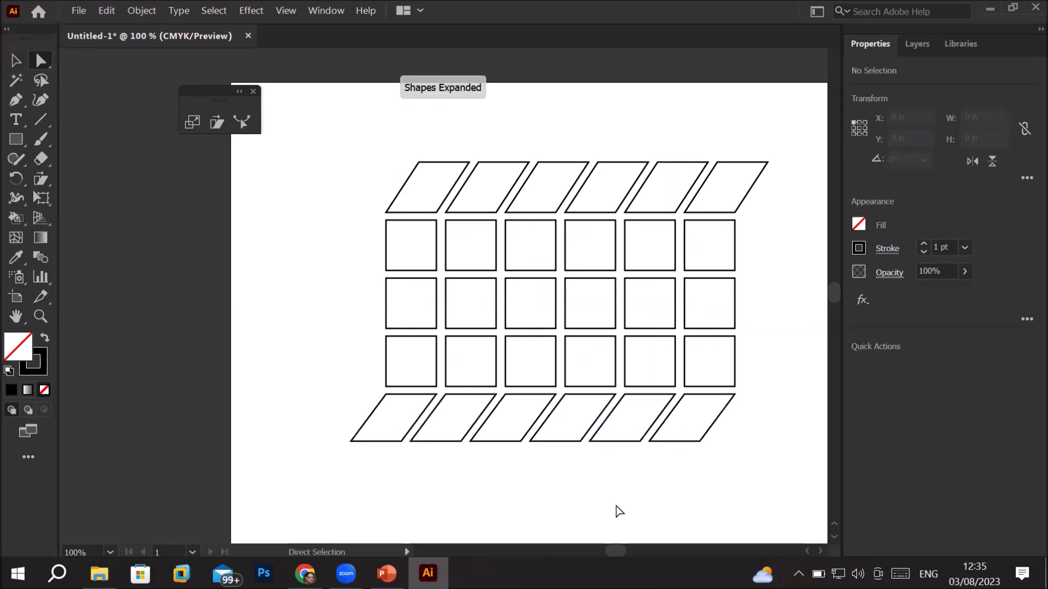
Step: Fill the slanted top and bottom rows solid black, then select the middle rows
mouse_move(364, 127)
left_mouse_down()
mouse_move(765, 219)
mouse_move(792, 207)
left_mouse_up()
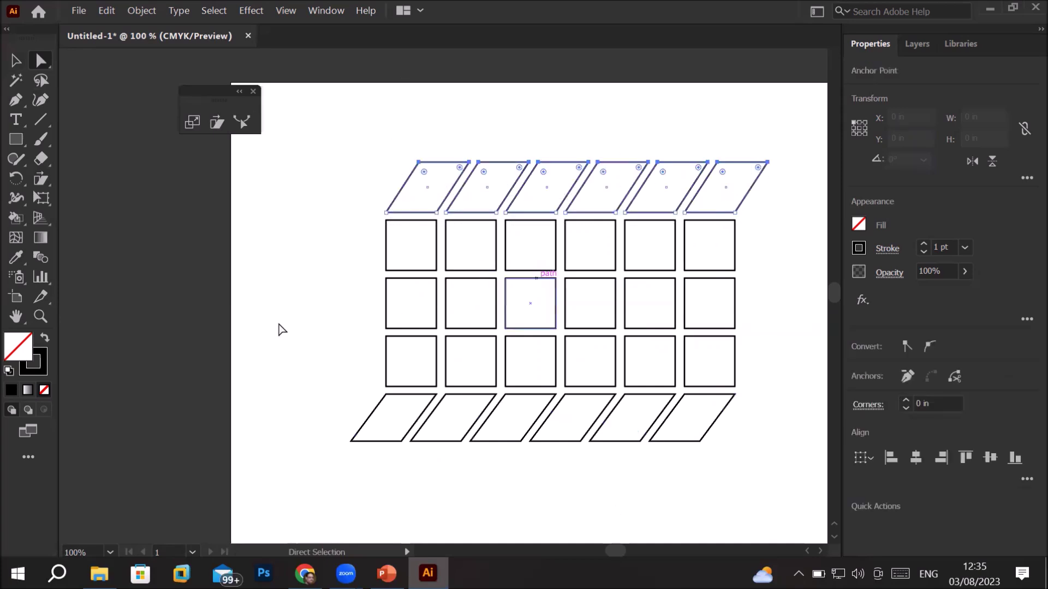
left_click(45, 341)
left_click_drag(330, 418, 755, 483)
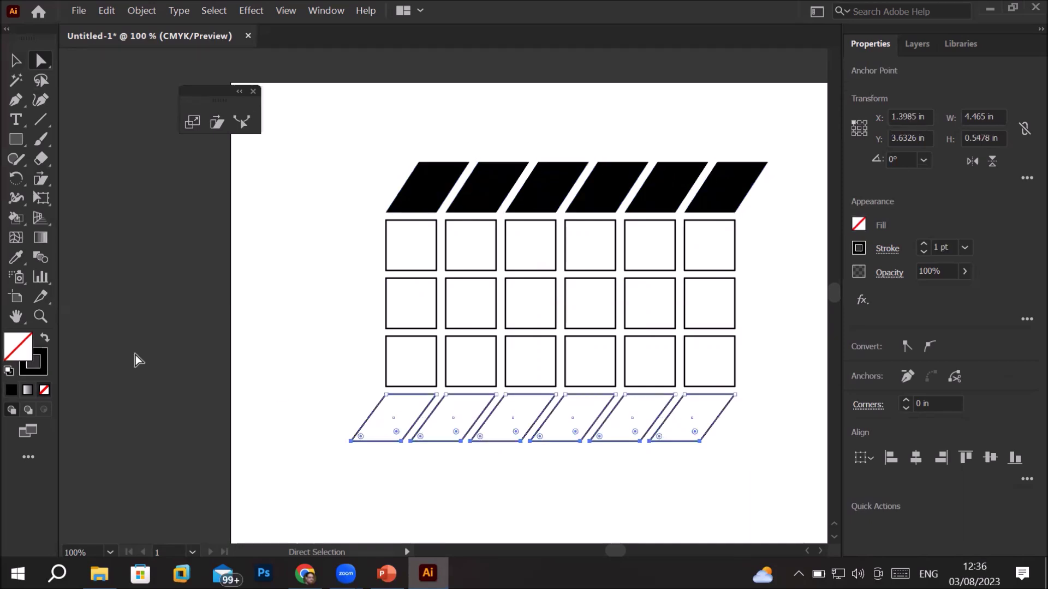
left_click(45, 341)
left_click_drag(315, 246, 764, 366)
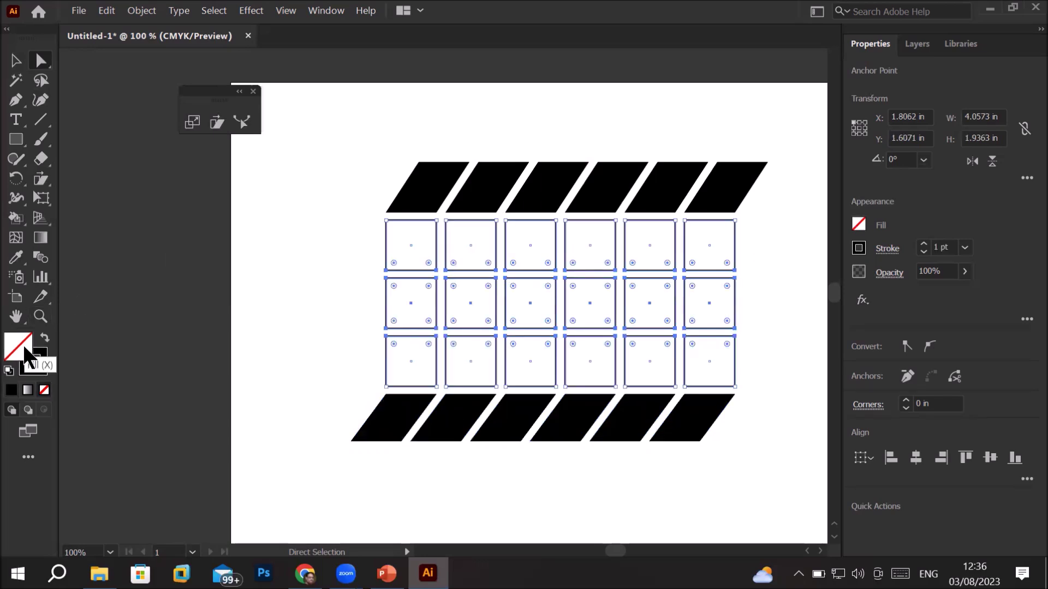
Step: Fill the middle rows blue, then undo the fills and the bottom-row slant
double_click(37, 367)
left_click(703, 265)
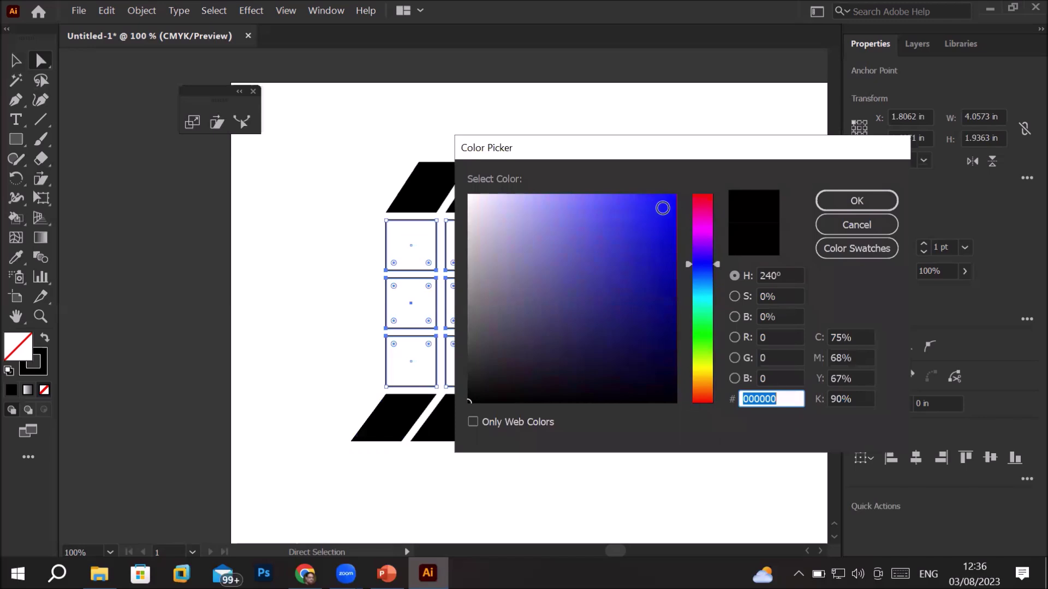
left_click(661, 212)
left_click(874, 202)
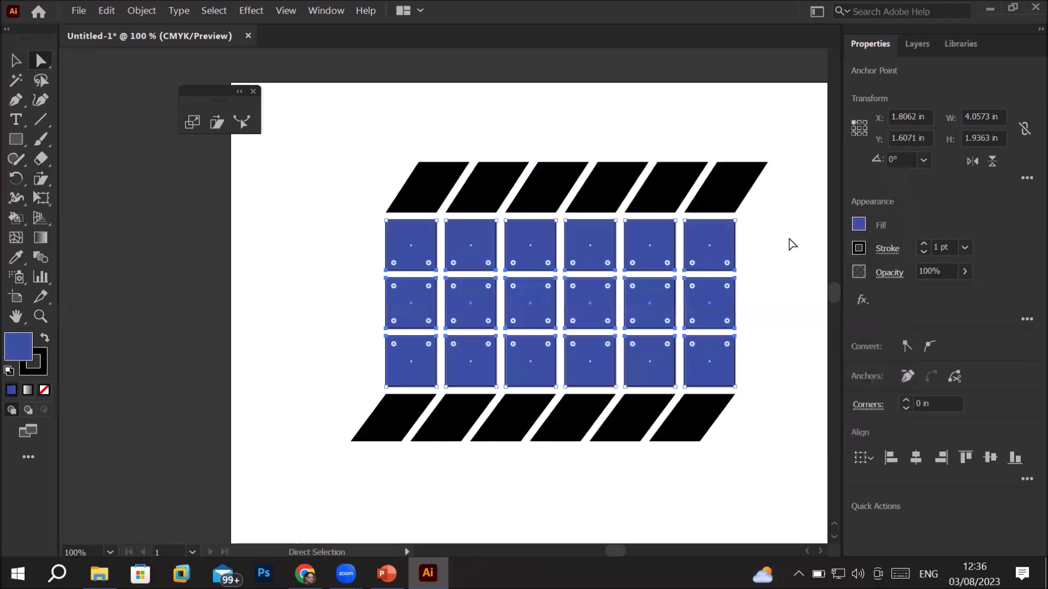
left_click(330, 311)
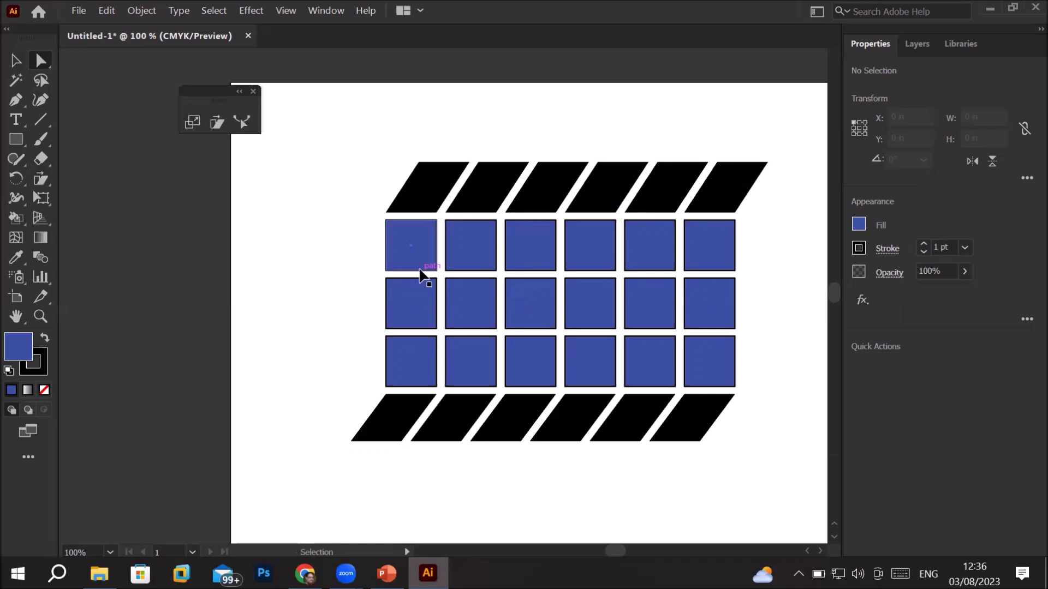
key("ctrl+z")
key("ctrl+z")
key("ctrl+z")
key("ctrl+z")
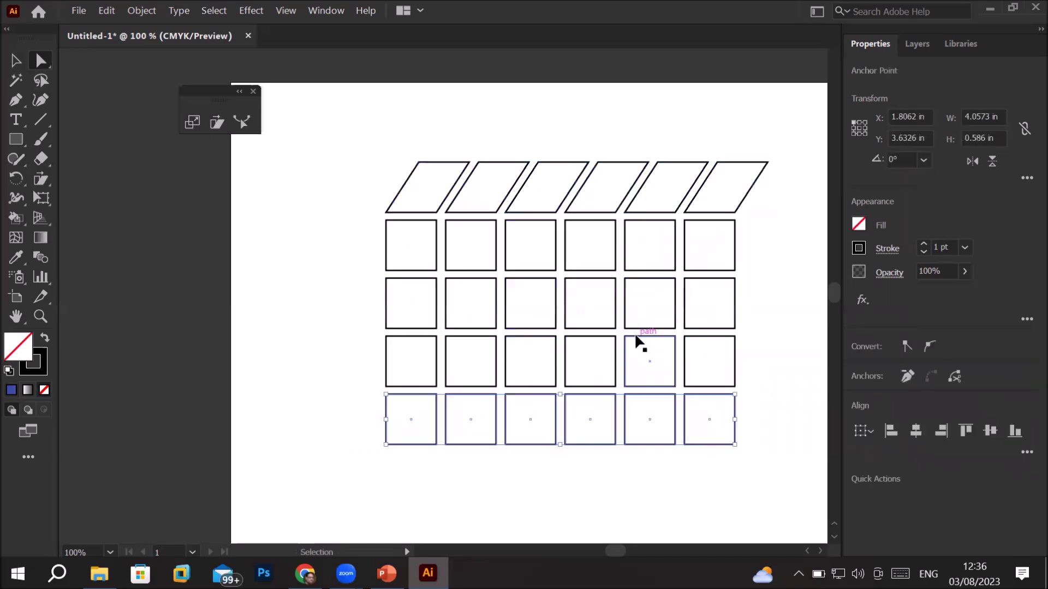
key("ctrl+z")
Step: Shear all thirty grid squares together into matching parallelograms
mouse_move(317, 109)
left_mouse_down()
mouse_move(440, 285)
mouse_move(689, 449)
mouse_move(786, 483)
left_mouse_up()
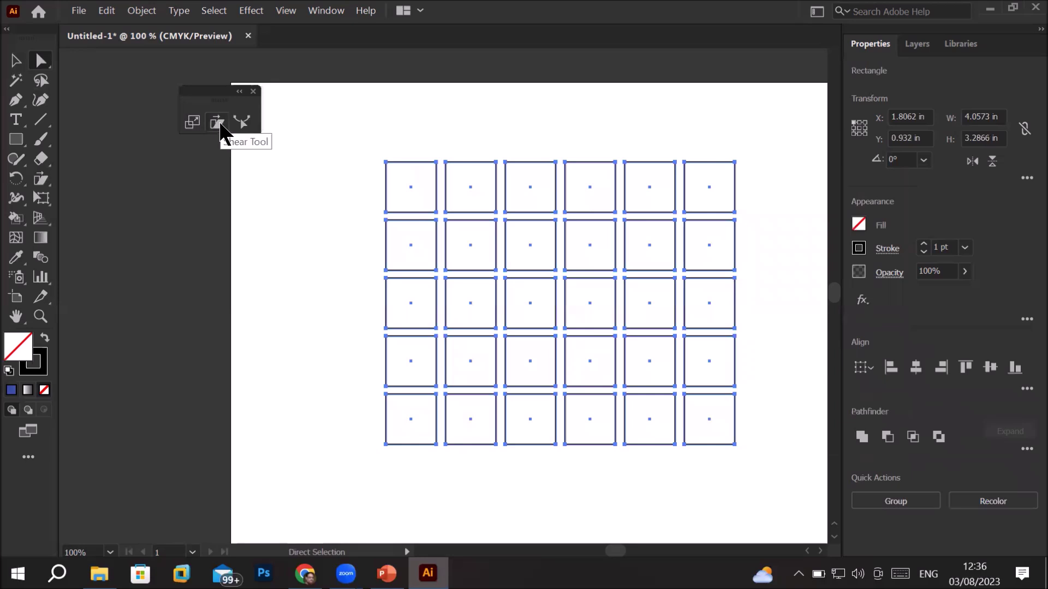
left_click(217, 123)
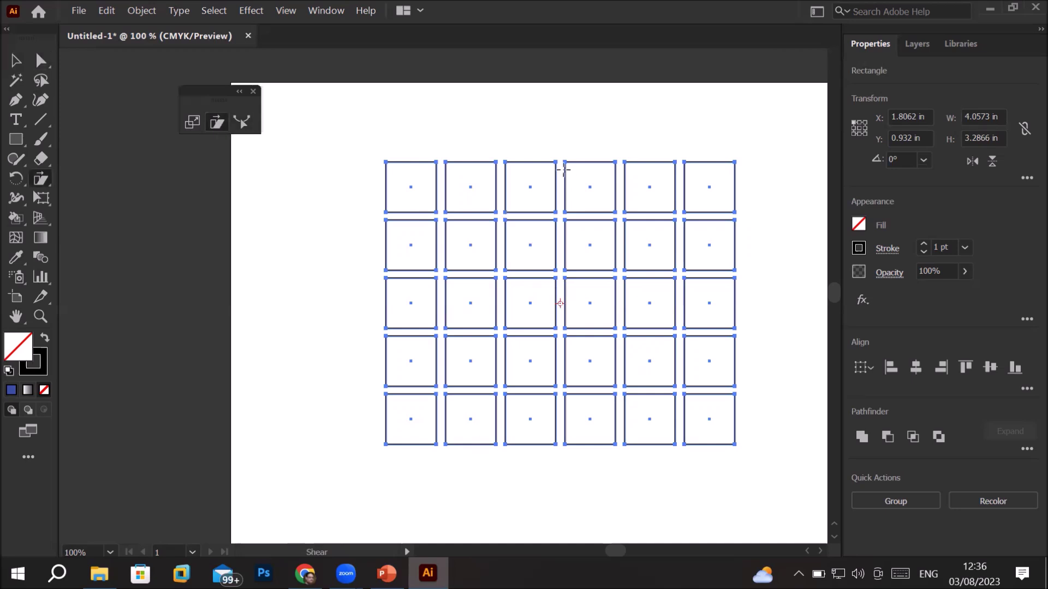
mouse_move(590, 162)
left_mouse_down()
mouse_move(554, 162)
mouse_move(613, 166)
mouse_move(552, 171)
mouse_move(616, 173)
mouse_move(556, 167)
mouse_move(626, 163)
left_mouse_up()
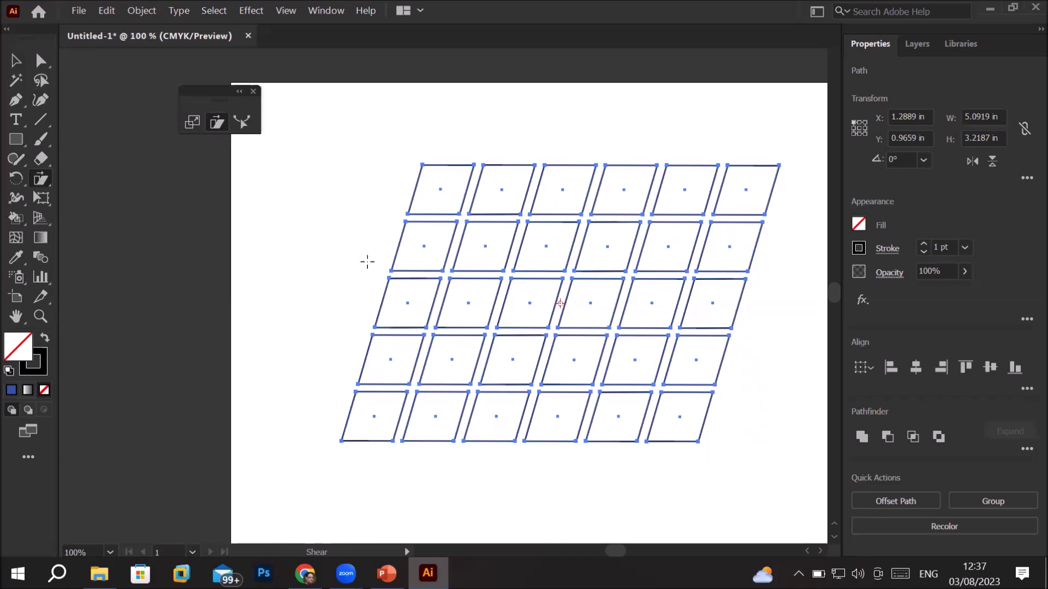
left_click(15, 61)
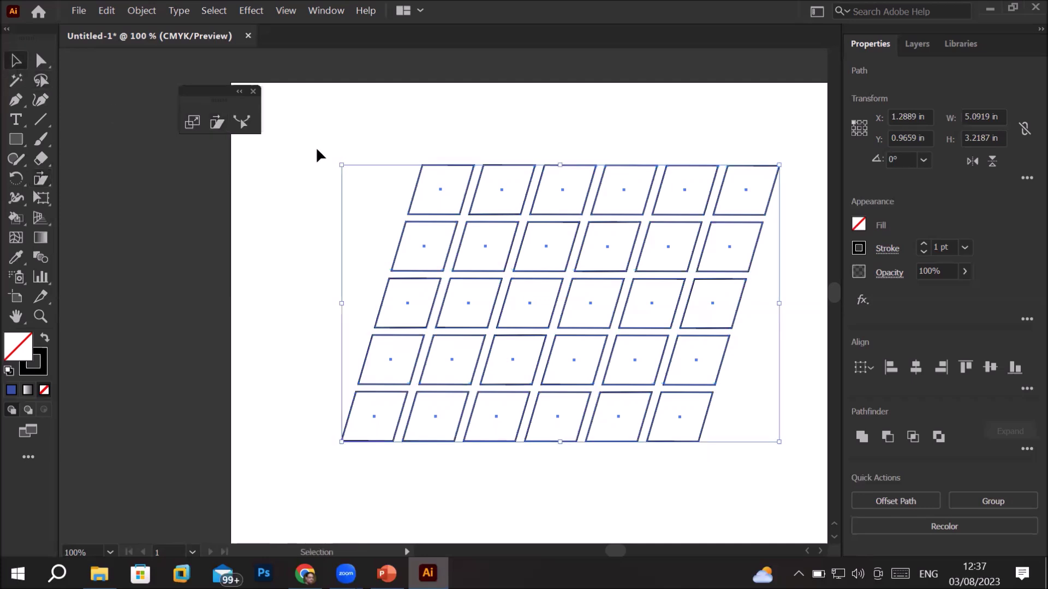
Step: Delete the sheared grid and draw a tall rectangle about 1.04 by 2.91 inches
key("Delete")
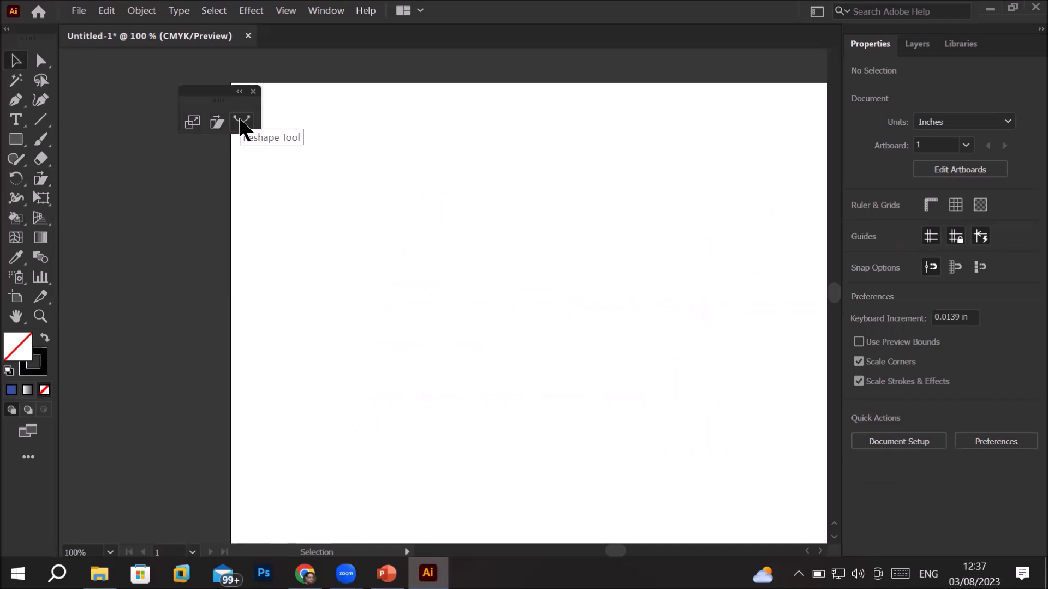
left_click(16, 139)
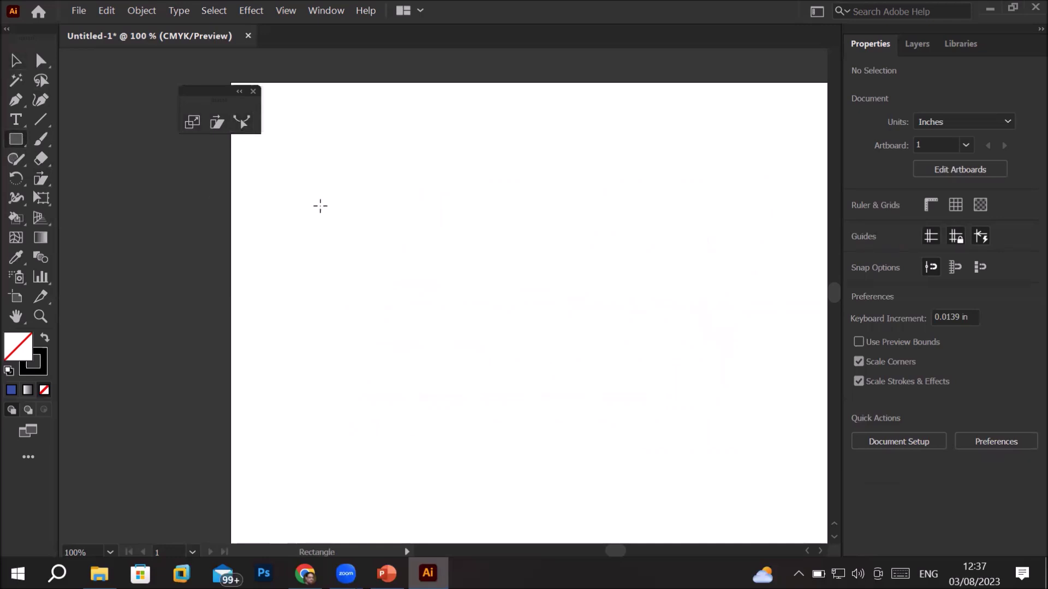
left_click_drag(441, 164, 539, 414)
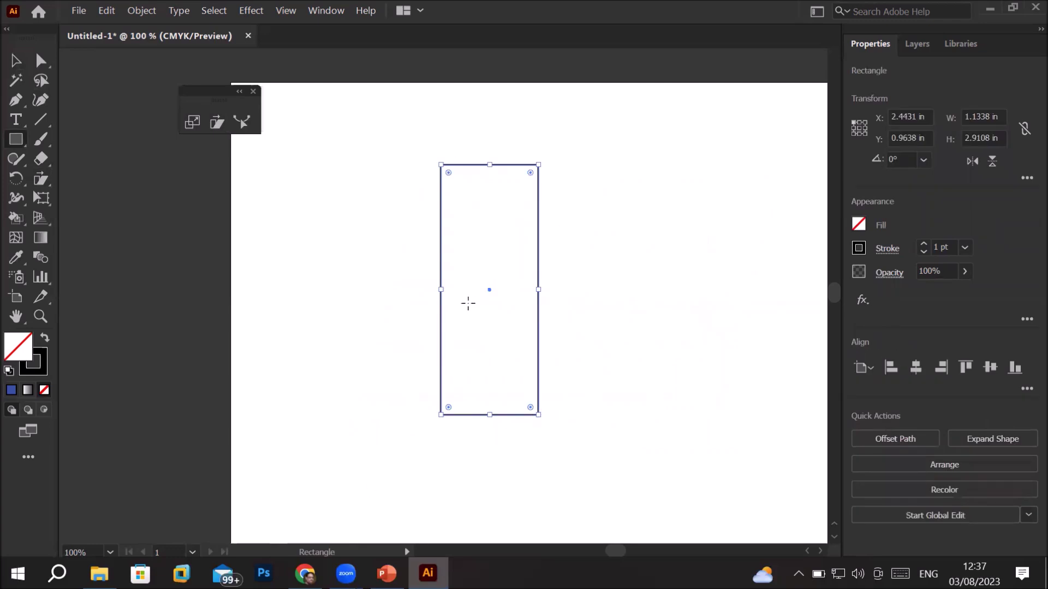
left_click_drag(542, 294, 530, 295)
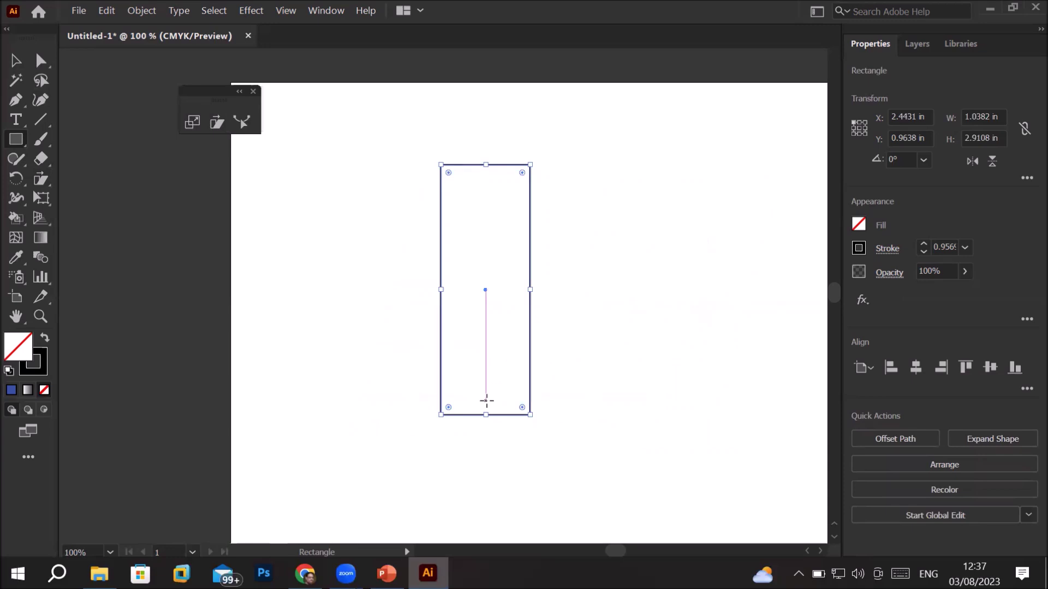
left_click(17, 100)
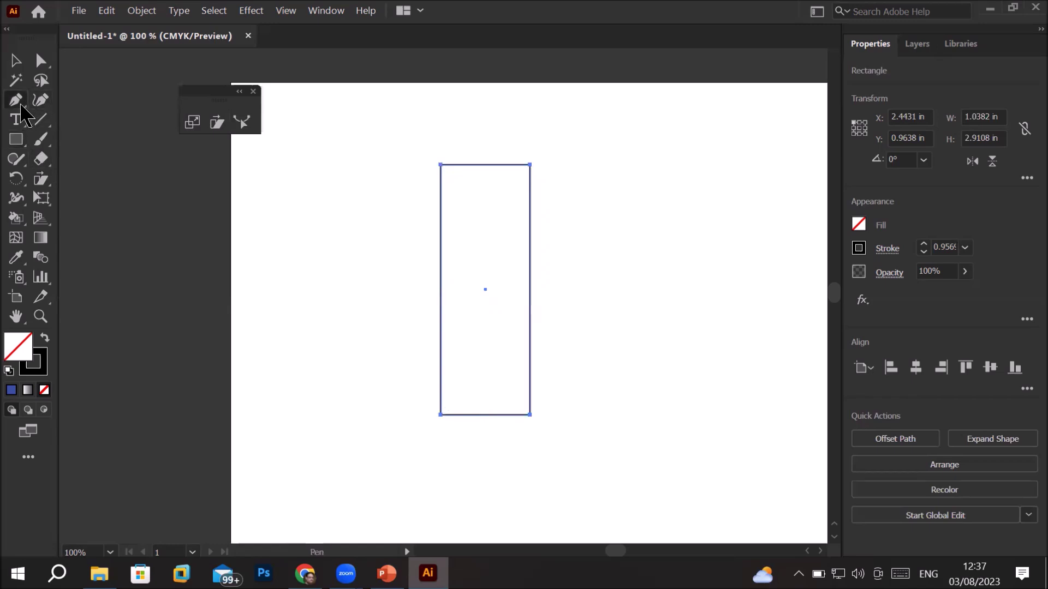
Step: Add an anchor on the rectangle's right edge and pull it outward
left_click(529, 214)
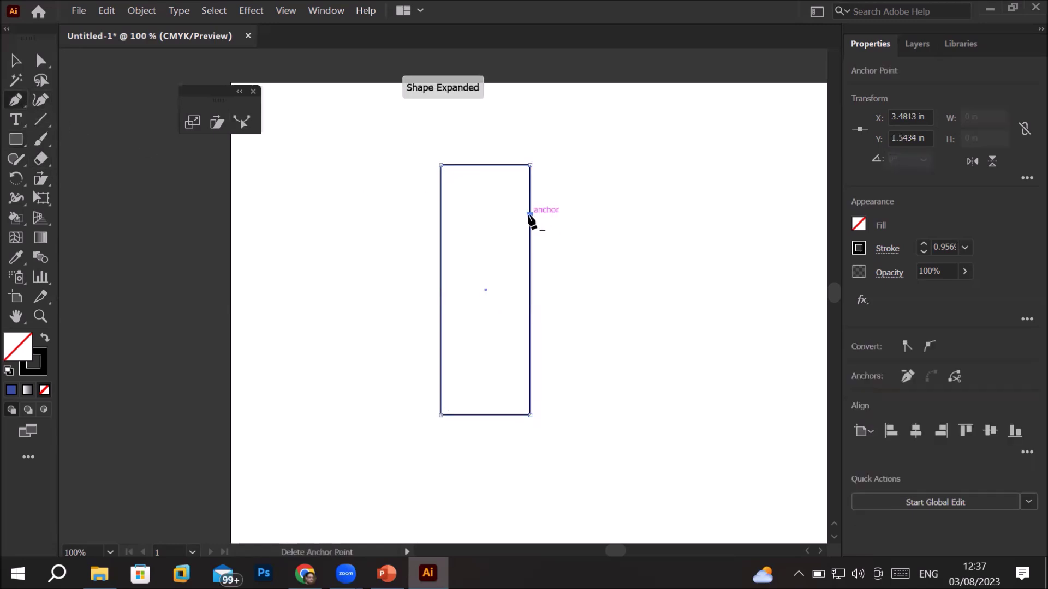
left_click(41, 60)
left_click_drag(553, 191, 504, 223)
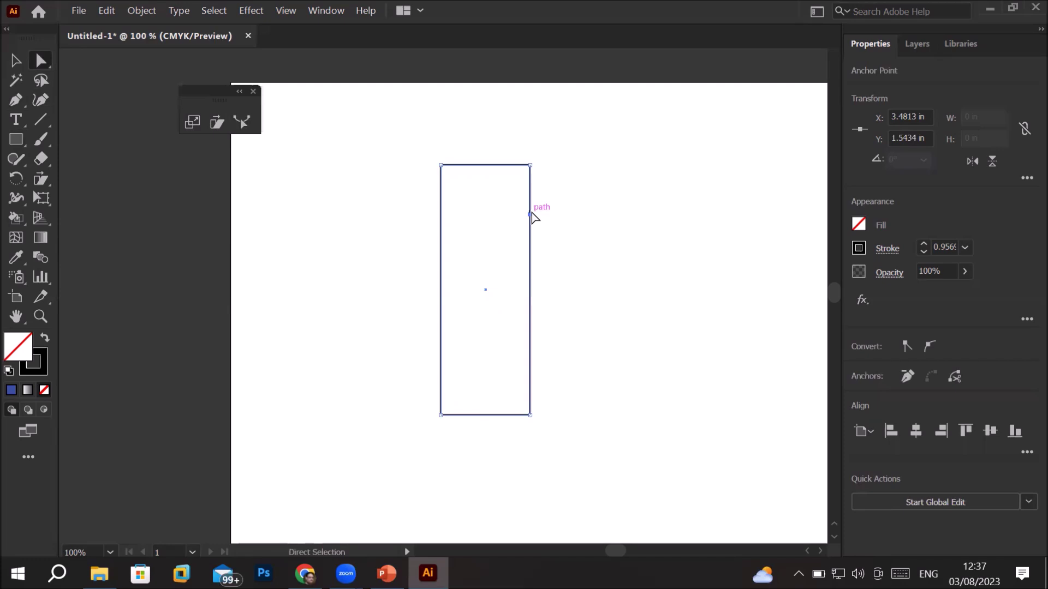
left_click_drag(529, 214, 551, 213)
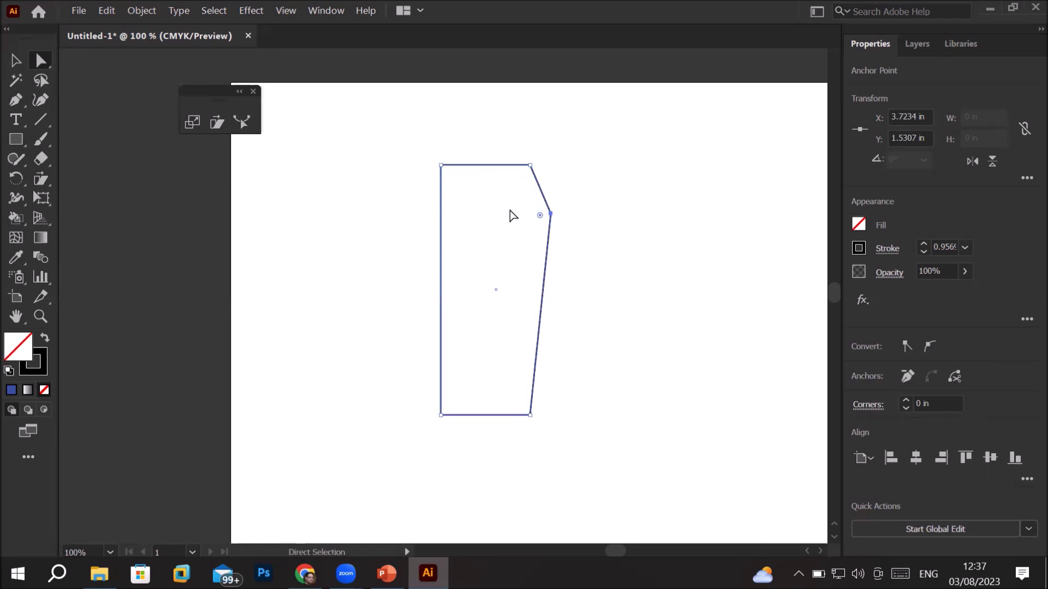
Step: Convert the right-edge anchor into a smooth curve with handles, then deselect
left_click(25, 101)
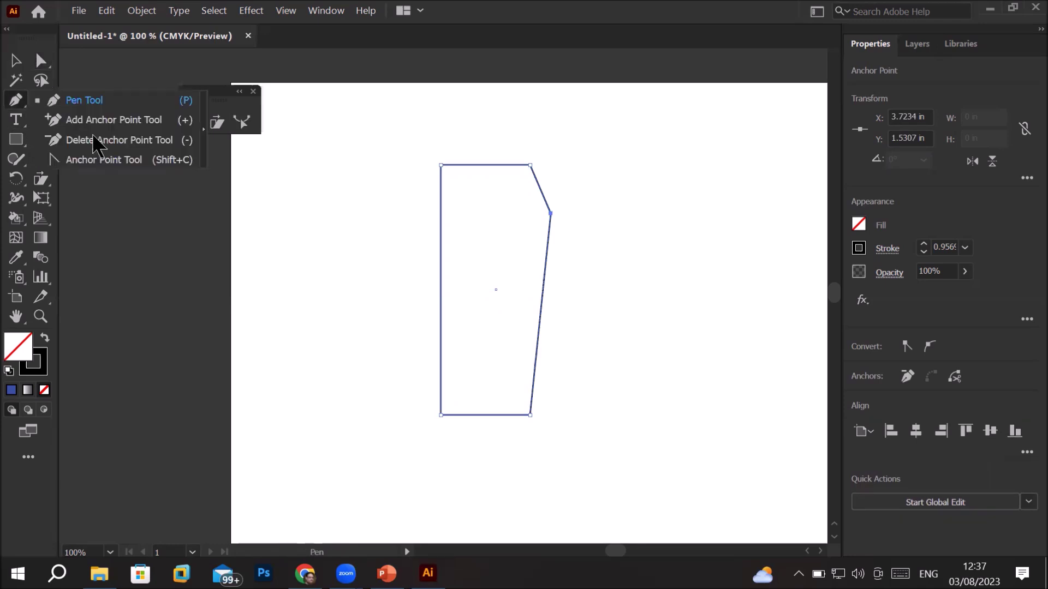
left_click(104, 159)
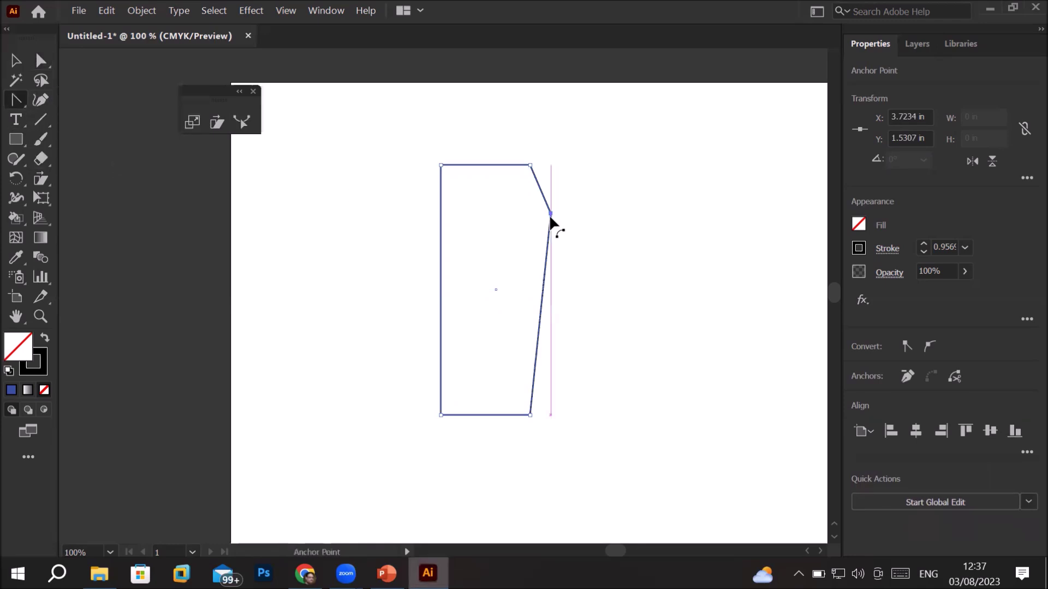
left_click_drag(552, 214, 552, 251)
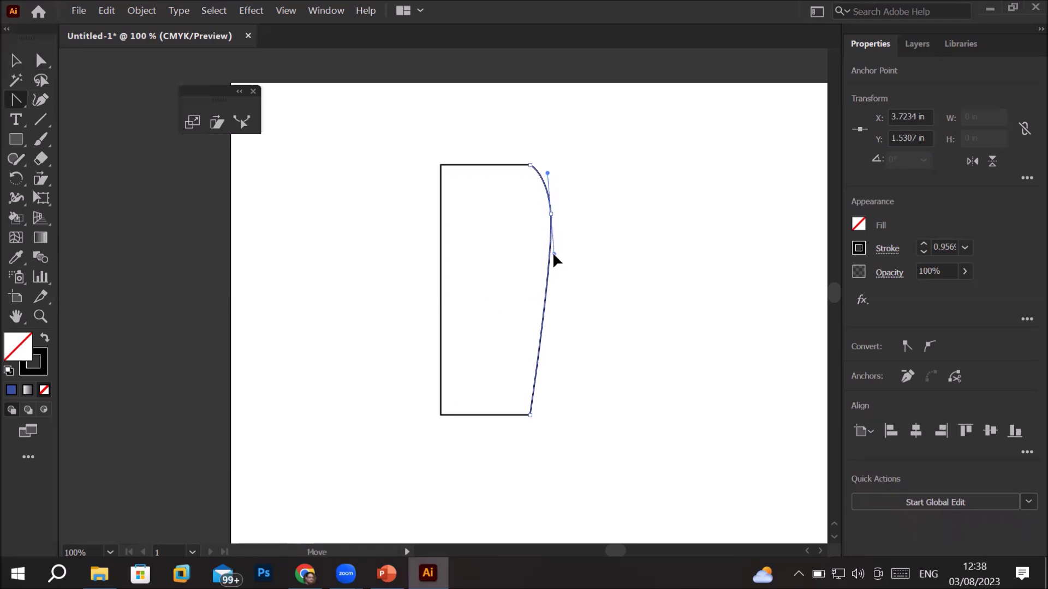
left_click(551, 213)
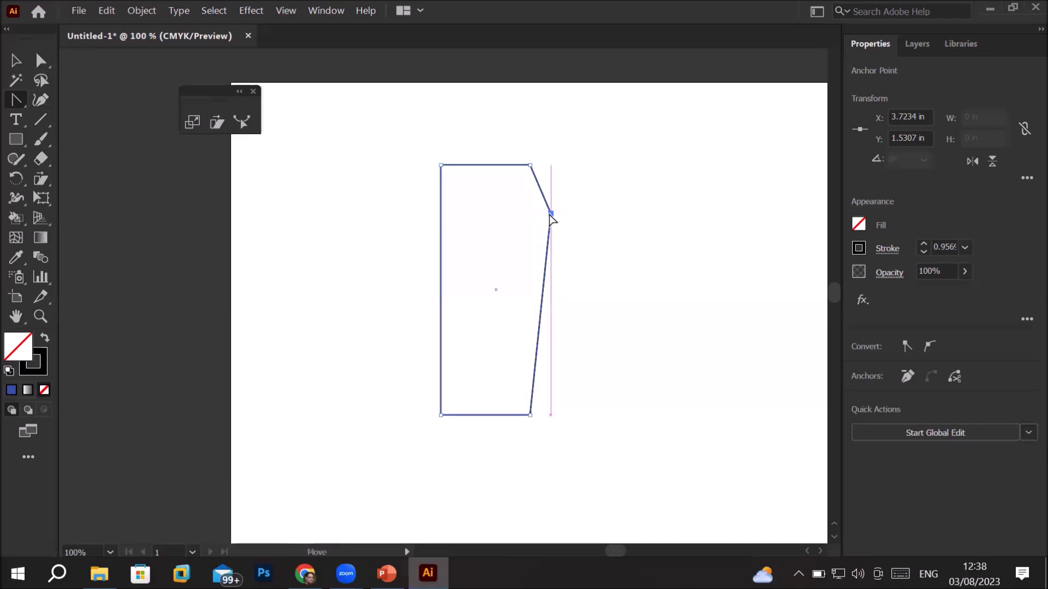
left_click_drag(550, 214, 550, 241)
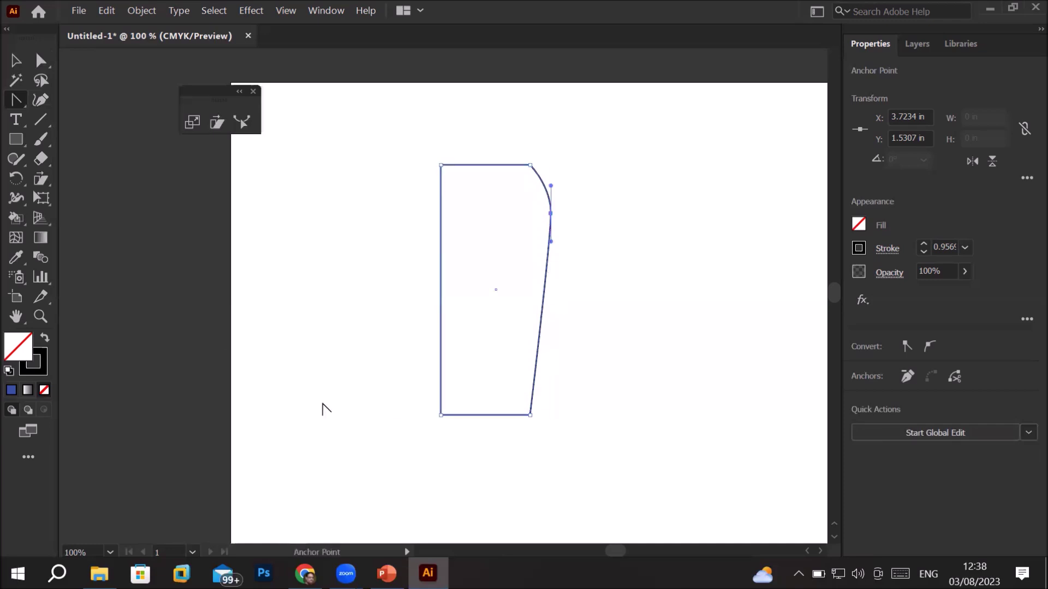
left_click(16, 61)
left_click(342, 306)
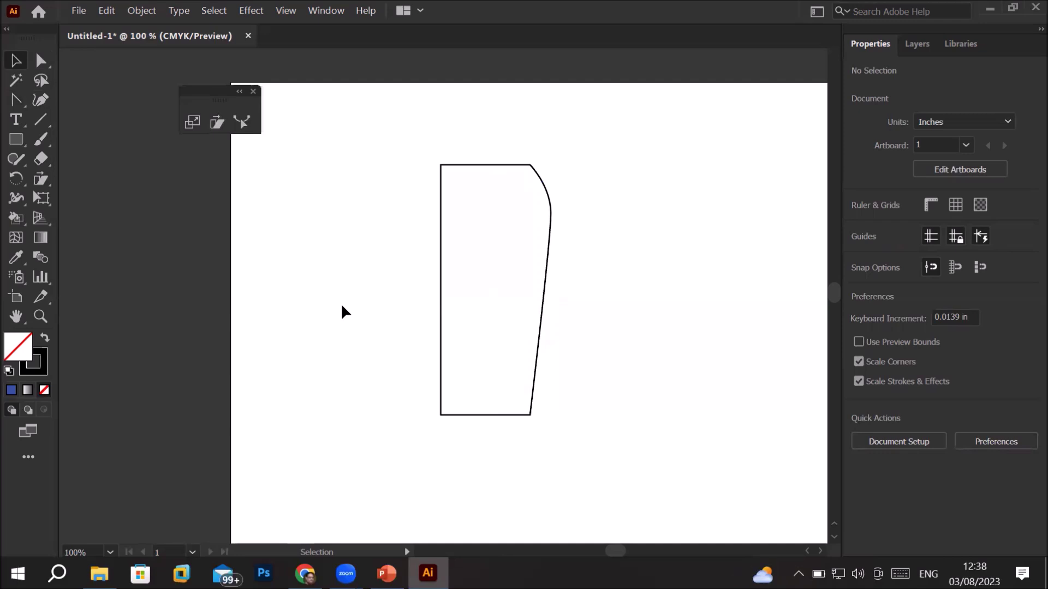
Step: Undo the curve edits to return to the plain tall rectangle
key("a")
key("ctrl+z")
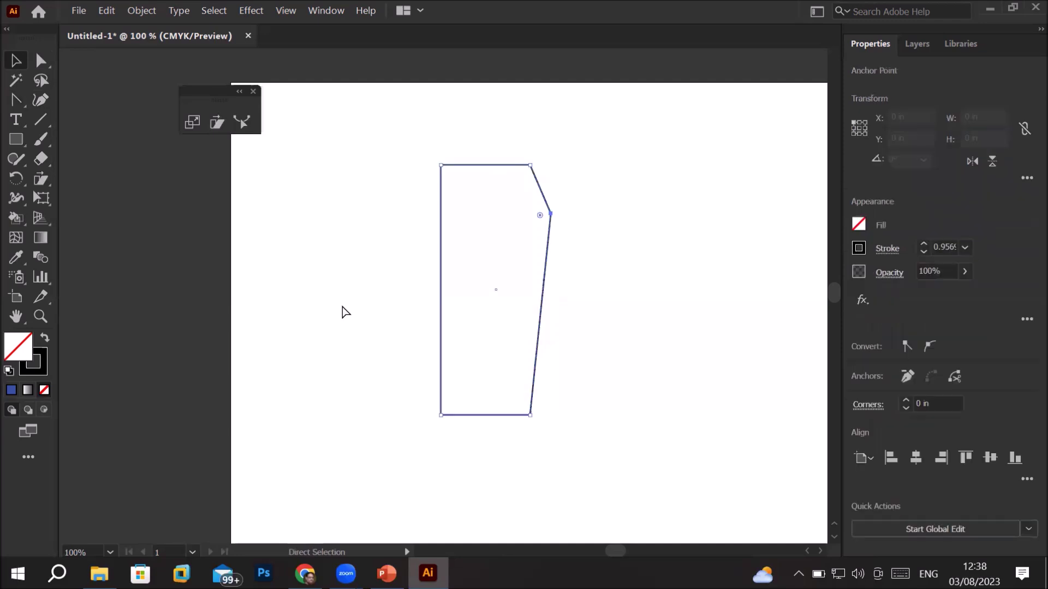
key("ctrl+z")
key("ctrl+z")
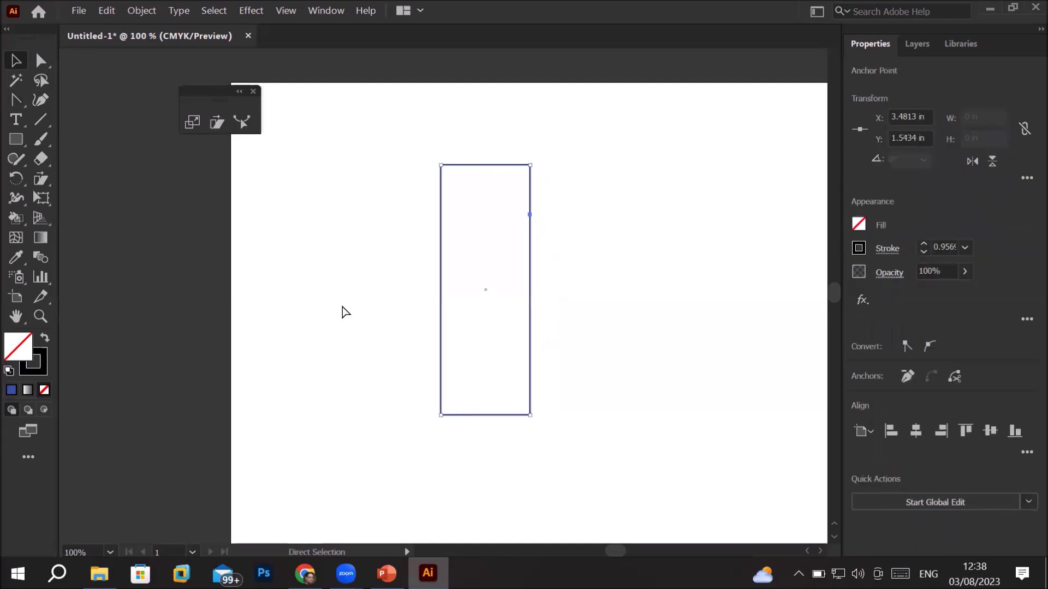
key("v")
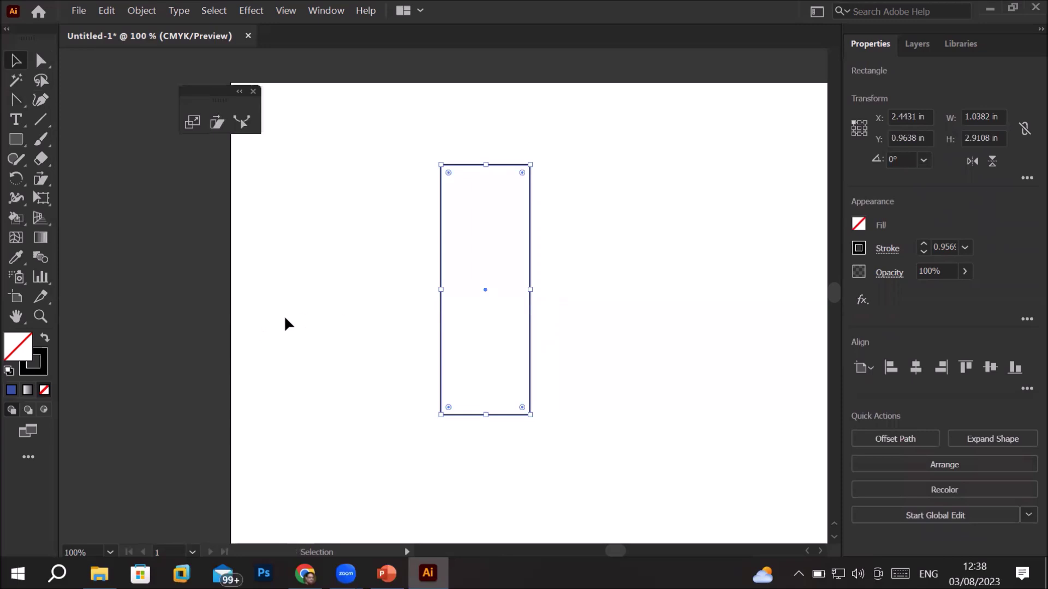
Step: Add an anchor on the right edge and pull it outward into a slanted curve
left_click(243, 123)
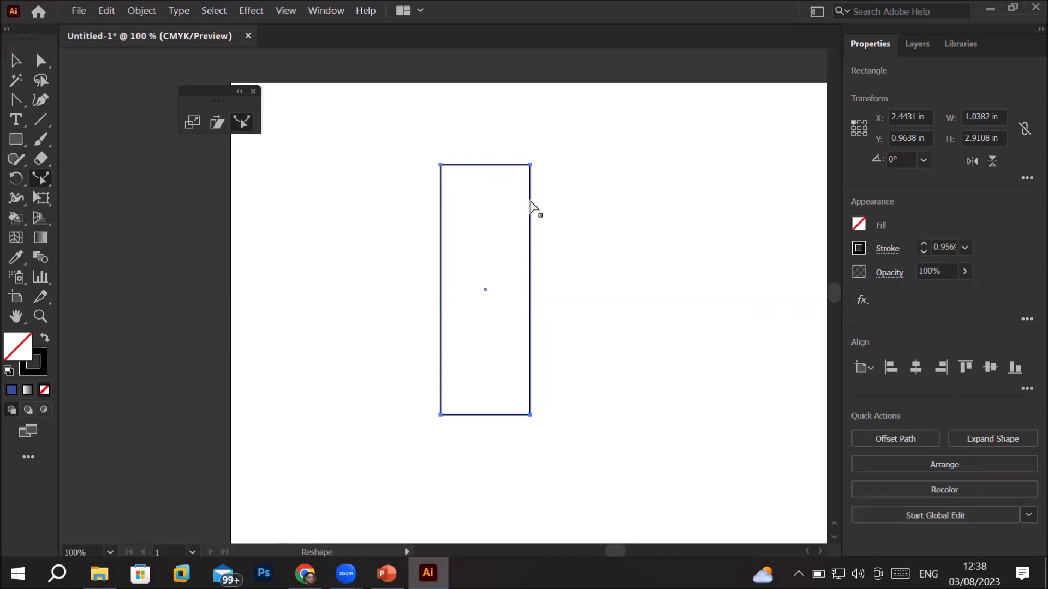
left_click(530, 200)
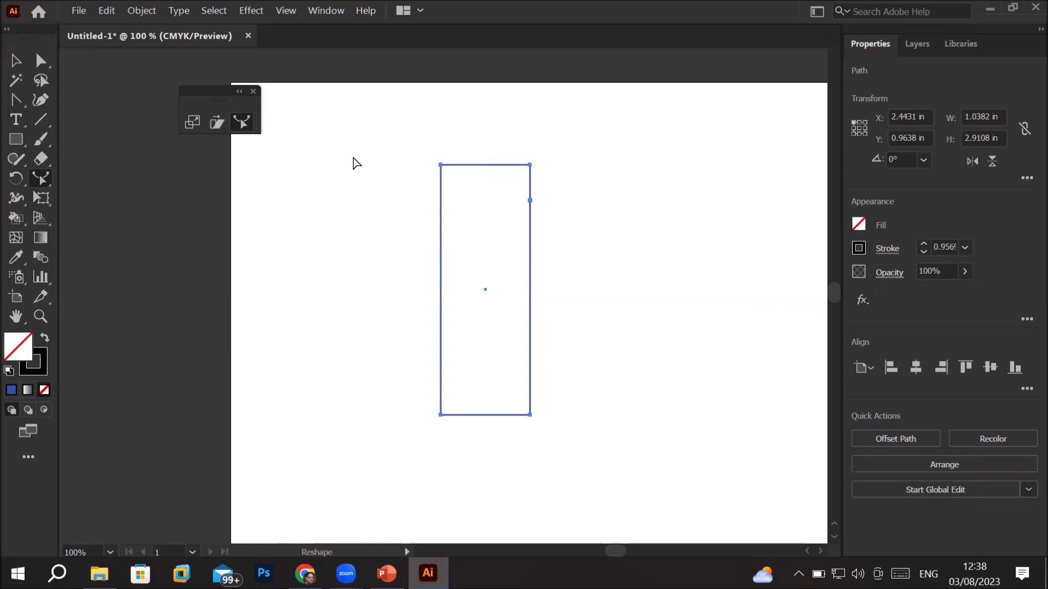
left_click(38, 64)
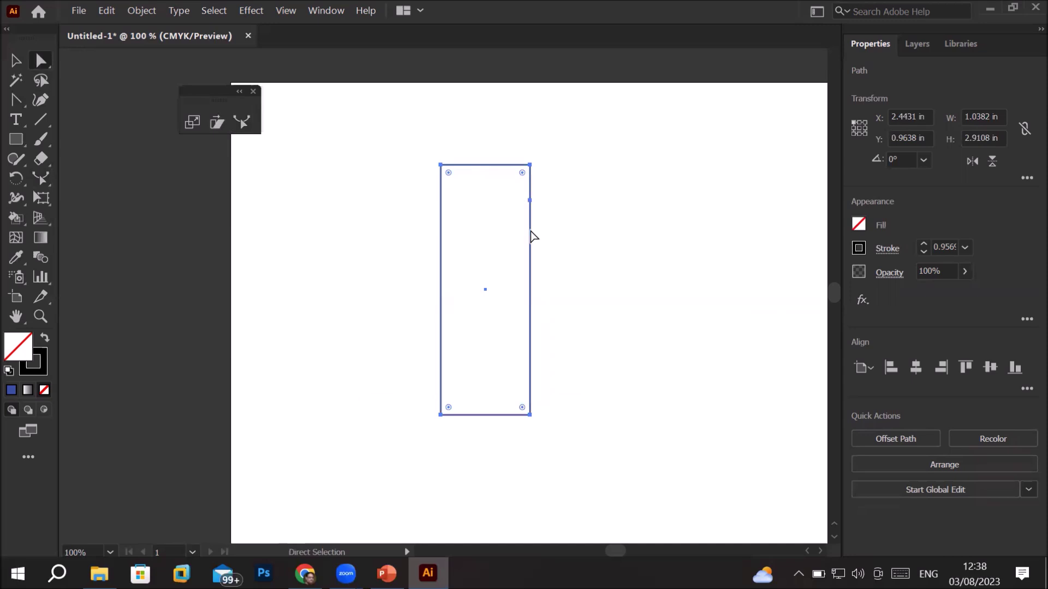
left_click_drag(543, 186, 513, 228)
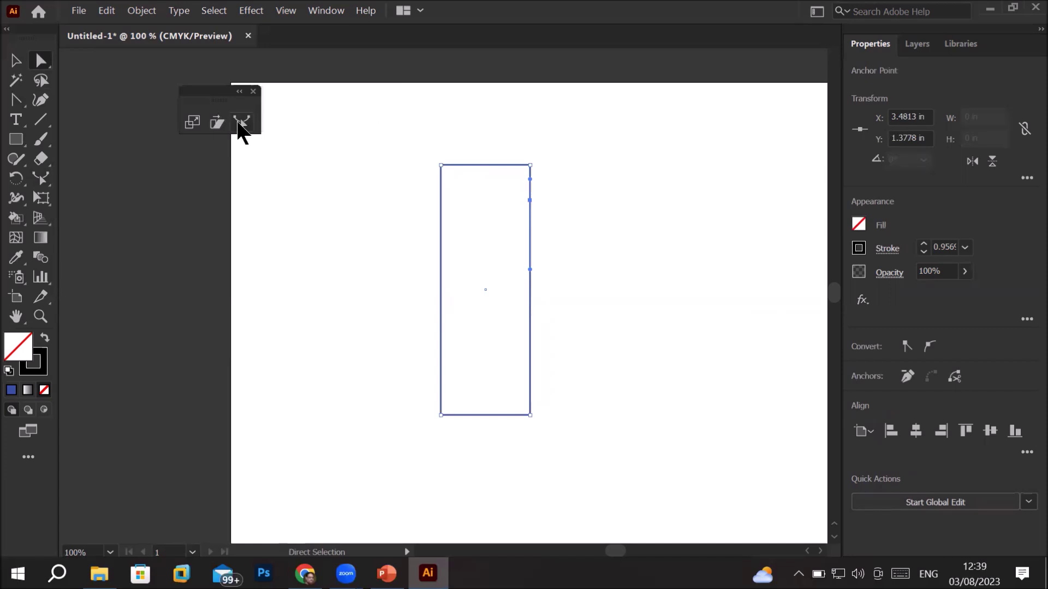
left_click(241, 121)
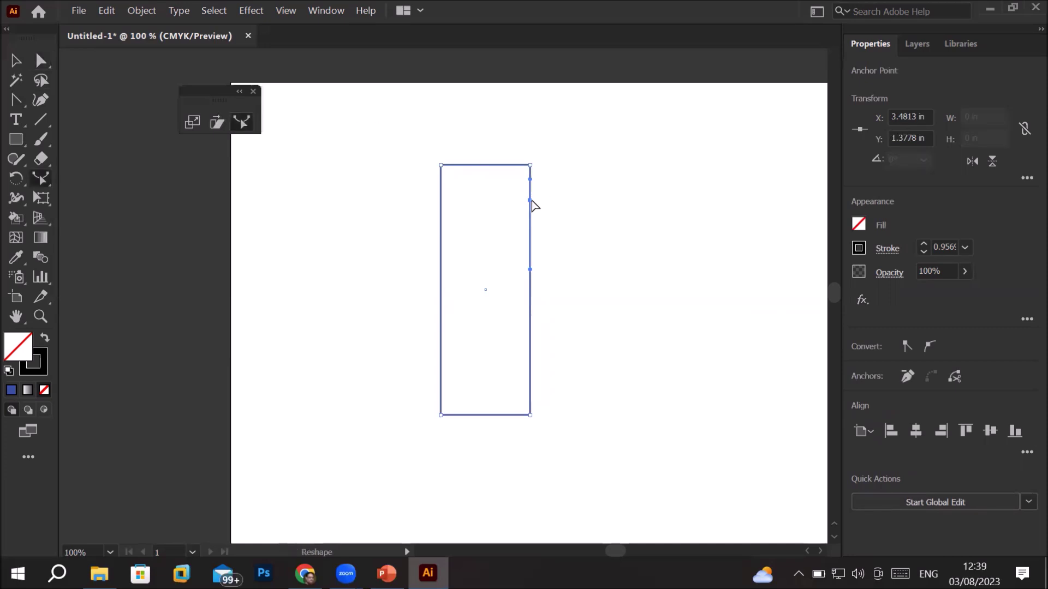
left_click_drag(533, 201, 556, 201)
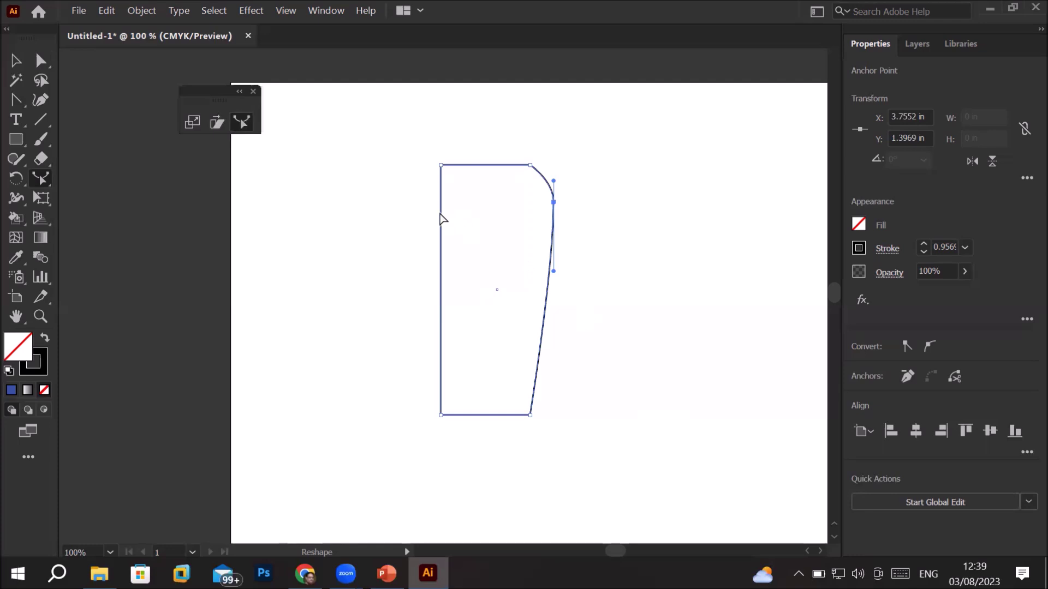
Step: Curve the left and right edges, previewing a black fill on the shape
left_click_drag(441, 218, 419, 218)
left_click_drag(543, 334, 503, 329)
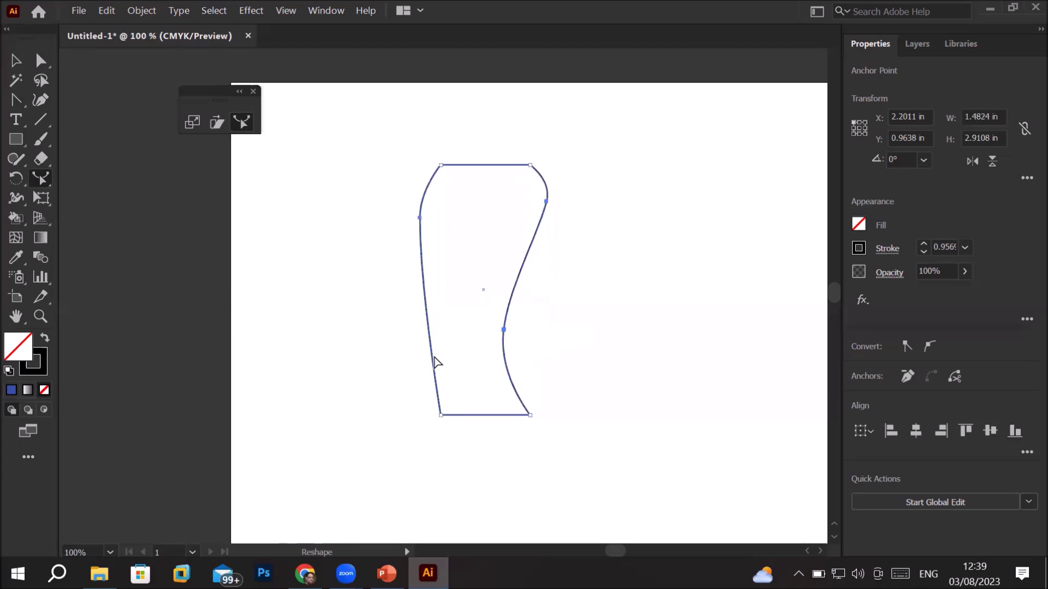
mouse_move(433, 360)
left_mouse_down()
mouse_move(469, 364)
mouse_move(461, 213)
mouse_move(466, 319)
left_mouse_up()
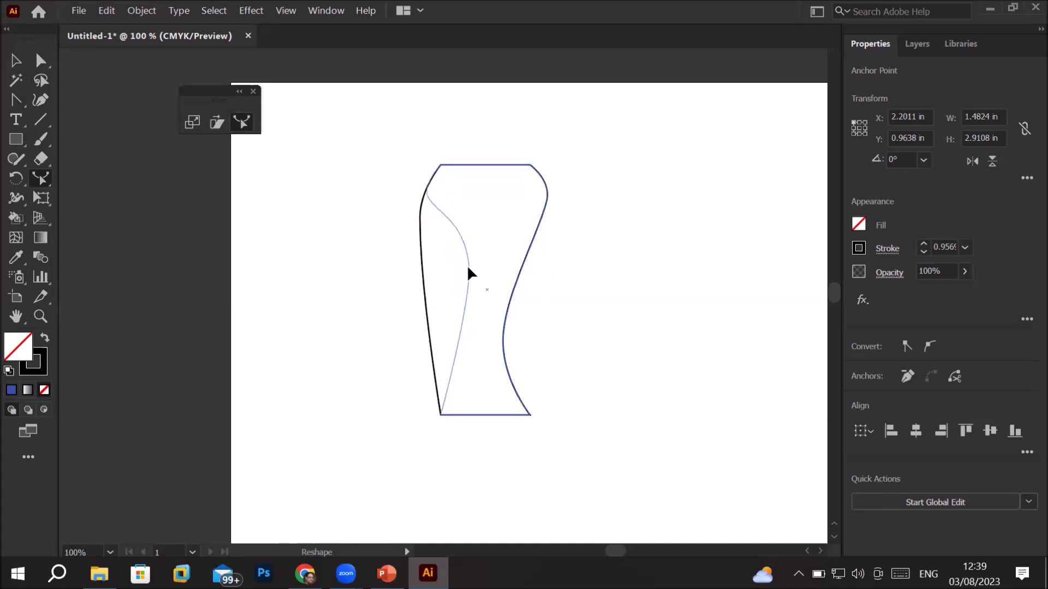
left_click_drag(465, 319, 465, 319)
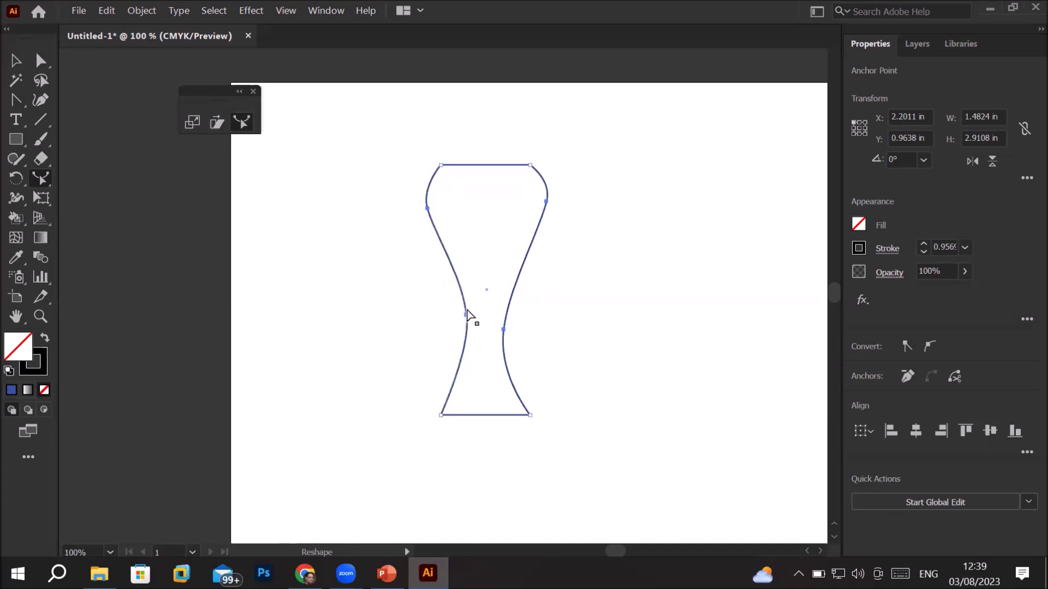
left_click(45, 338)
left_click(45, 338)
left_click(45, 338)
left_click(45, 338)
Step: Narrow the waist, bow the top and bottom edges, and fill it solid black
left_click_drag(466, 319, 470, 329)
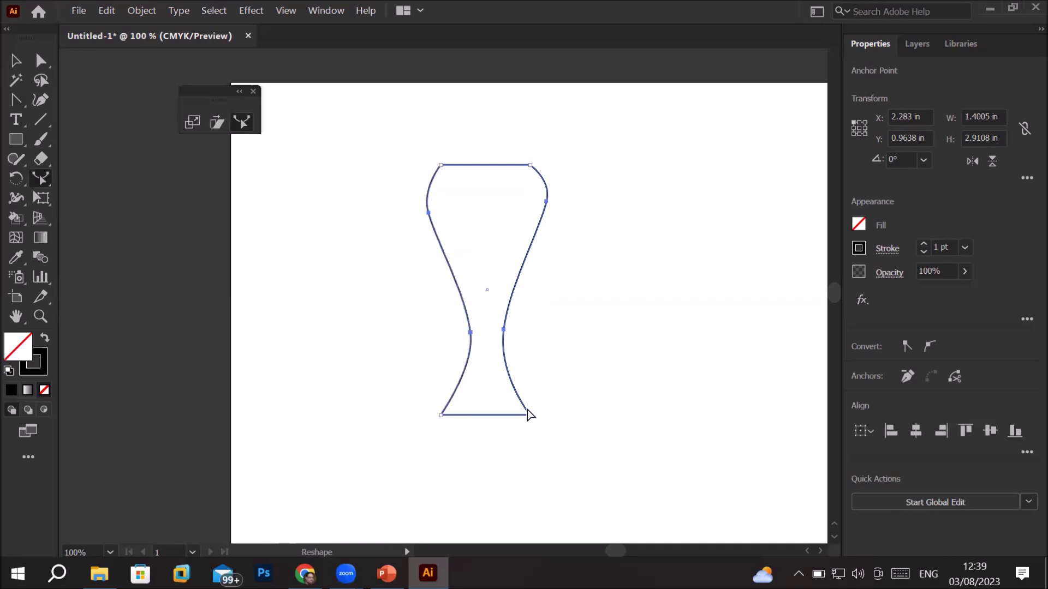
left_click_drag(526, 251, 508, 240)
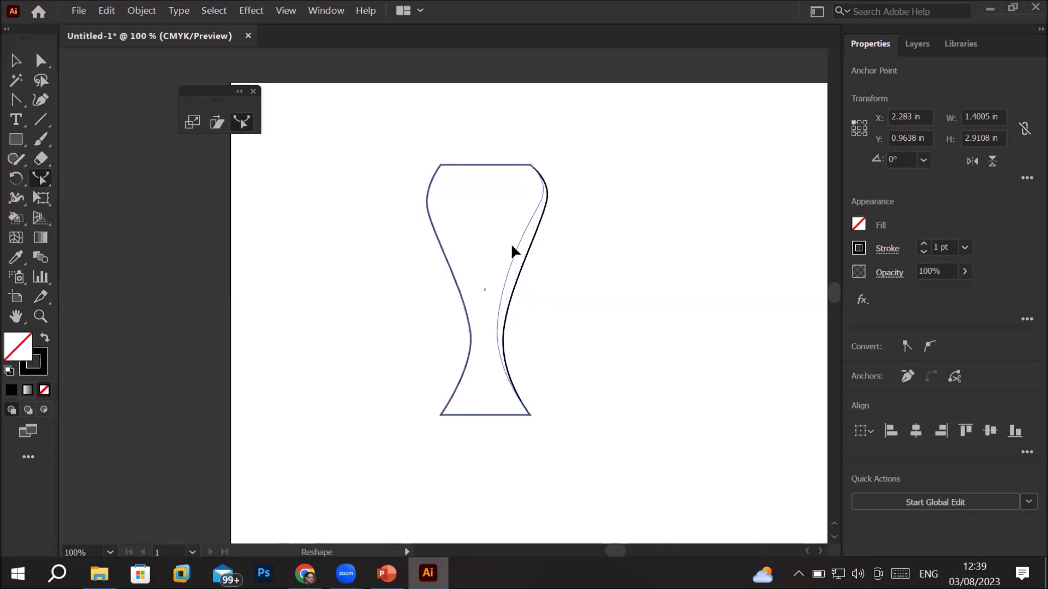
left_click_drag(450, 264, 469, 244)
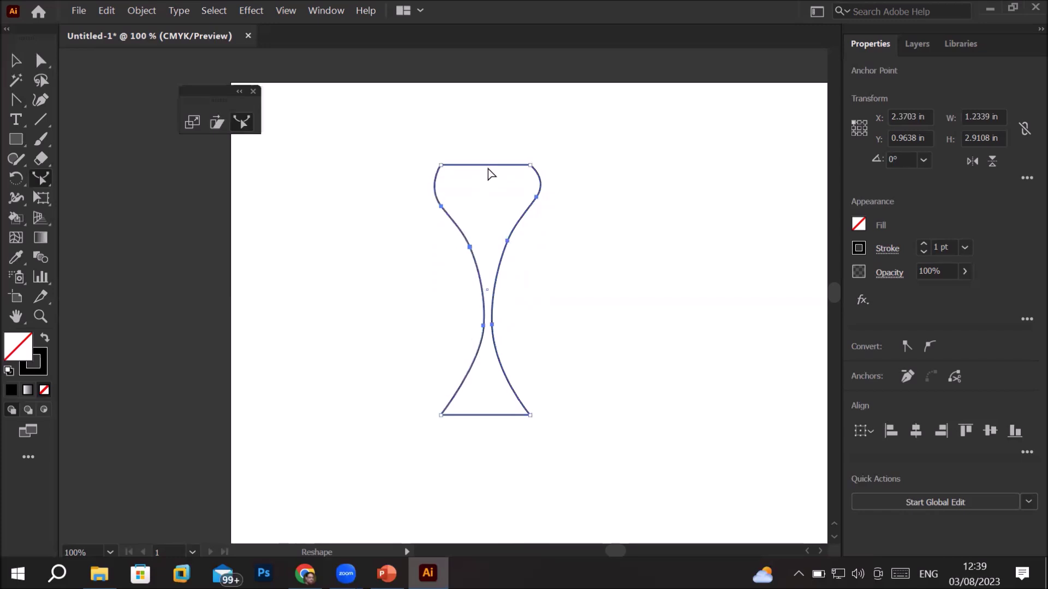
key("ctrl+h")
left_click_drag(487, 165, 487, 185)
left_click_drag(487, 415, 486, 402)
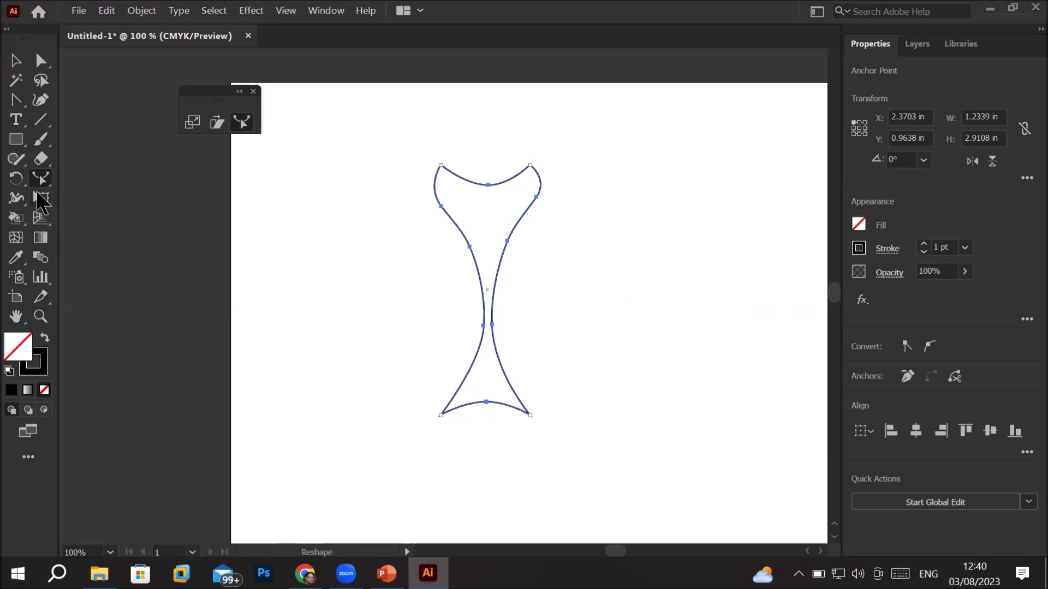
left_click(45, 339)
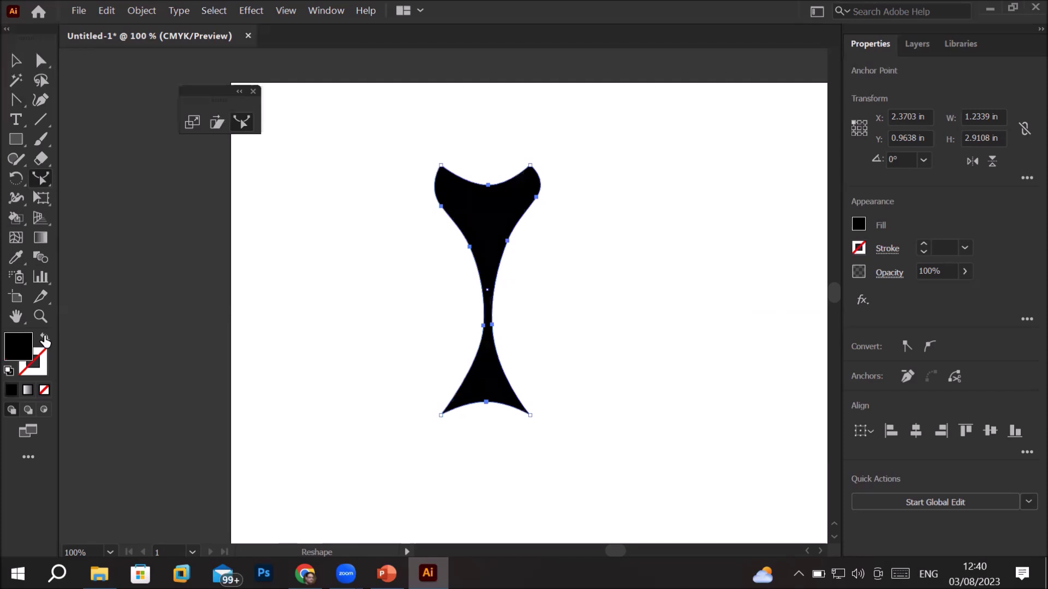